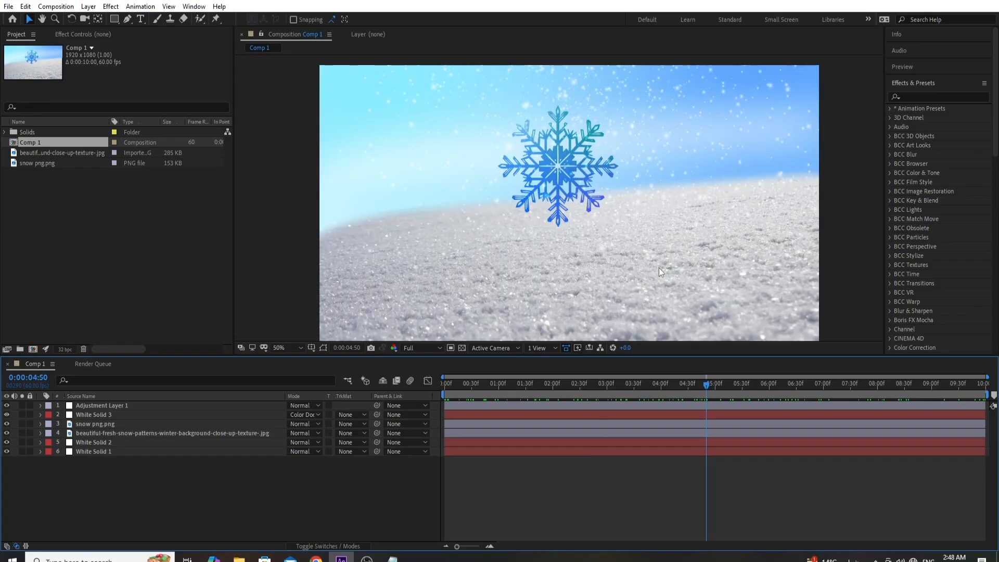
{"action": "left_click_drag", "start_coordinate": [698, 385], "coordinate": [741, 407]}
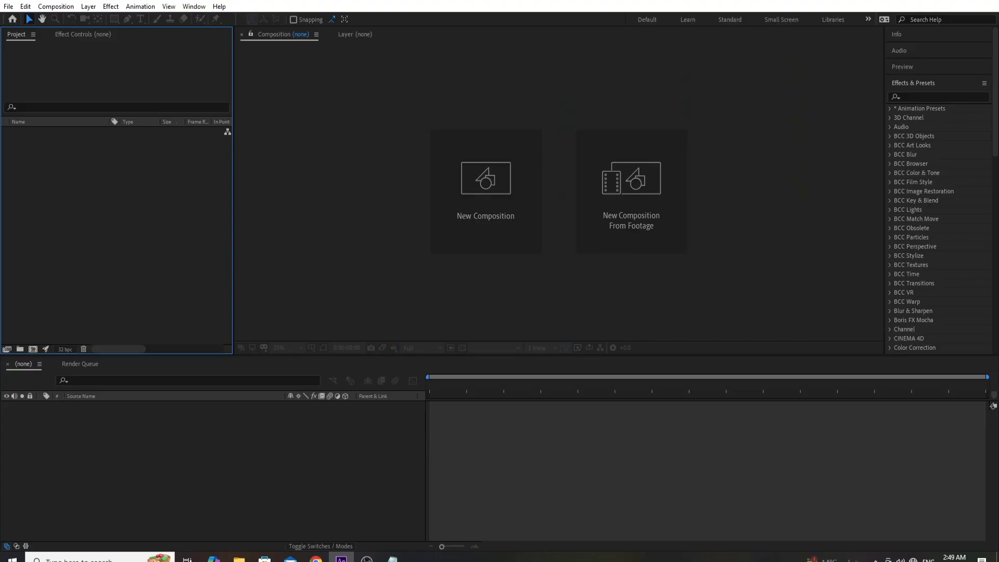
- Create a new 1920 × 1080 composition at 30 frames per second with a 10-second duration
{"action": "left_click", "coordinate": [486, 234]}
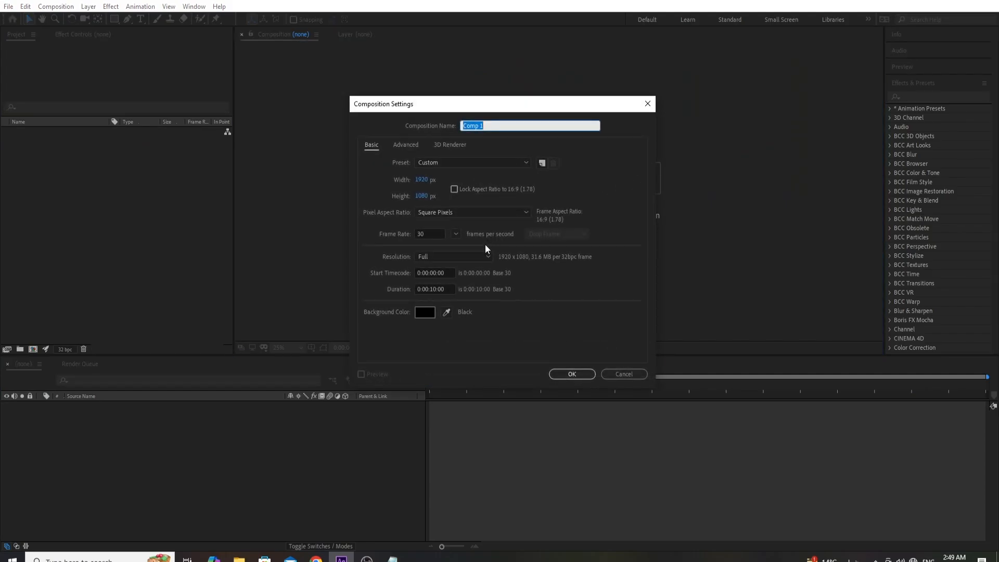
{"action": "left_click_drag", "start_coordinate": [442, 108], "coordinate": [448, 91]}
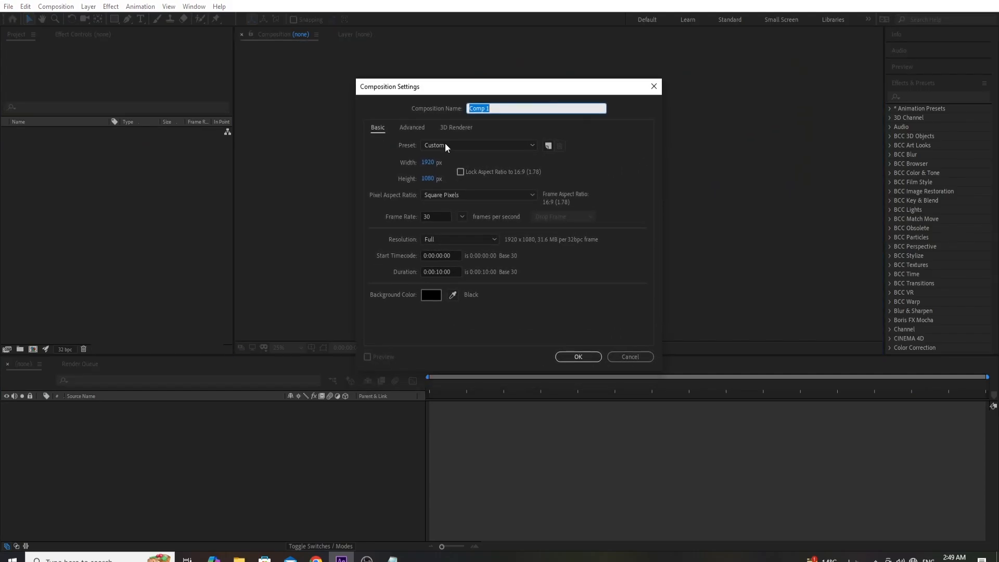
{"action": "left_click", "coordinate": [438, 218]}
{"action": "left_click", "coordinate": [421, 292]}
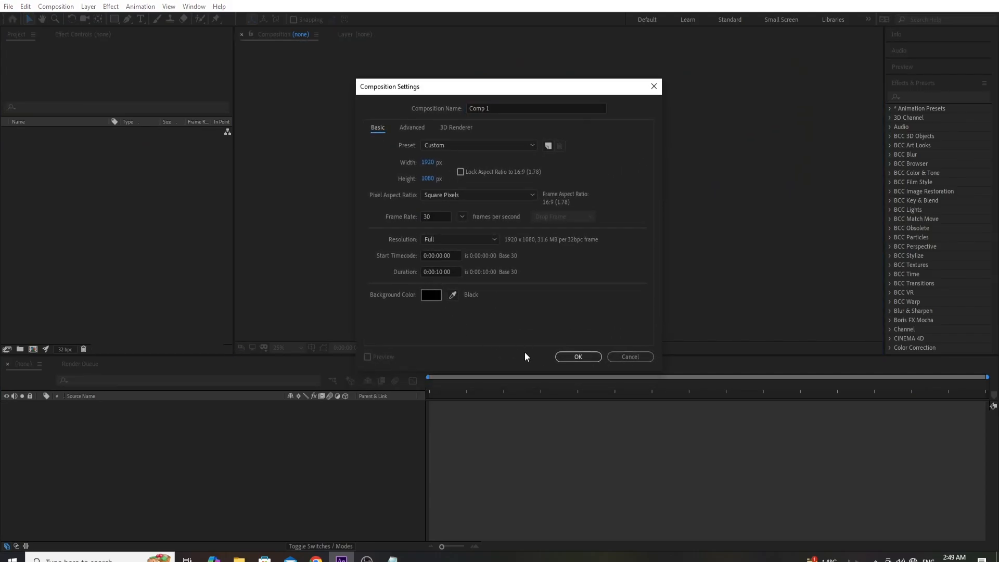
{"action": "left_click", "coordinate": [579, 357]}
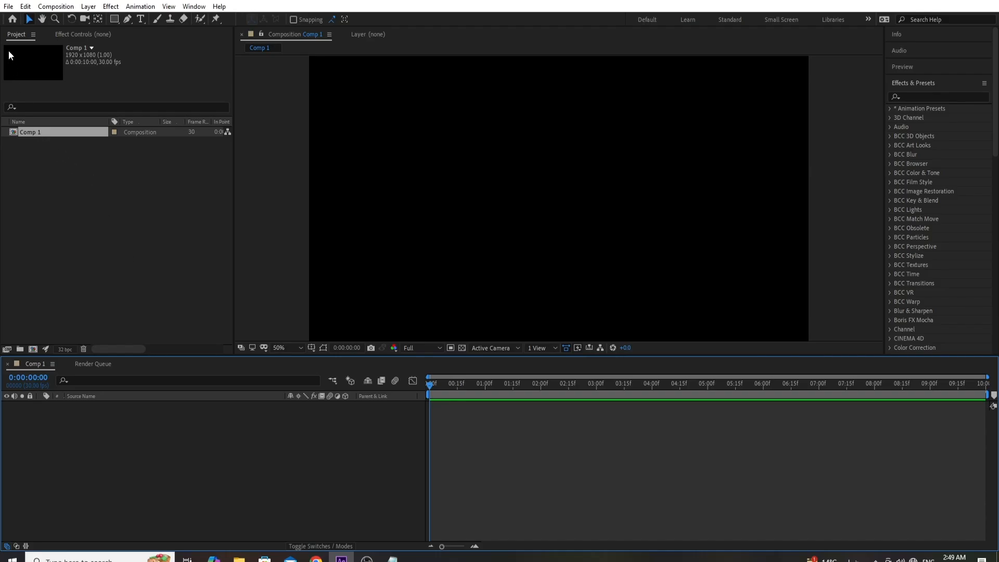
- Add a black 1920 × 1080 solid layer named BG to the composition
{"action": "left_click", "coordinate": [87, 7]}
{"action": "mouse_move", "coordinate": [94, 18]}
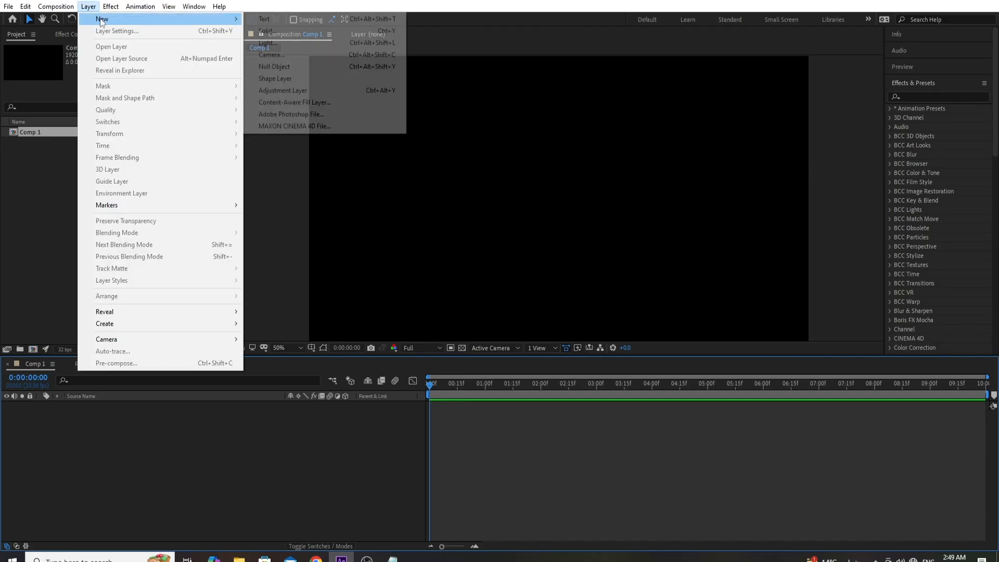
{"action": "left_click", "coordinate": [253, 30]}
{"action": "type", "text": "BG"}
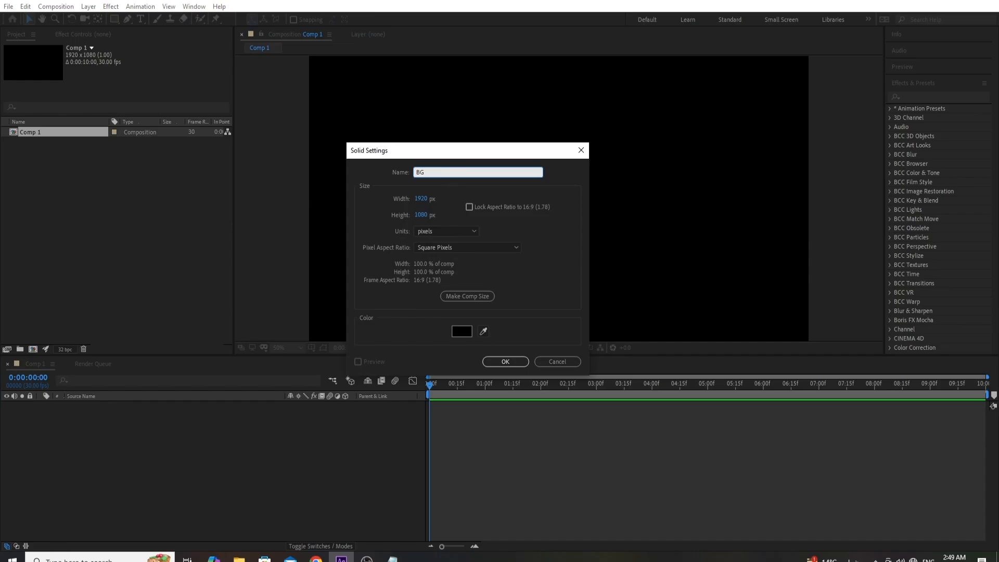
{"action": "key", "text": "Return"}
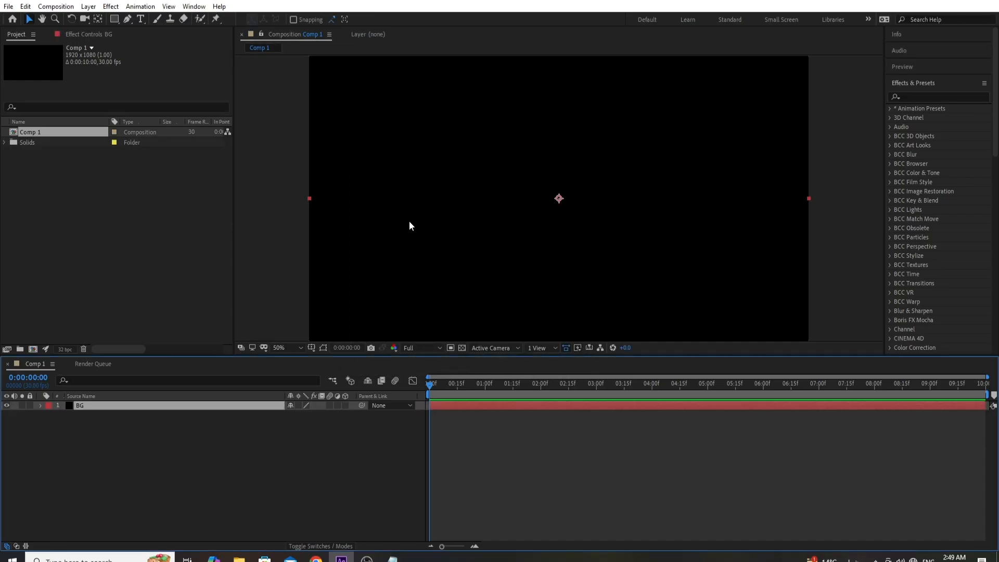
- Apply the 4-Color Gradient effect to the BG layer
{"action": "left_click", "coordinate": [111, 7]}
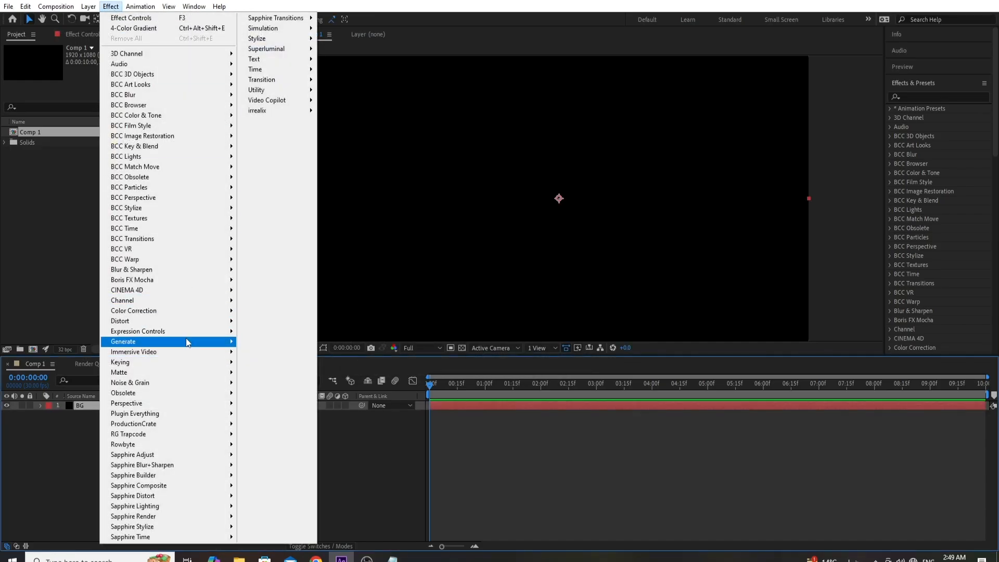
{"action": "mouse_move", "coordinate": [189, 341]}
{"action": "left_click", "coordinate": [285, 42]}
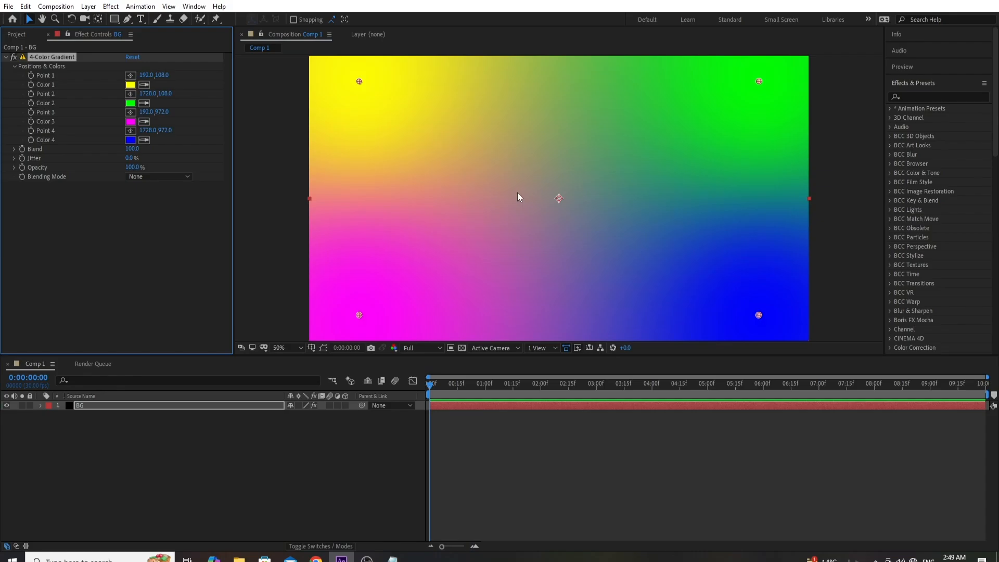
- Set the gradient's Color 1 to ACF2FF, copying the hex code from the color list in Notepad
{"action": "left_click", "coordinate": [131, 85]}
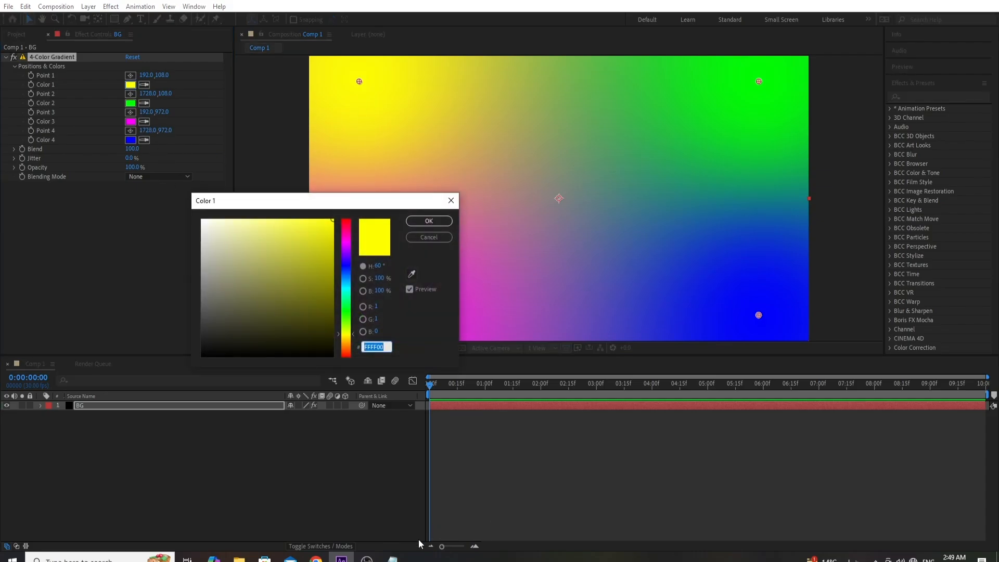
{"action": "left_click", "coordinate": [391, 558]}
{"action": "left_click_drag", "start_coordinate": [162, 106], "coordinate": [186, 104]}
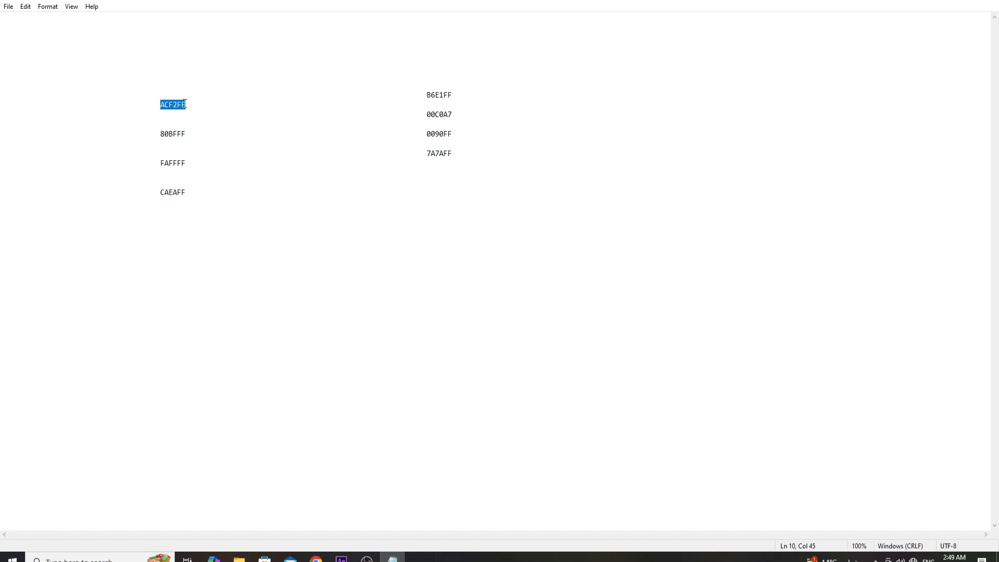
{"action": "right_click", "coordinate": [183, 104]}
{"action": "left_click", "coordinate": [203, 139]}
{"action": "left_click", "coordinate": [347, 560]}
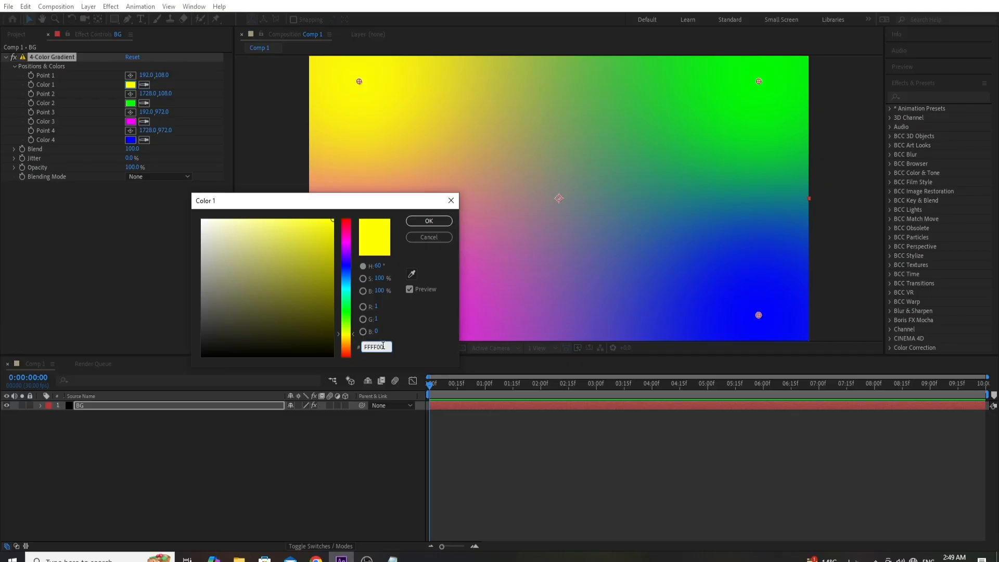
{"action": "right_click", "coordinate": [372, 346]}
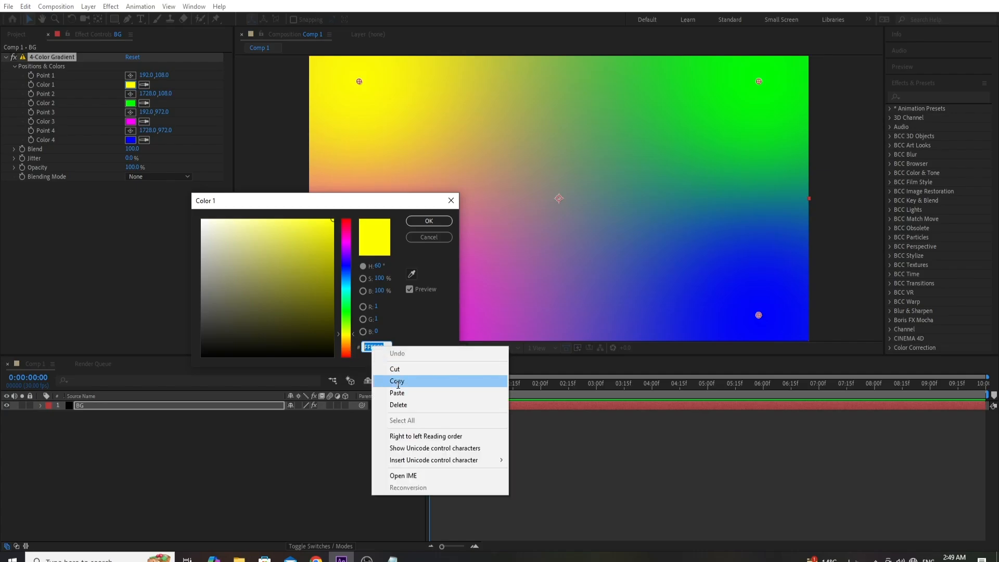
{"action": "left_click", "coordinate": [395, 393]}
{"action": "left_click", "coordinate": [428, 220]}
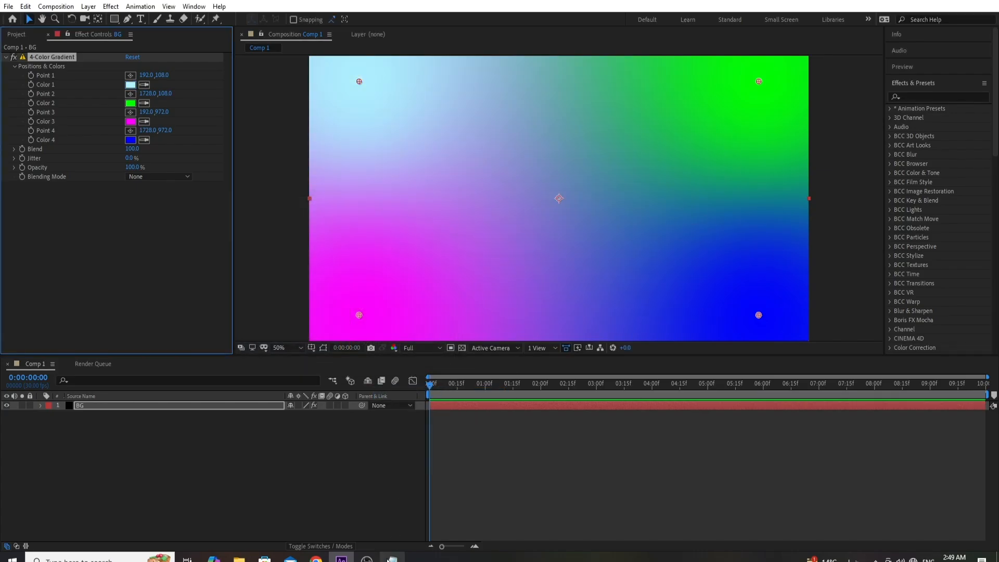
- Copy the hex code 80BFFF from the Notepad color list and apply it to the gradient's Color 2
{"action": "left_click", "coordinate": [392, 560]}
{"action": "left_click_drag", "start_coordinate": [163, 131], "coordinate": [183, 132]}
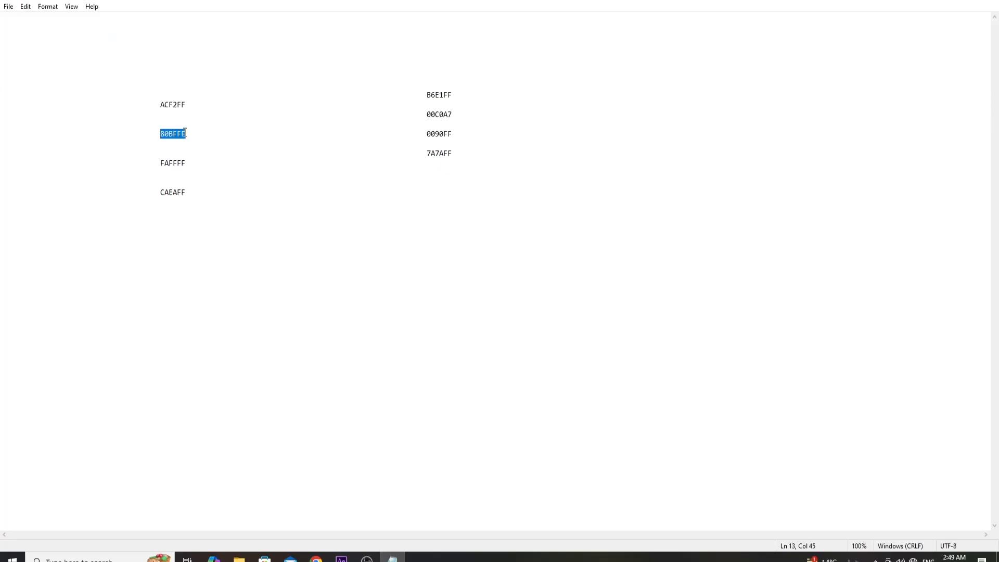
{"action": "right_click", "coordinate": [184, 134]}
{"action": "left_click", "coordinate": [212, 167]}
{"action": "left_click", "coordinate": [341, 560]}
{"action": "left_click", "coordinate": [130, 103]}
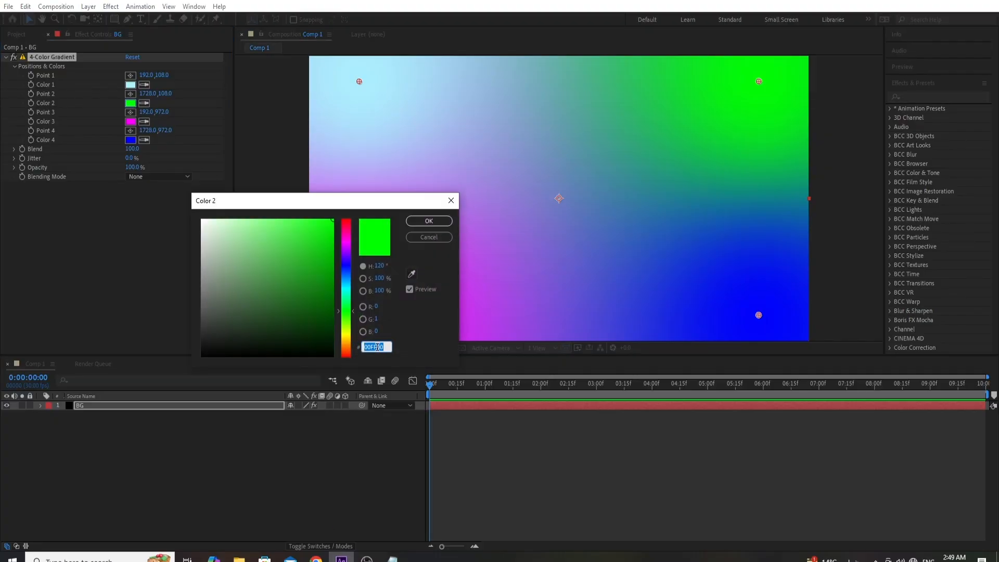
{"action": "right_click", "coordinate": [377, 347]}
{"action": "left_click", "coordinate": [397, 393]}
{"action": "left_click", "coordinate": [428, 220]}
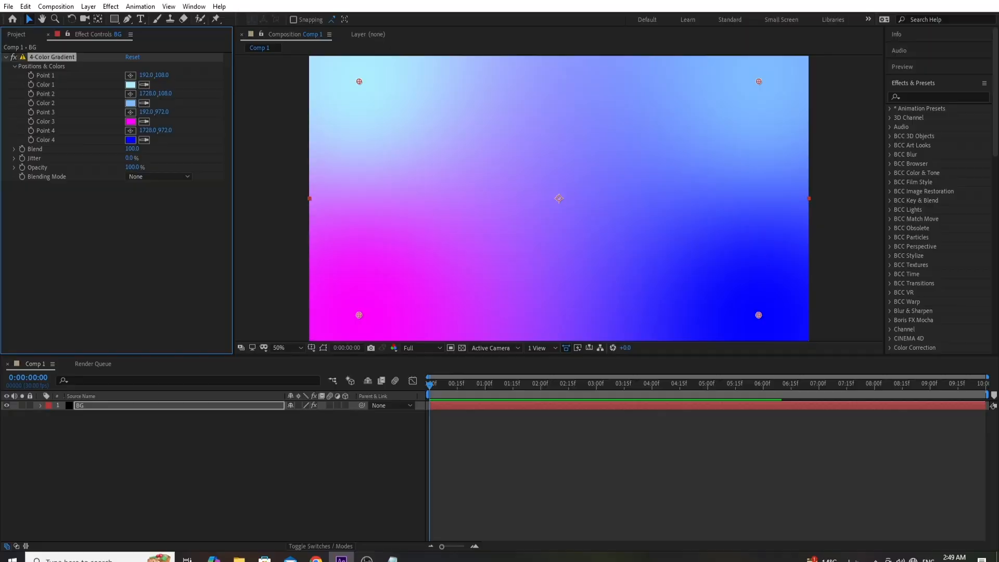
- Copy FAFFFF from the Notepad color list and apply it to the gradient's Color 3
{"action": "key", "text": "alt+Tab"}
{"action": "double_click", "coordinate": [168, 162]}
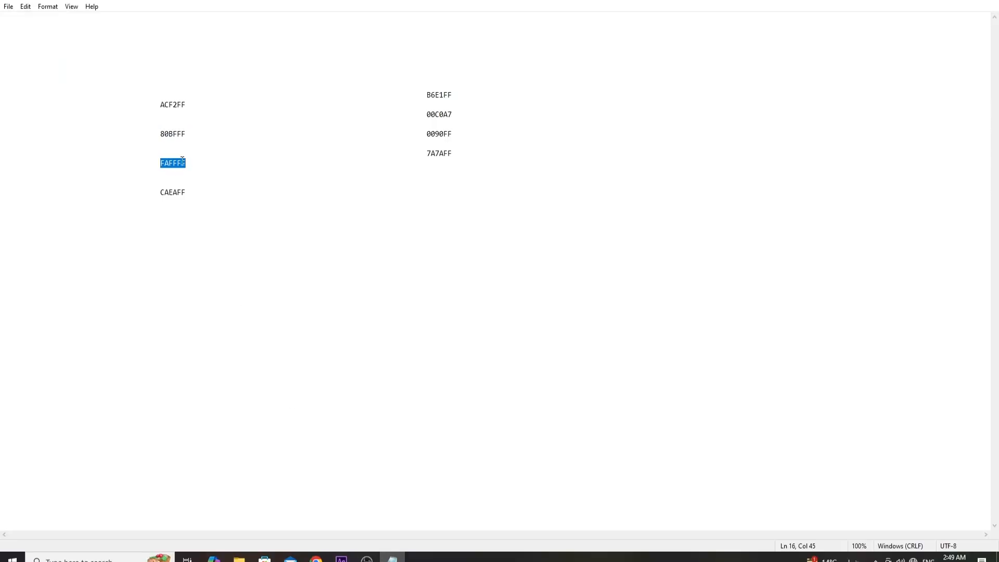
{"action": "right_click", "coordinate": [182, 161]}
{"action": "left_click", "coordinate": [203, 196]}
{"action": "key", "text": "alt+Tab"}
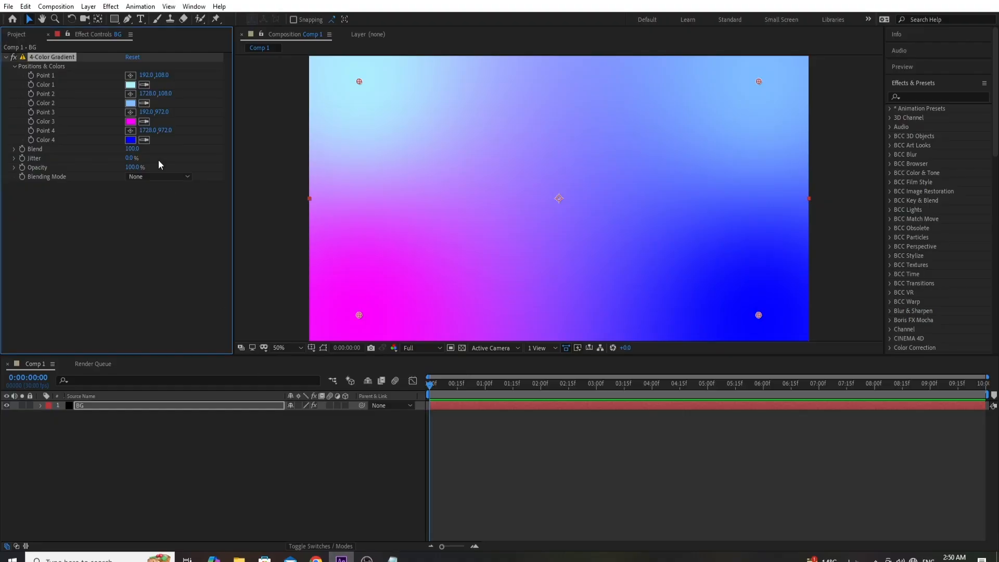
{"action": "left_click", "coordinate": [129, 123]}
{"action": "right_click", "coordinate": [372, 347]}
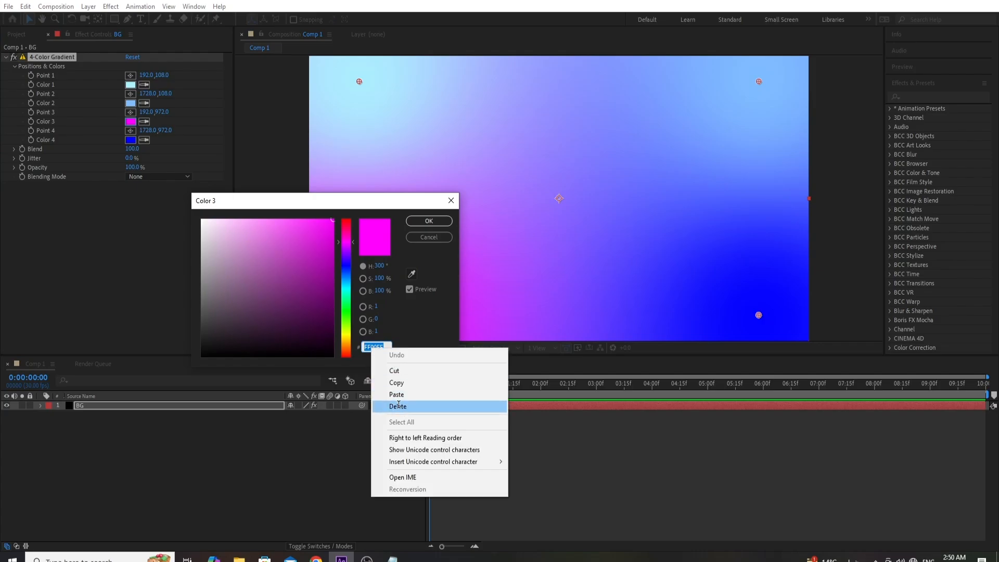
{"action": "left_click", "coordinate": [398, 394]}
{"action": "left_click", "coordinate": [428, 221]}
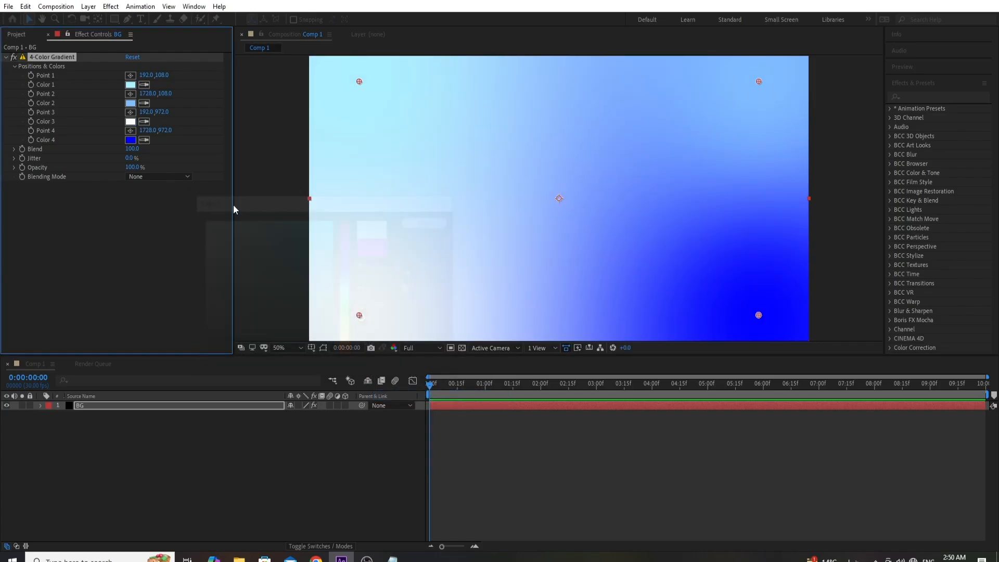
- Set the gradient's Color 4 to CAEAFF, copied from the Notepad color list
{"action": "left_click", "coordinate": [130, 141]}
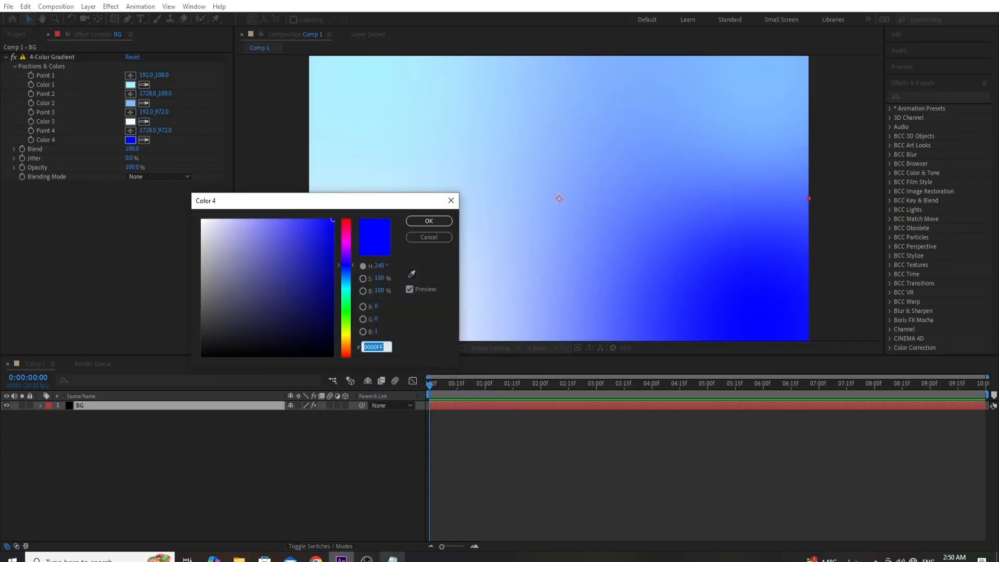
{"action": "key", "text": "alt+Tab"}
{"action": "double_click", "coordinate": [161, 192]}
{"action": "right_click", "coordinate": [176, 190]}
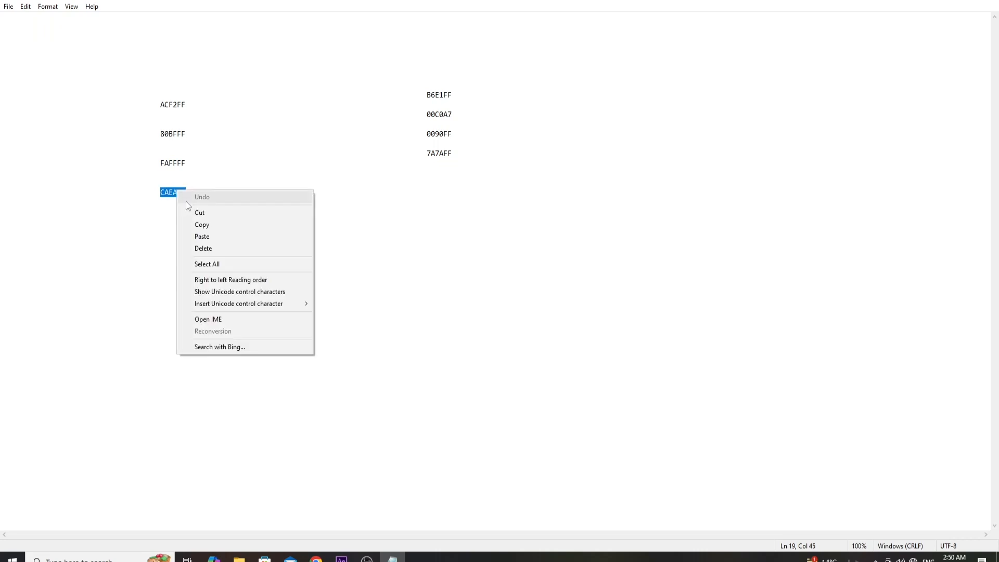
{"action": "left_click", "coordinate": [211, 226]}
{"action": "left_click", "coordinate": [341, 559]}
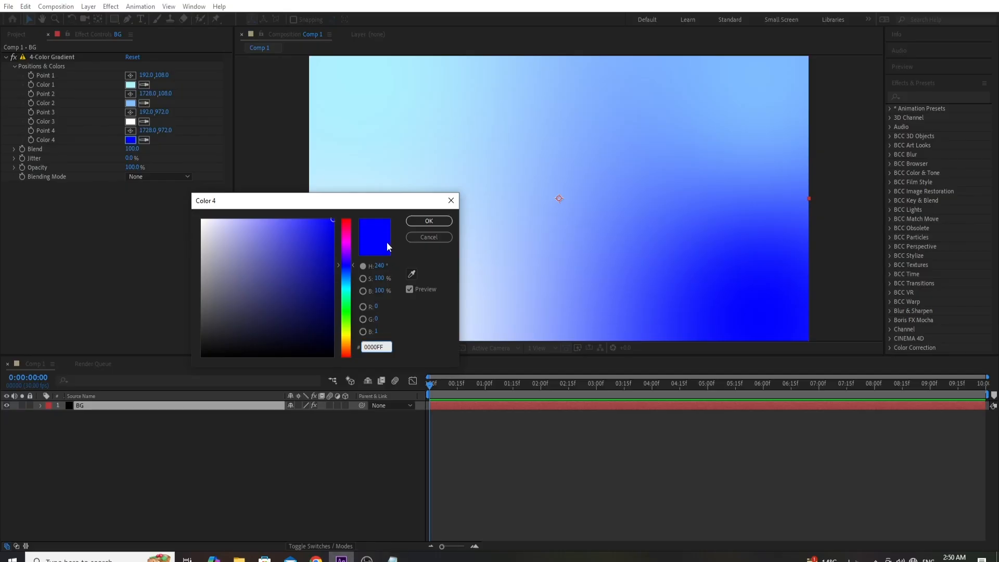
{"action": "right_click", "coordinate": [376, 344]}
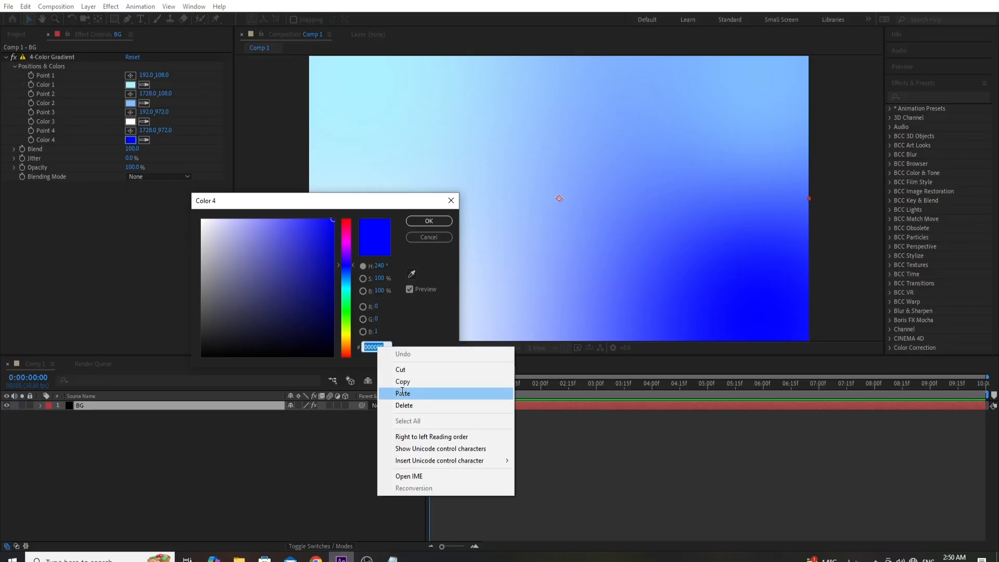
{"action": "left_click", "coordinate": [411, 393]}
{"action": "key", "text": "Return"}
{"action": "left_click", "coordinate": [487, 420]}
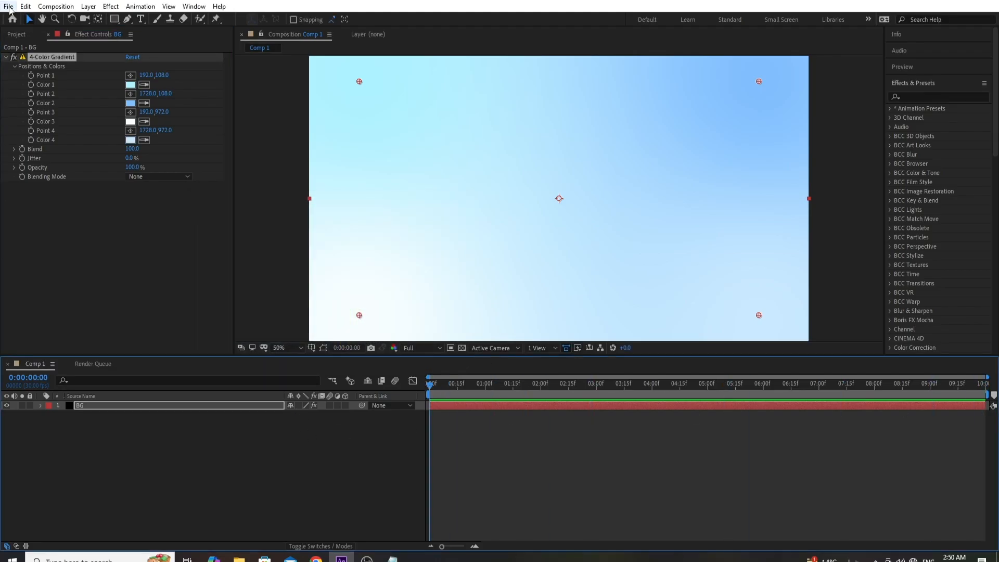
- Import the beautiful-fresh-snow-patterns winter background image and place it as a layer above BG in Comp 1
{"action": "left_click", "coordinate": [9, 6]}
{"action": "mouse_move", "coordinate": [81, 158]}
{"action": "left_click", "coordinate": [193, 157]}
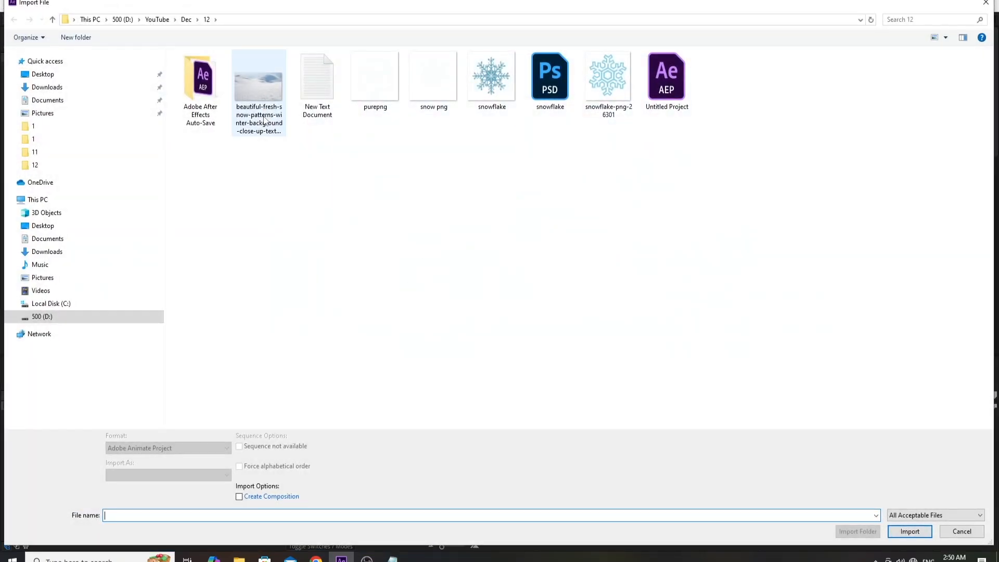
{"action": "double_click", "coordinate": [261, 91]}
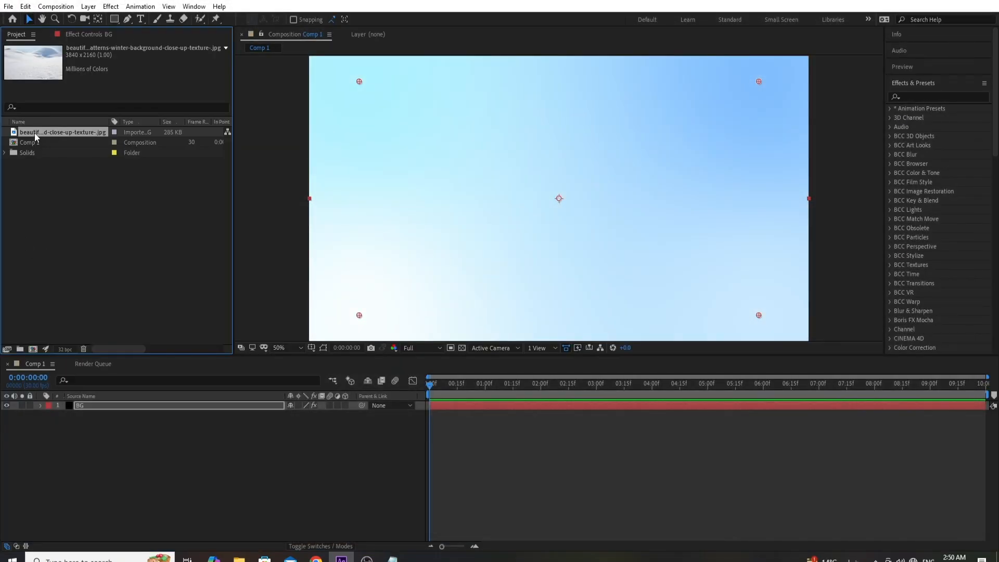
{"action": "left_click_drag", "start_coordinate": [35, 133], "coordinate": [98, 404]}
- Scale the snow image layer to 50% so it fits the composition frame
{"action": "scroll", "coordinate": [589, 202], "scroll_direction": "down", "scroll_amount": 1}
{"action": "key", "text": "s"}
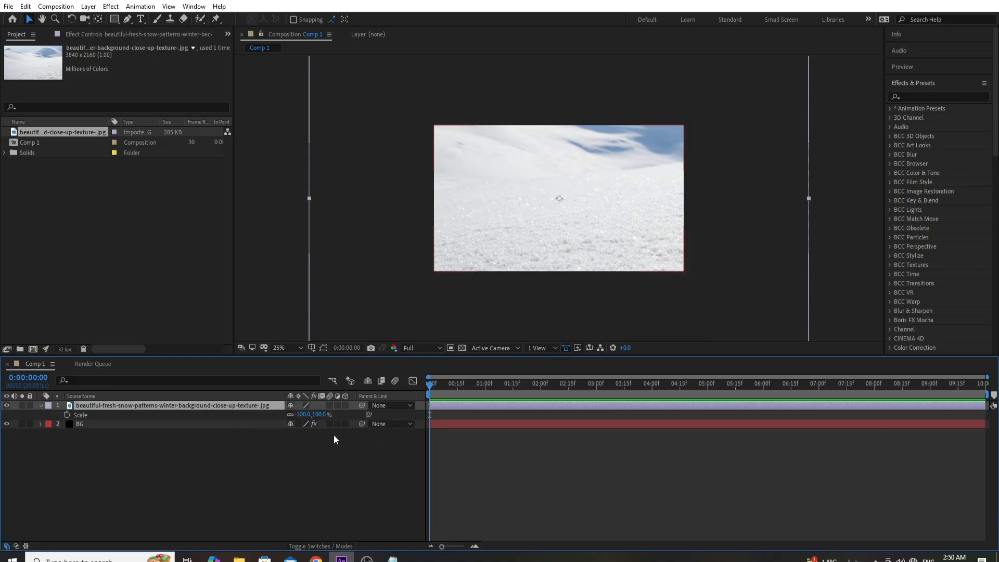
{"action": "left_click_drag", "start_coordinate": [306, 415], "coordinate": [286, 419]}
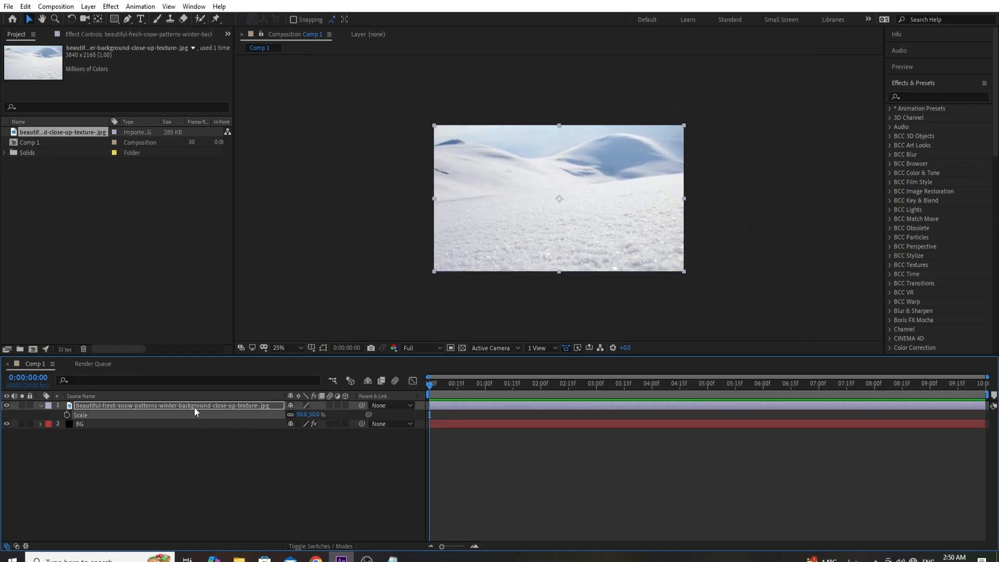
- Draw a closed Pen tool mask on the snow image along the foreground snow ridge and around below the frame, leaving out the sky and hills
{"action": "left_click", "coordinate": [127, 21]}
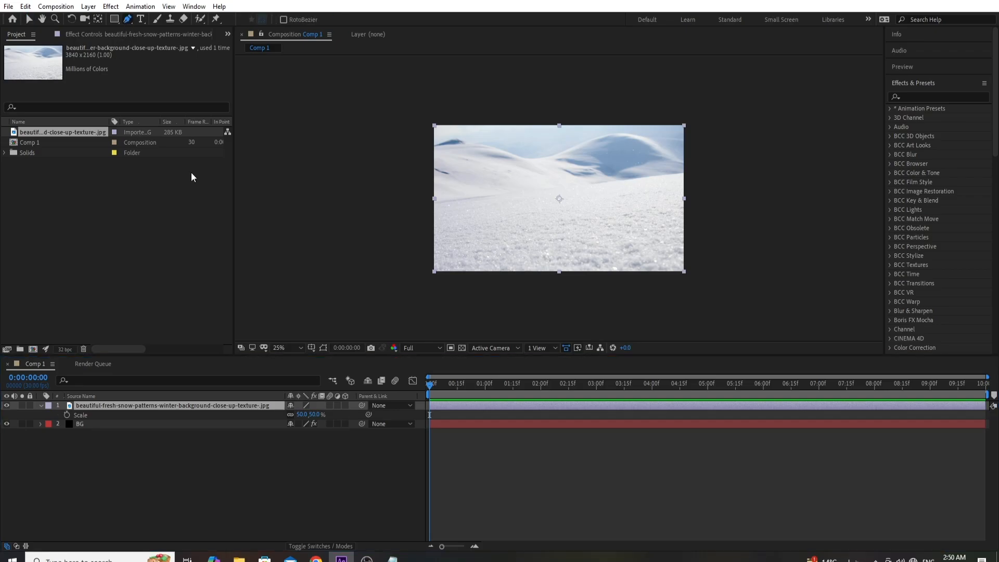
{"action": "left_click", "coordinate": [129, 21]}
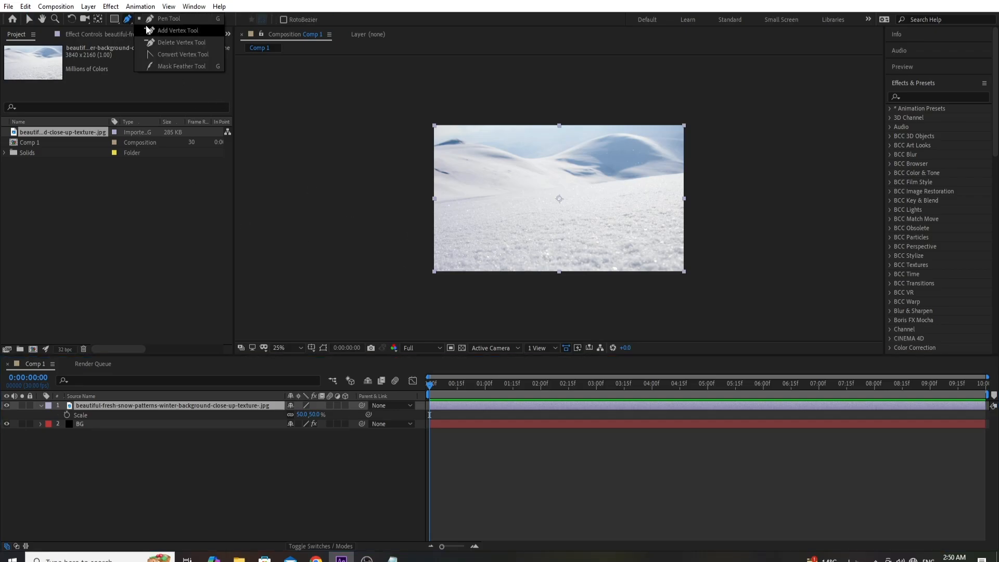
{"action": "left_click", "coordinate": [172, 21]}
{"action": "mouse_move", "coordinate": [706, 177]}
{"action": "left_mouse_down"}
{"action": "mouse_move", "coordinate": [578, 179]}
{"action": "mouse_move", "coordinate": [442, 202]}
{"action": "left_mouse_up"}
{"action": "left_click_drag", "start_coordinate": [430, 203], "coordinate": [401, 255]}
{"action": "left_click_drag", "start_coordinate": [410, 298], "coordinate": [434, 323]}
{"action": "left_click_drag", "start_coordinate": [567, 316], "coordinate": [575, 318]}
{"action": "left_click_drag", "start_coordinate": [708, 294], "coordinate": [731, 259]}
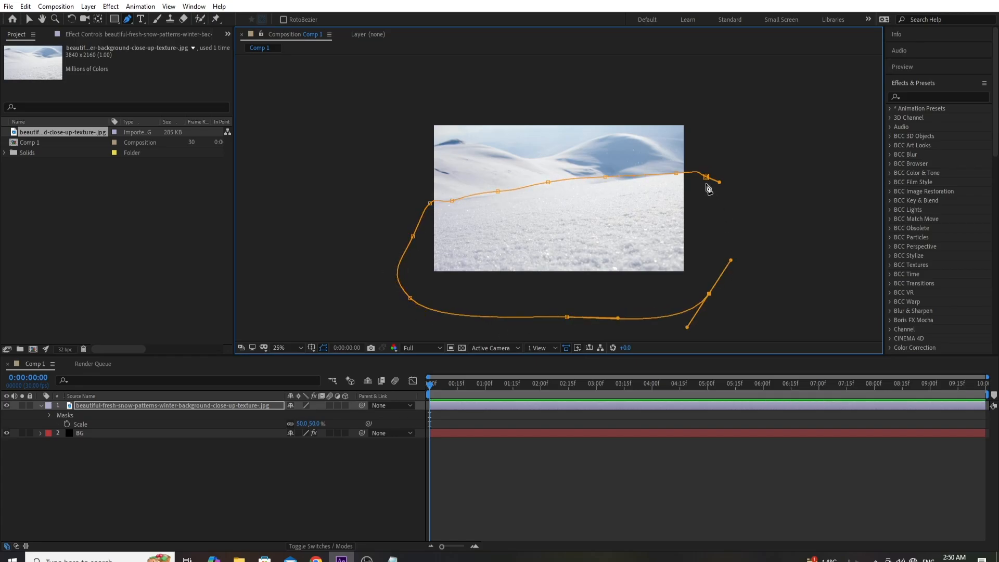
{"action": "left_click", "coordinate": [706, 177]}
{"action": "key", "text": "period"}
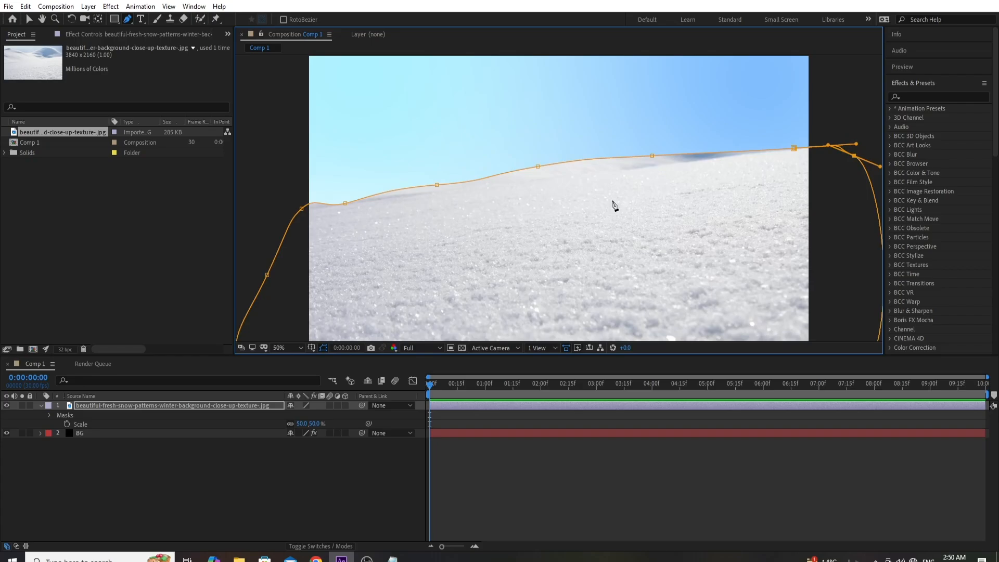
- Lower the snow image's mask points along the ridge so the path follows the foreground snow and cuts out the hills behind
{"action": "left_click_drag", "start_coordinate": [544, 233], "coordinate": [538, 208]}
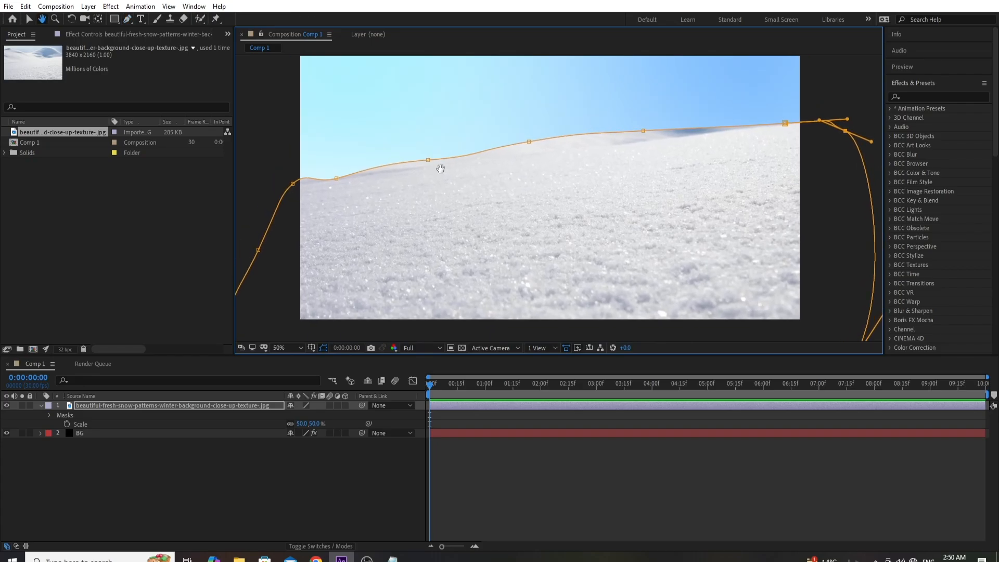
{"action": "mouse_move", "coordinate": [429, 164]}
{"action": "left_mouse_down"}
{"action": "mouse_move", "coordinate": [432, 178]}
{"action": "mouse_move", "coordinate": [437, 167]}
{"action": "left_mouse_up"}
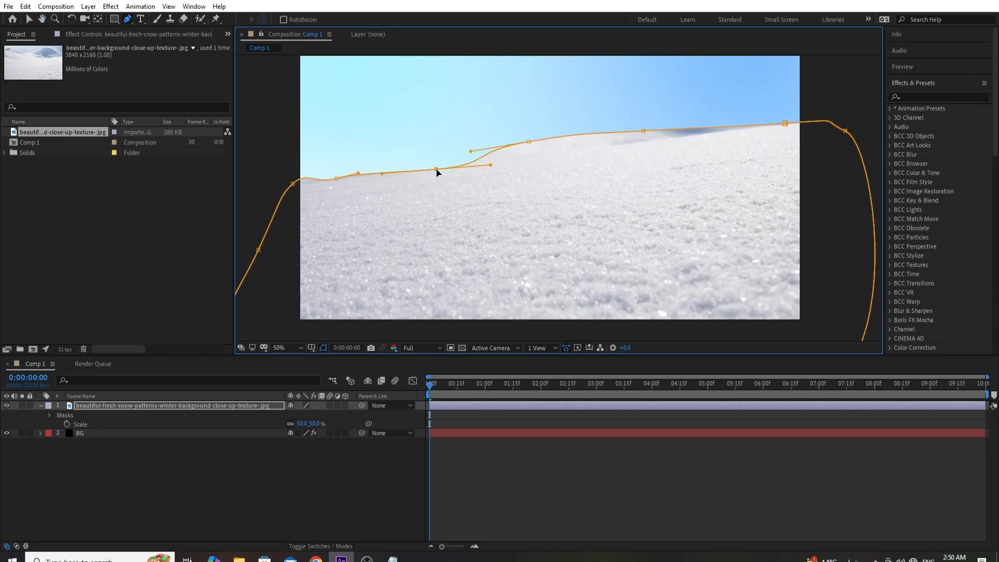
{"action": "left_click_drag", "start_coordinate": [530, 142], "coordinate": [533, 151]}
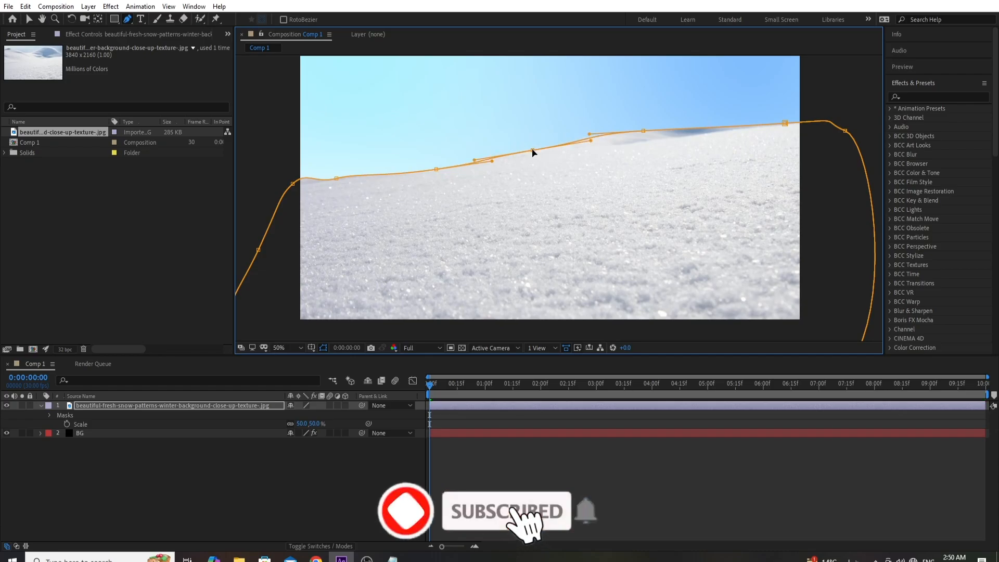
{"action": "left_click_drag", "start_coordinate": [640, 136], "coordinate": [646, 147]}
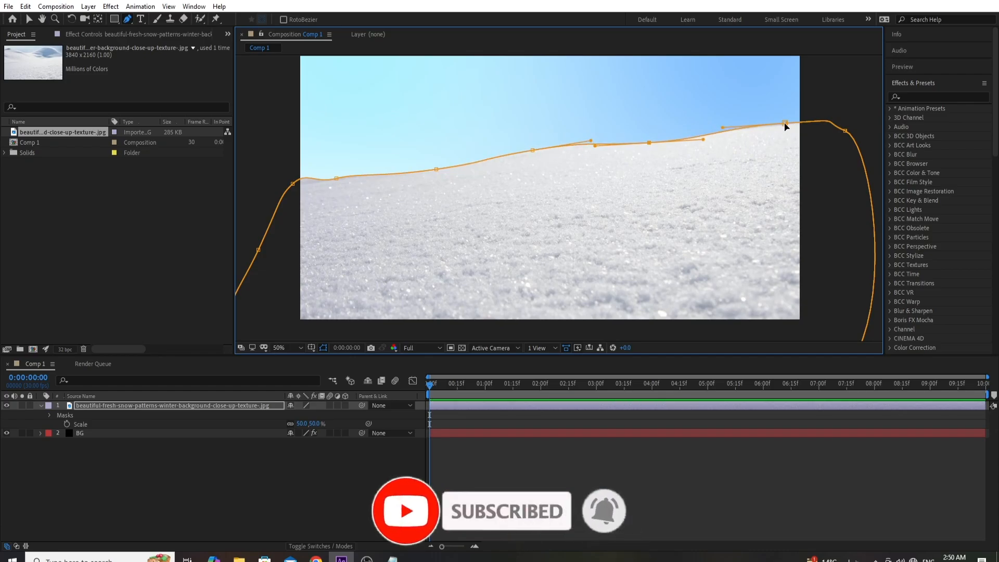
{"action": "left_click_drag", "start_coordinate": [785, 126], "coordinate": [789, 131]}
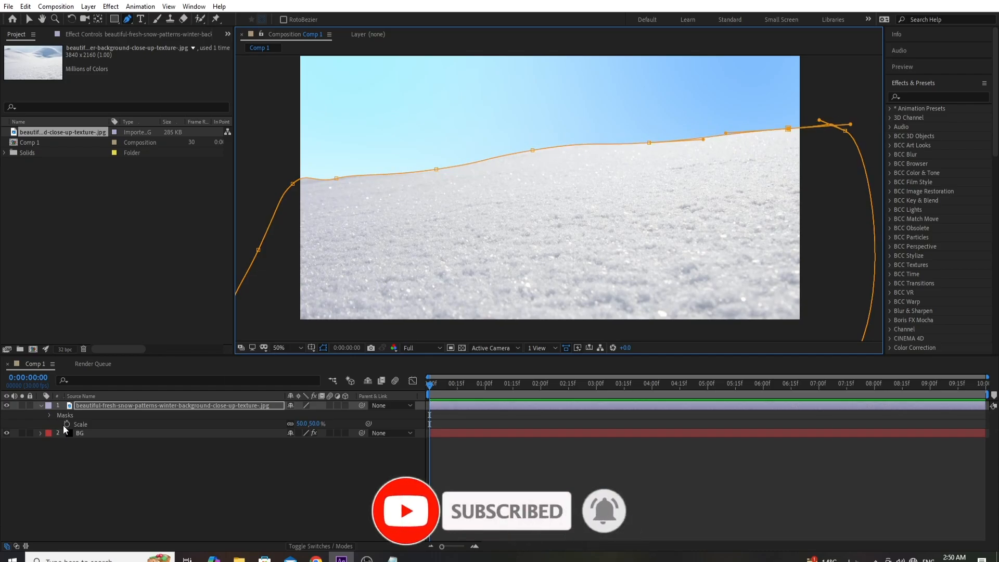
- Feather the snow image's Mask 1 to about 151 pixels and hide the mask outlines in the composition view
{"action": "left_click", "coordinate": [50, 417]}
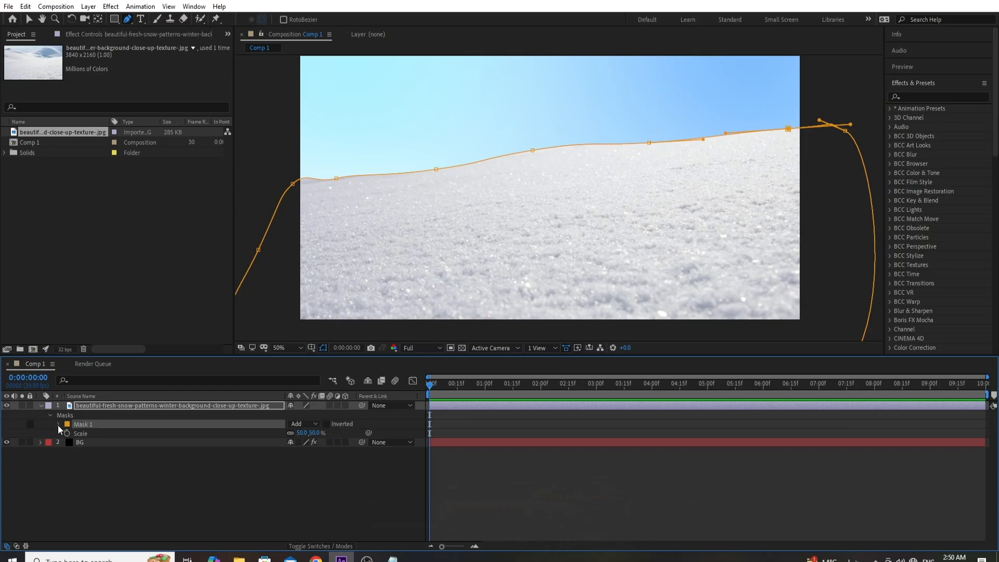
{"action": "left_click", "coordinate": [58, 425]}
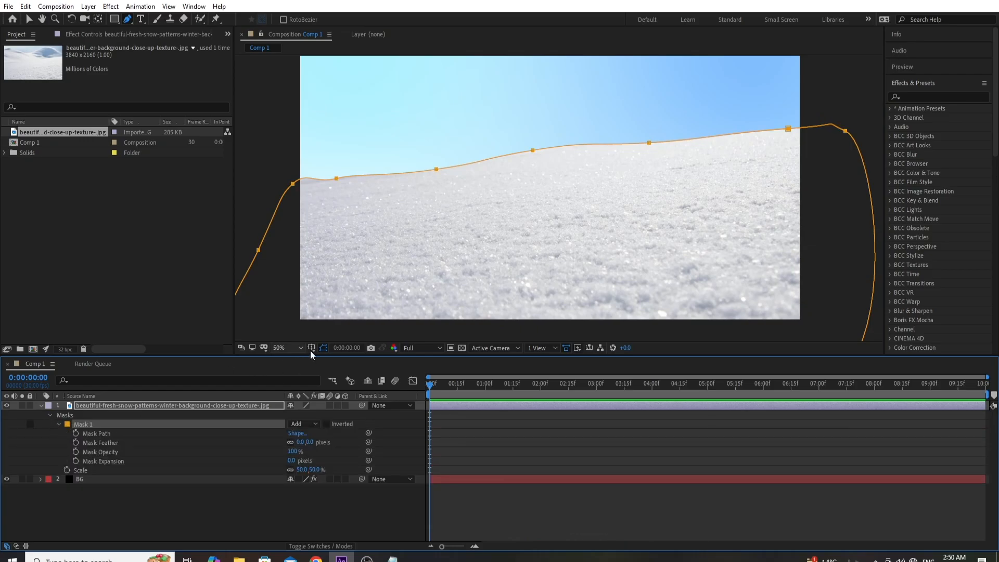
{"action": "left_click", "coordinate": [323, 348]}
{"action": "left_click_drag", "start_coordinate": [310, 443], "coordinate": [324, 443]}
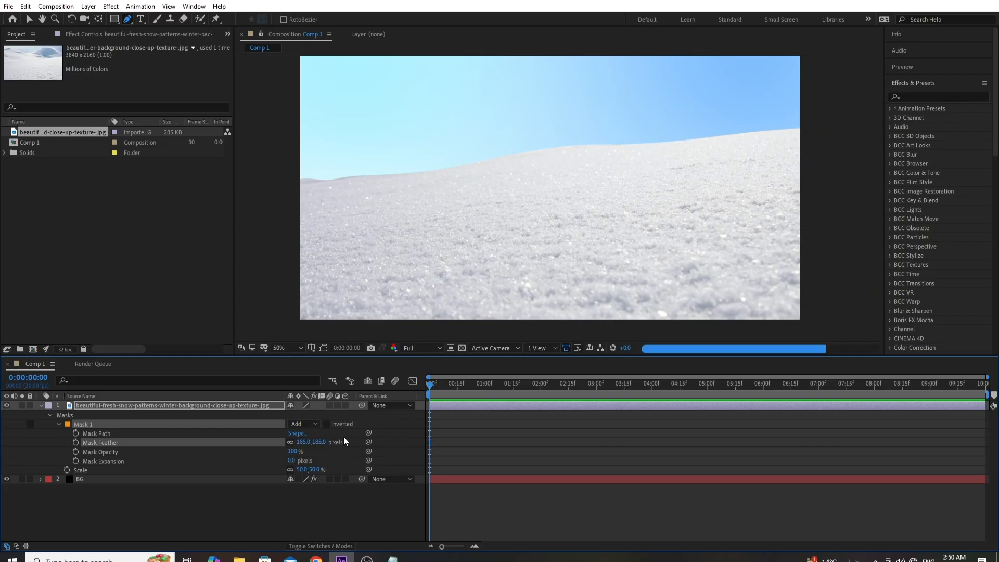
{"action": "left_click_drag", "start_coordinate": [321, 443], "coordinate": [308, 446]}
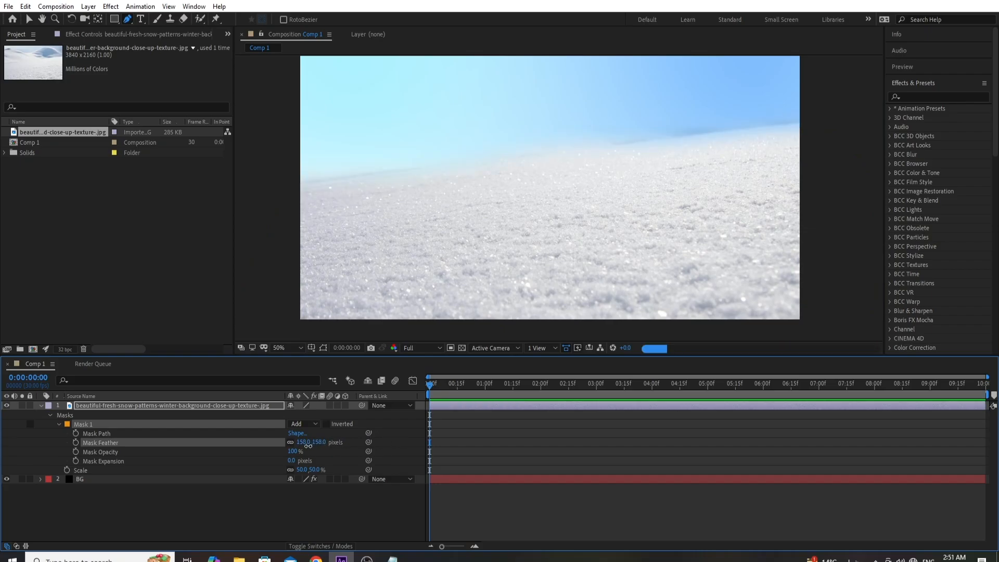
{"action": "key", "text": "comma"}
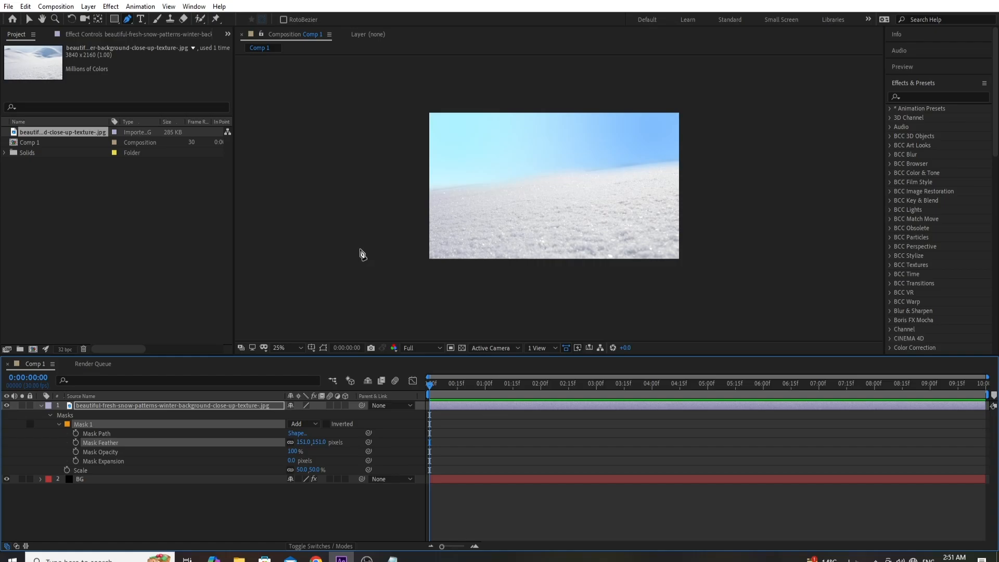
{"action": "left_click", "coordinate": [41, 406]}
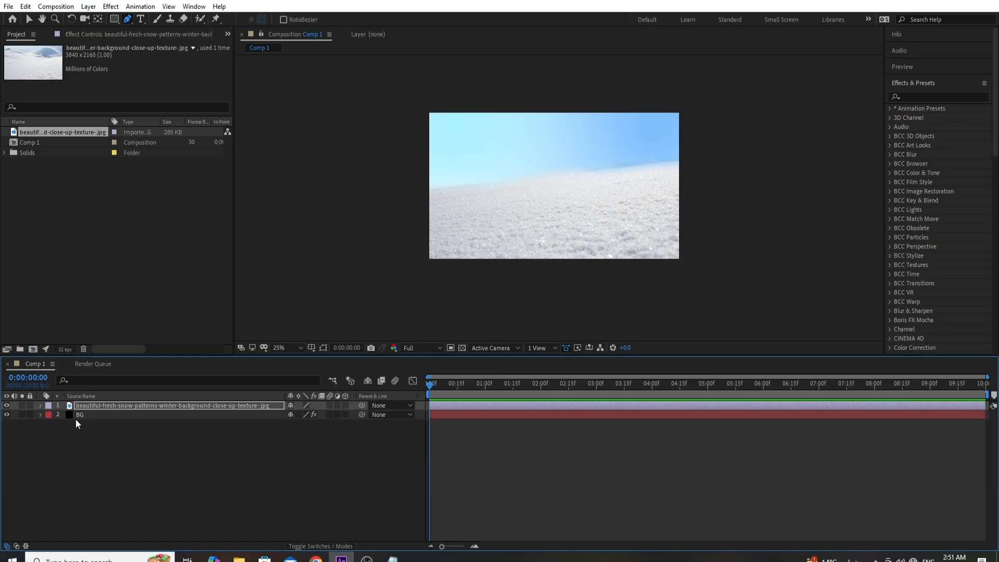
- Create a white (FFFFFF) solid named BG 2 directly above the BG layer
{"action": "left_click", "coordinate": [98, 415]}
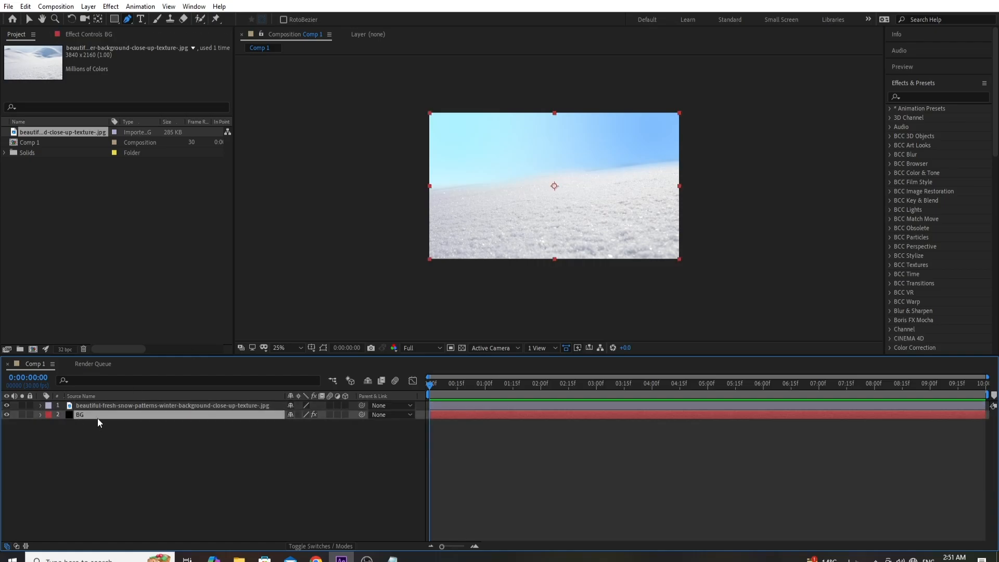
{"action": "left_click", "coordinate": [88, 6]}
{"action": "mouse_move", "coordinate": [160, 19]}
{"action": "left_click", "coordinate": [270, 29]}
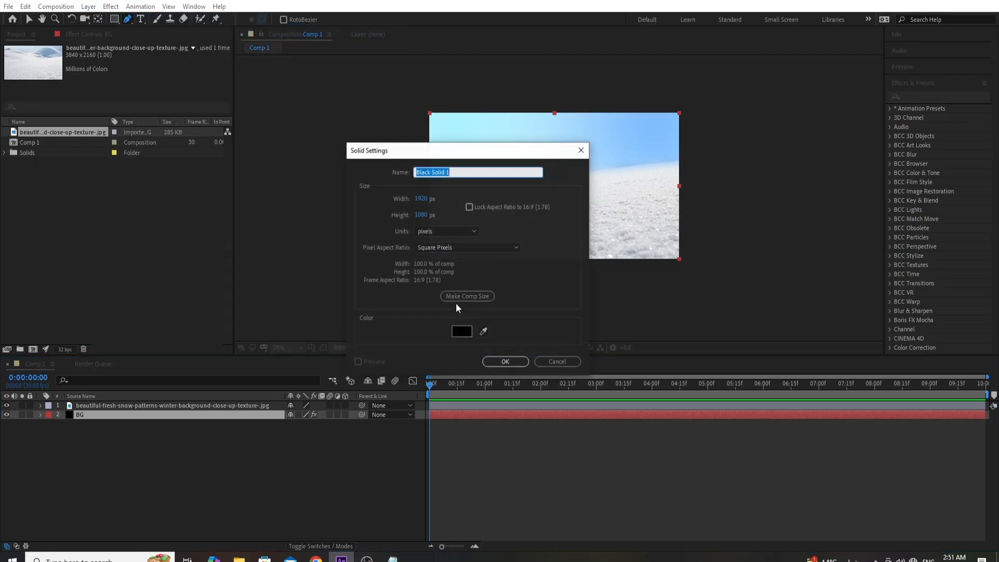
{"action": "left_click", "coordinate": [459, 332]}
{"action": "type", "text": "FFFFFF"}
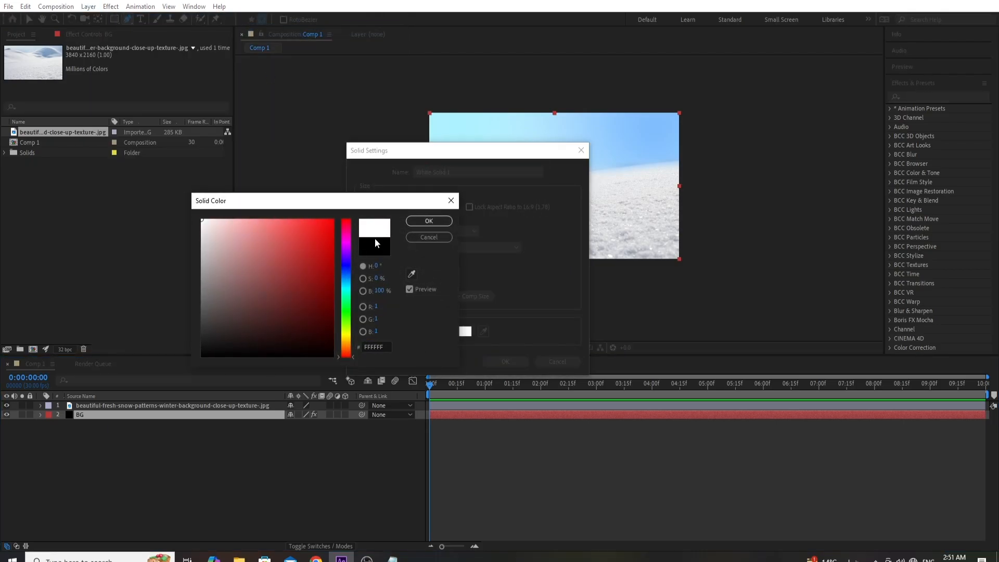
{"action": "left_click", "coordinate": [429, 221]}
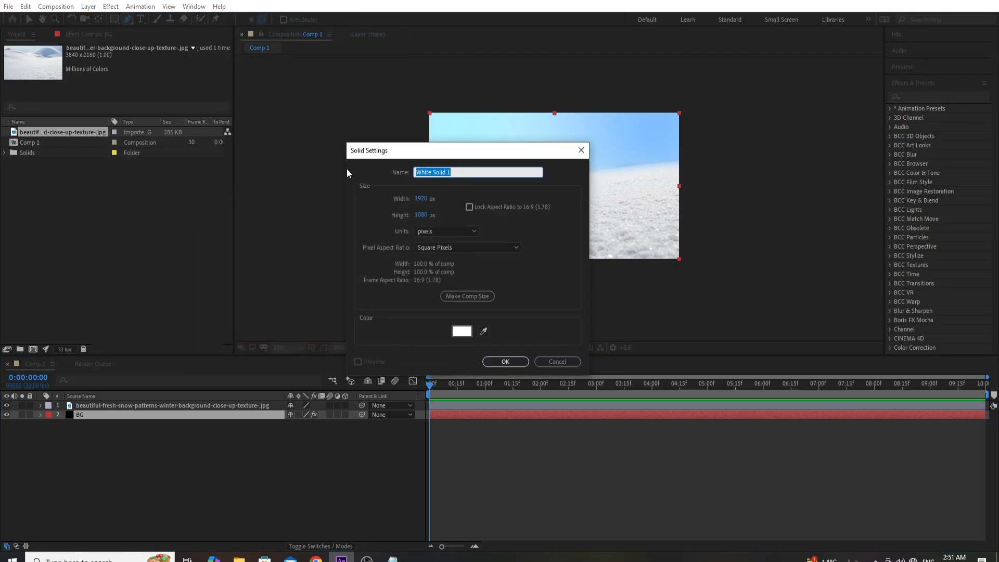
{"action": "type", "text": "BG 2"}
{"action": "key", "text": "Return"}
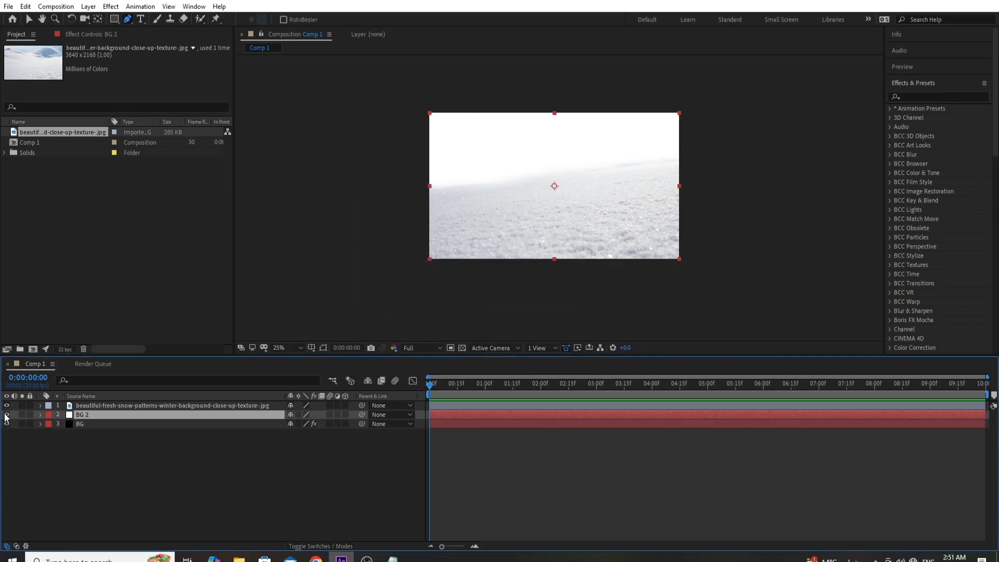
- Draw a closed, curved Pen tool mask on BG 2 as a band across the sky above the snow ridge, with the layer hidden while drawing
{"action": "left_click", "coordinate": [7, 415]}
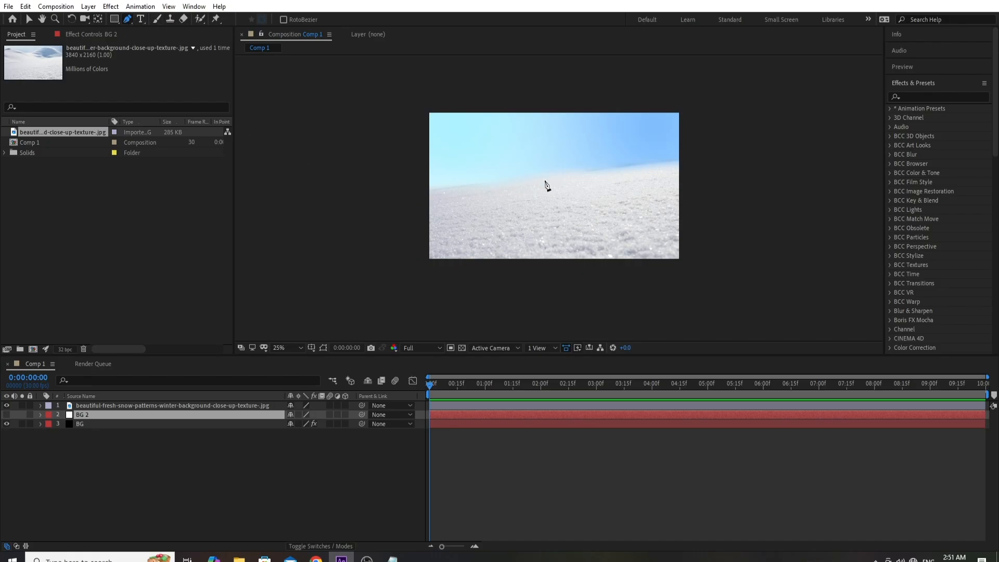
{"action": "left_click", "coordinate": [694, 141]}
{"action": "left_click", "coordinate": [660, 140]}
{"action": "left_click", "coordinate": [635, 140]}
{"action": "left_click", "coordinate": [583, 140]}
{"action": "left_click", "coordinate": [531, 142]}
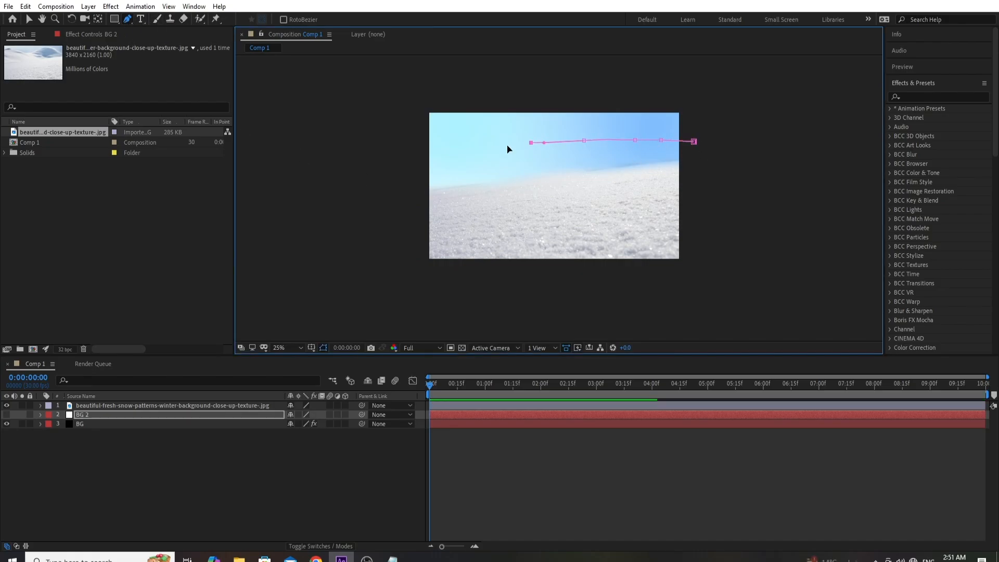
{"action": "mouse_move", "coordinate": [466, 154]}
{"action": "left_mouse_down"}
{"action": "mouse_move", "coordinate": [411, 177]}
{"action": "mouse_move", "coordinate": [457, 183]}
{"action": "mouse_move", "coordinate": [539, 161]}
{"action": "left_mouse_up"}
{"action": "left_click_drag", "start_coordinate": [575, 153], "coordinate": [605, 151]}
{"action": "left_click_drag", "start_coordinate": [683, 157], "coordinate": [710, 153]}
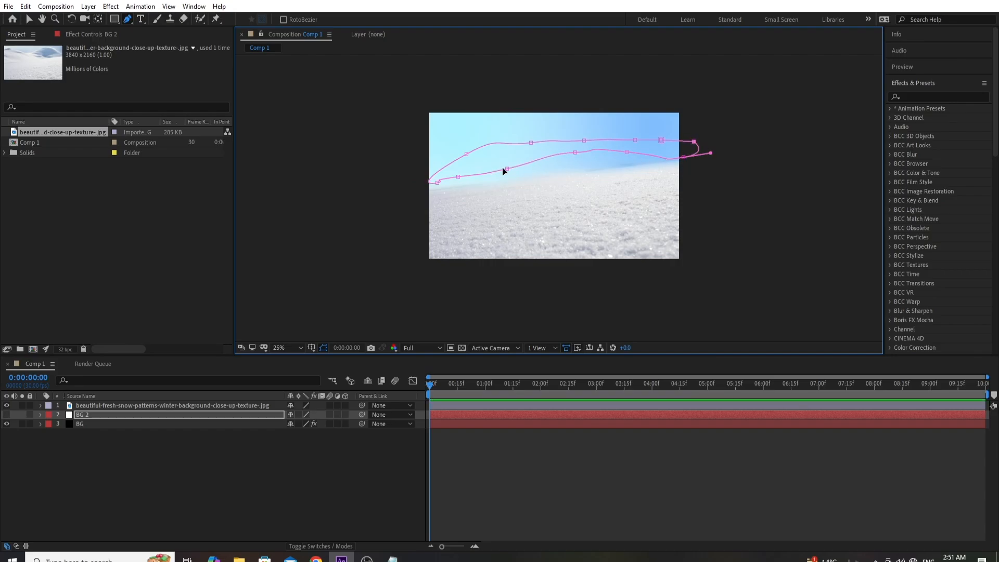
{"action": "left_click_drag", "start_coordinate": [466, 155], "coordinate": [460, 179]}
{"action": "left_click", "coordinate": [6, 414]}
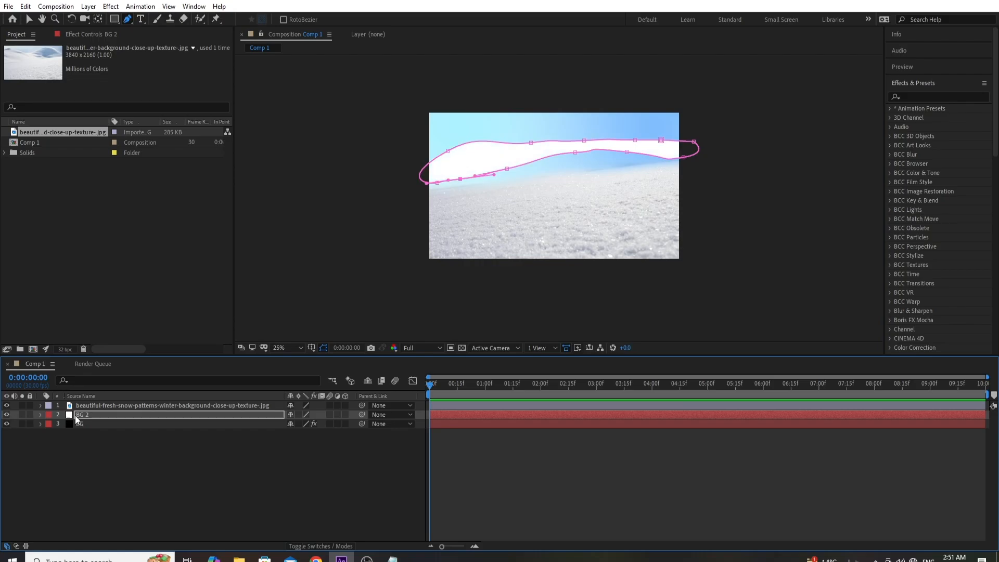
- Feather BG 2's Mask 1 to about 207 pixels, with the mask outline hidden
{"action": "left_click", "coordinate": [80, 414]}
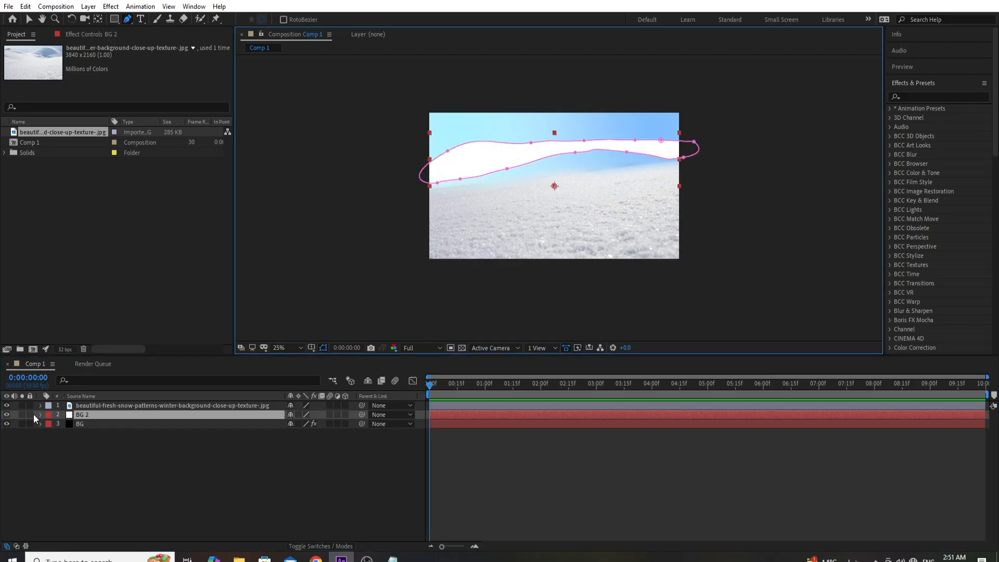
{"action": "left_click", "coordinate": [40, 415]}
{"action": "left_click", "coordinate": [50, 424]}
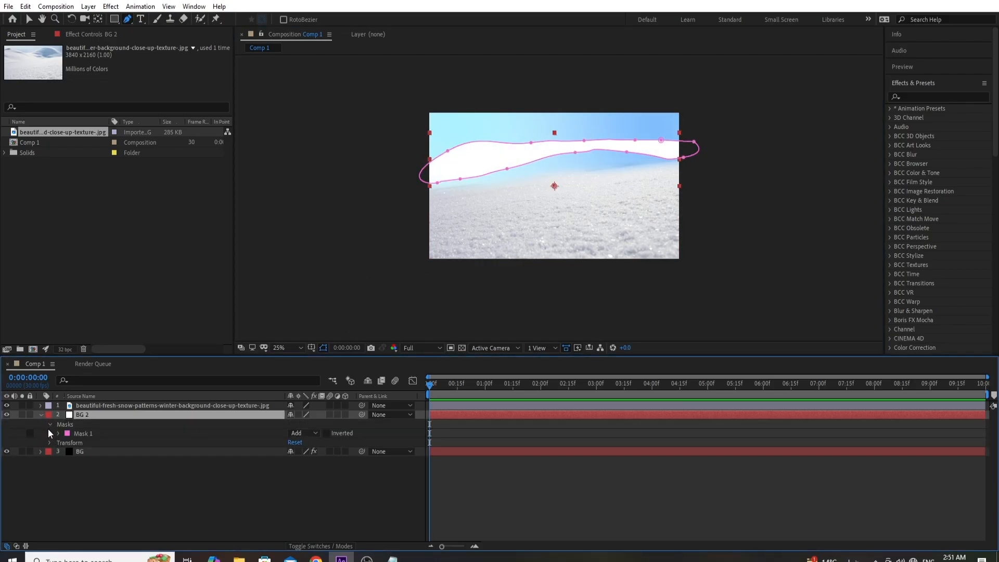
{"action": "left_click", "coordinate": [58, 433]}
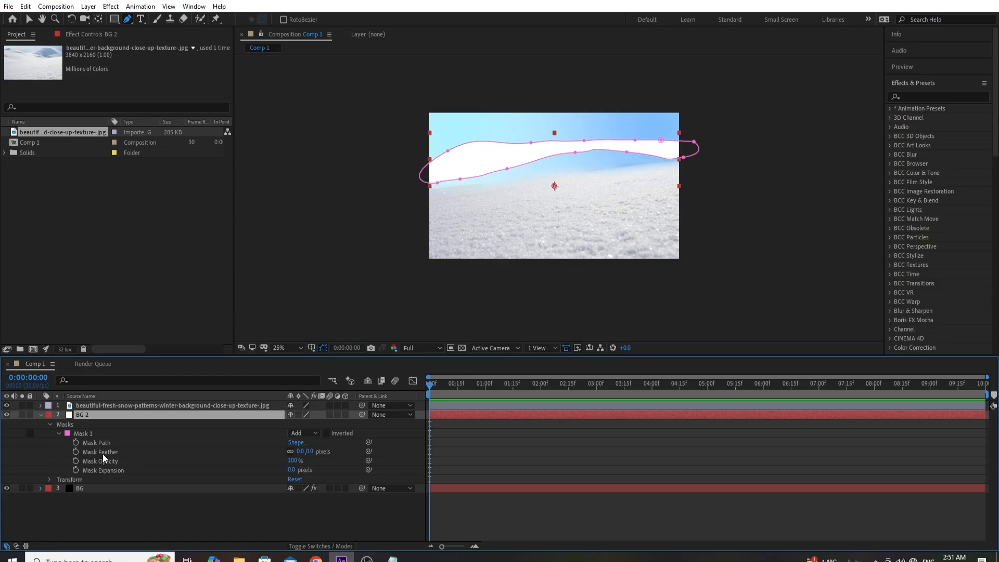
{"action": "left_click", "coordinate": [310, 452]}
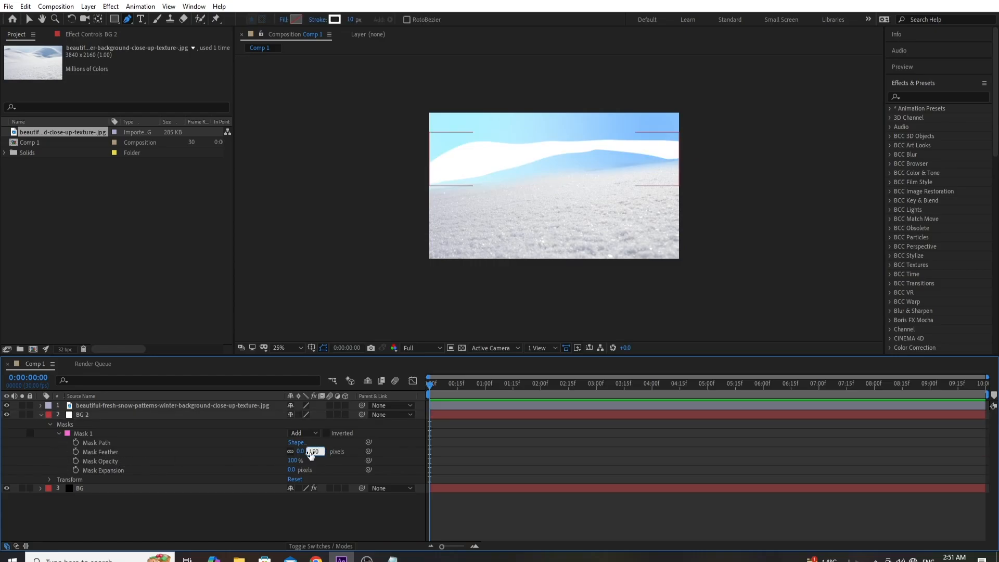
{"action": "type", "text": "150"}
{"action": "key", "text": "Return"}
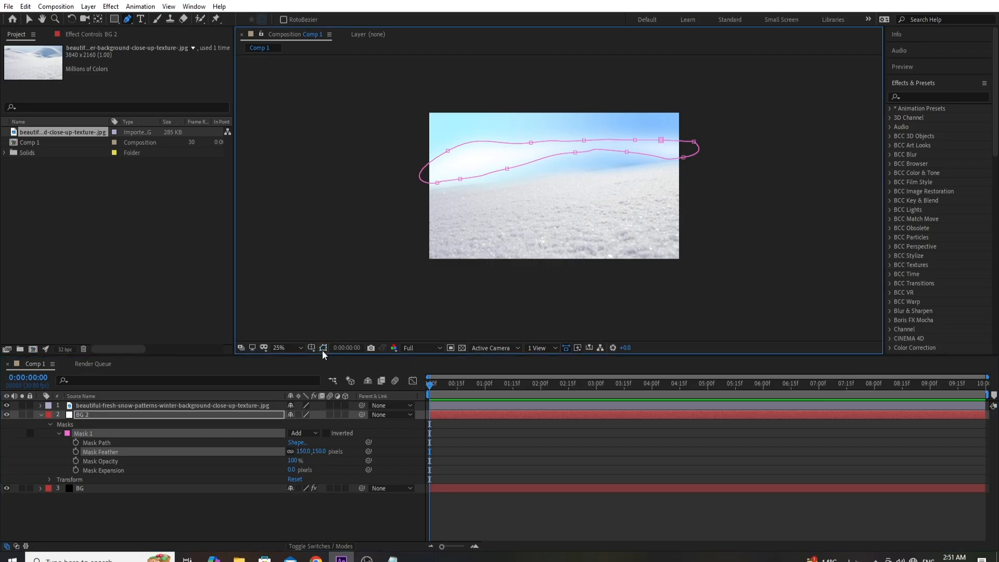
{"action": "left_click", "coordinate": [323, 348]}
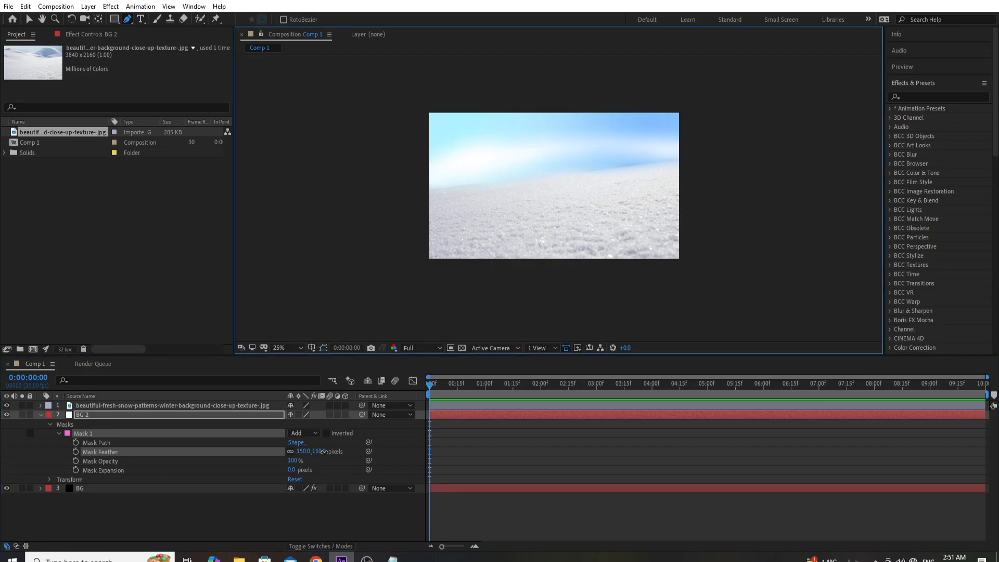
{"action": "left_click_drag", "start_coordinate": [324, 452], "coordinate": [333, 452]}
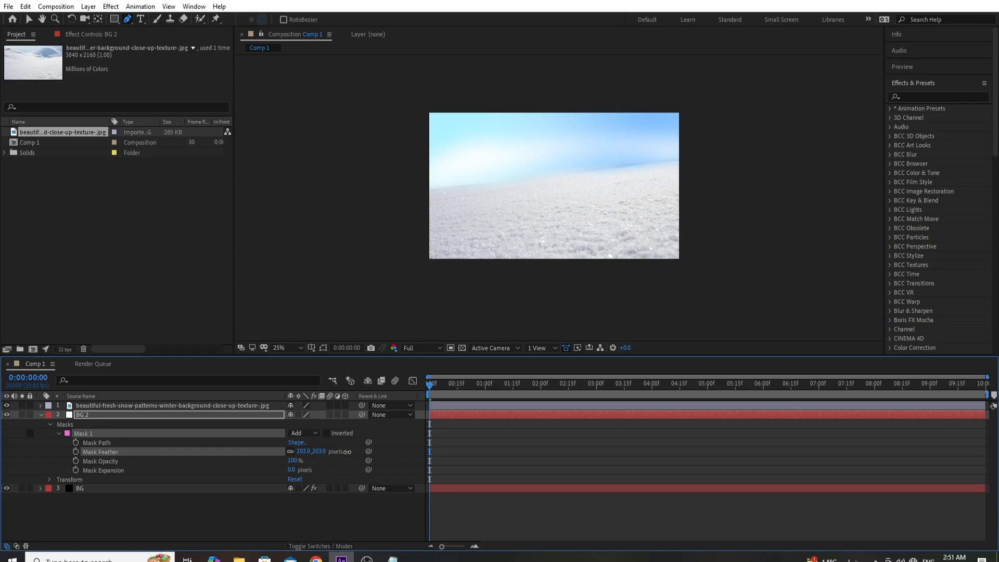
- Reshape the lower edge of BG 2's mask by moving its points into a flatter curve, and hide the mask outline again
{"action": "left_click", "coordinate": [323, 348]}
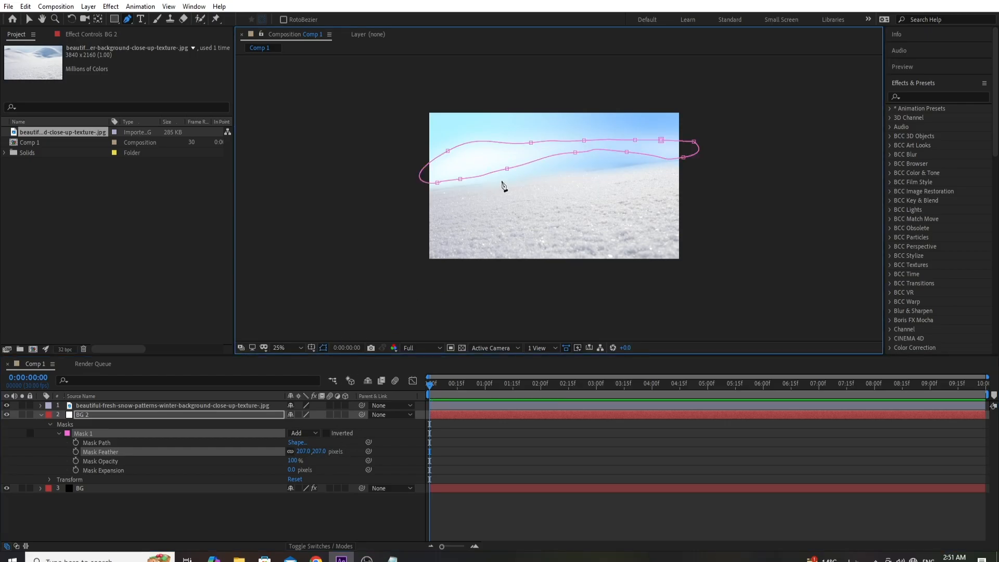
{"action": "left_click_drag", "start_coordinate": [507, 169], "coordinate": [457, 175]}
{"action": "left_click_drag", "start_coordinate": [575, 153], "coordinate": [632, 158]}
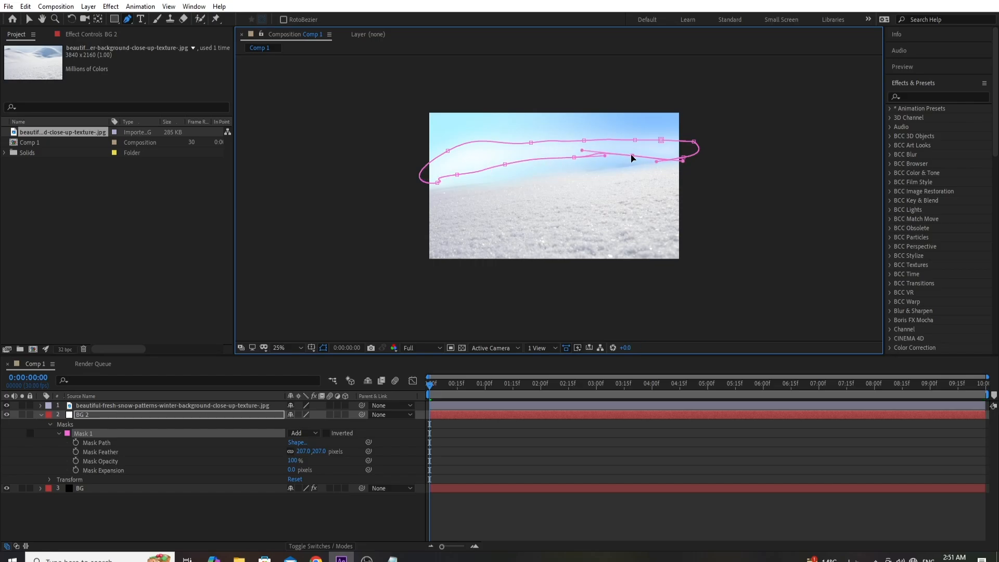
{"action": "left_click", "coordinate": [324, 347]}
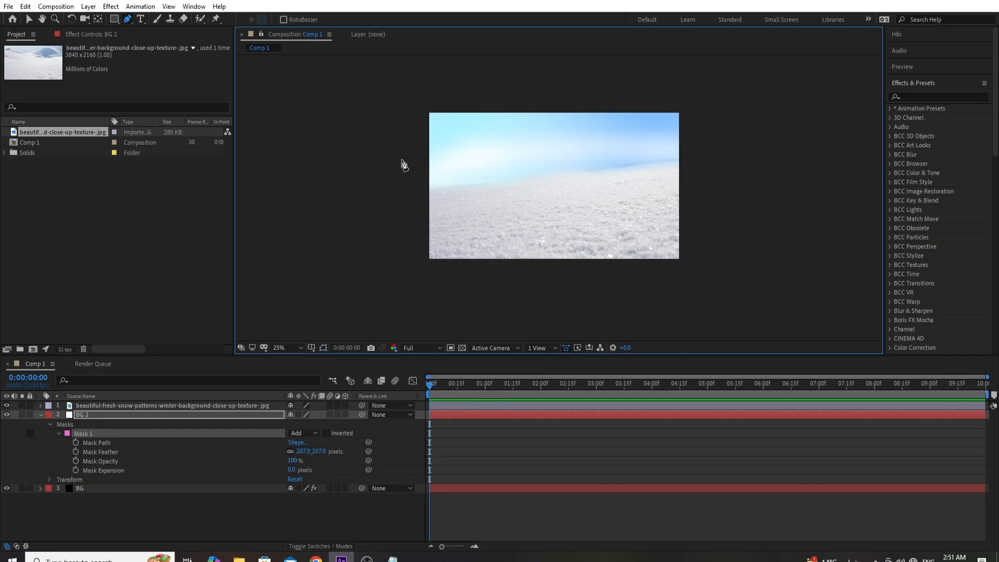
{"action": "left_click", "coordinate": [40, 414]}
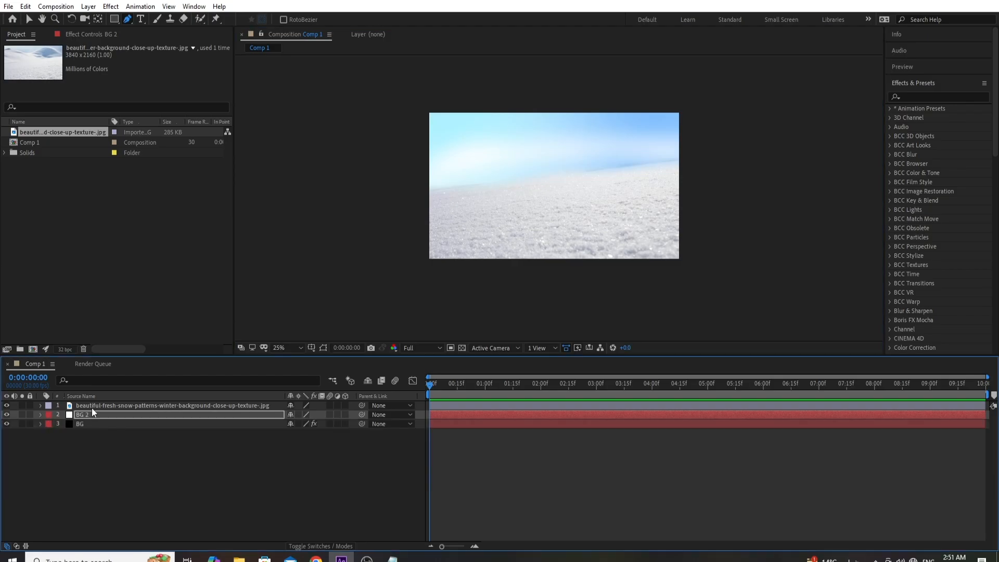
- Import the snow png snowflake image and place it as the top layer in Comp 1, above the snow background image
{"action": "left_click", "coordinate": [91, 406]}
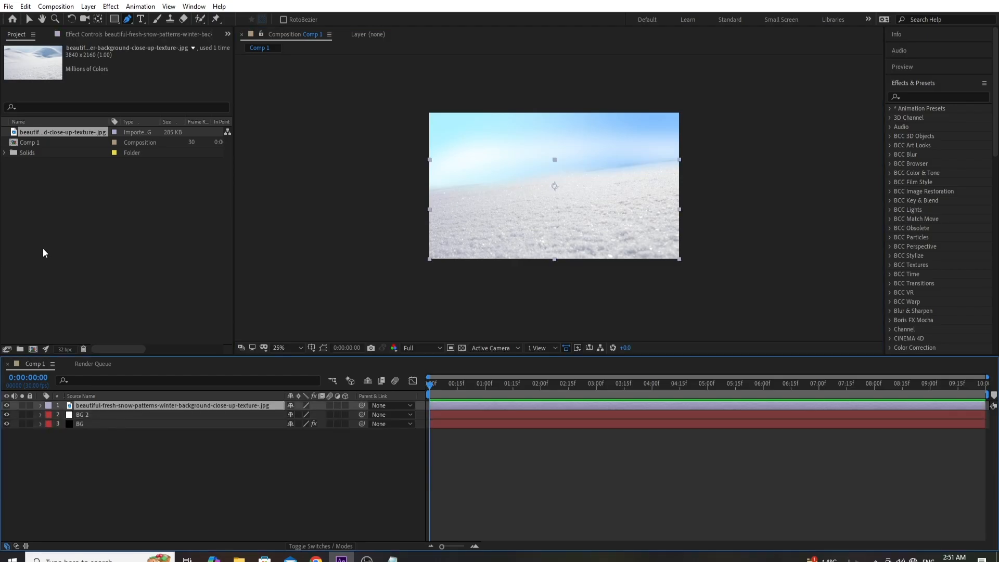
{"action": "left_click", "coordinate": [10, 6]}
{"action": "mouse_move", "coordinate": [156, 154]}
{"action": "left_click", "coordinate": [307, 157]}
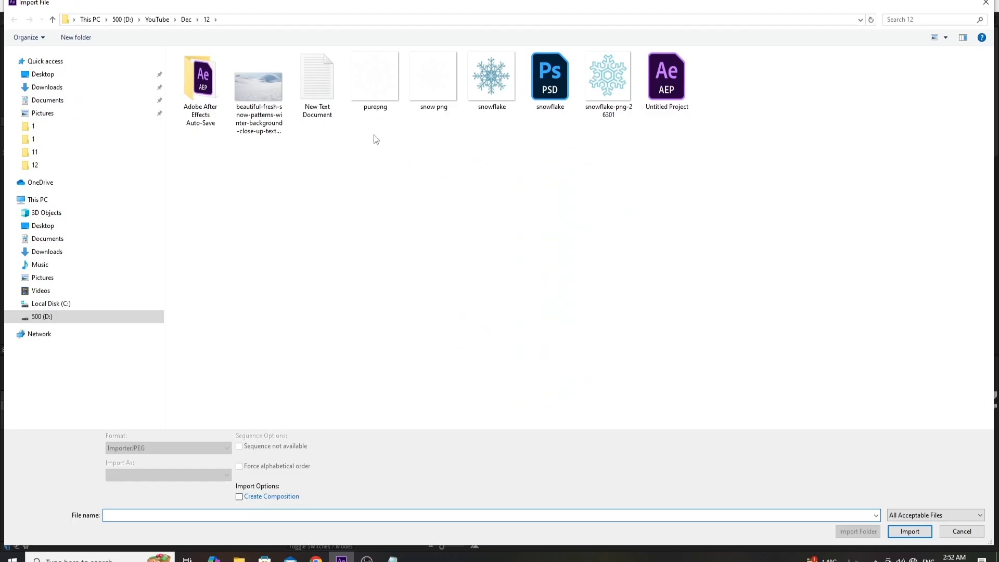
{"action": "double_click", "coordinate": [426, 77]}
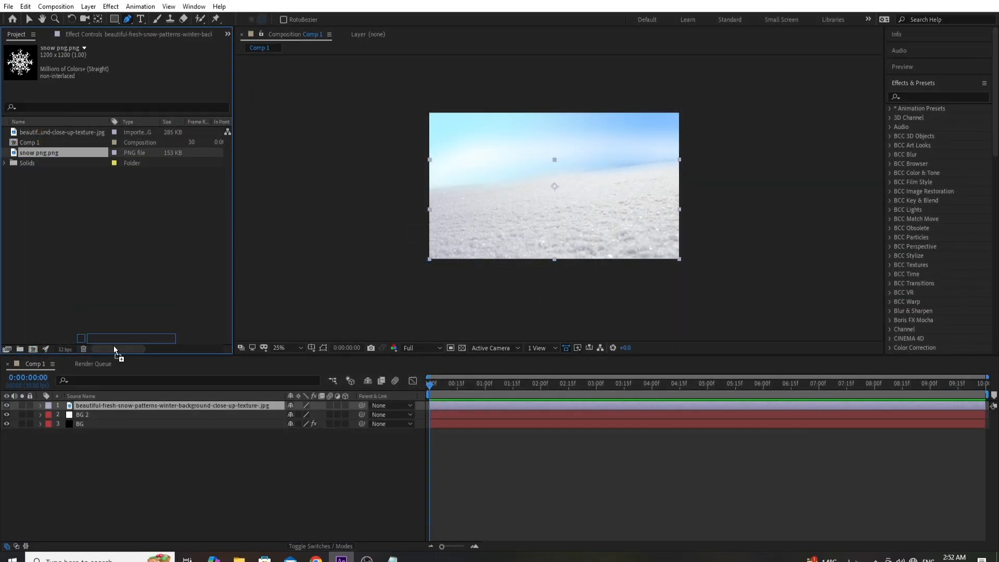
{"action": "left_click_drag", "start_coordinate": [113, 345], "coordinate": [123, 401]}
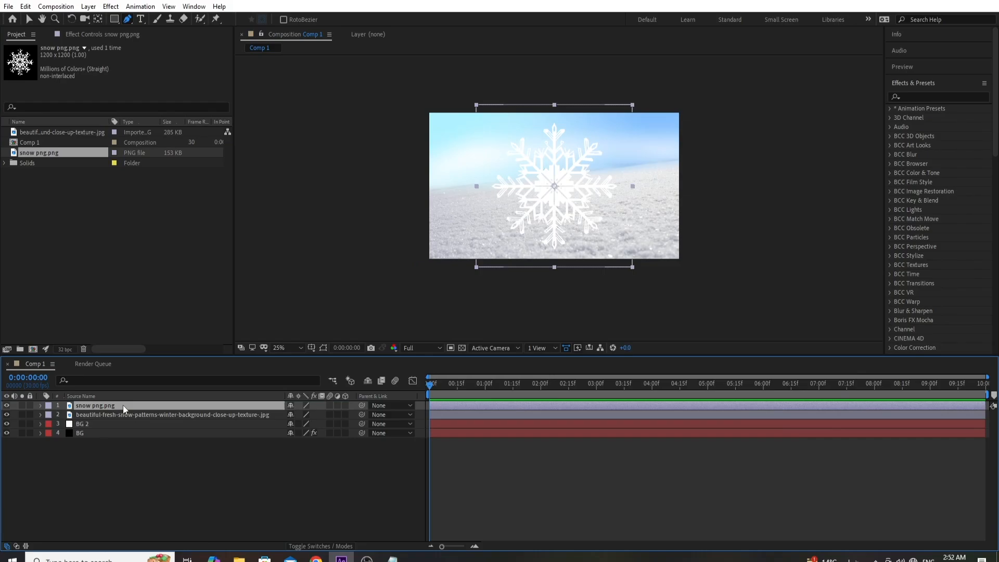
- Scale the snow png snowflake layer to 47% and move it slightly up and left of the frame's centre
{"action": "key", "text": "s"}
{"action": "mouse_move", "coordinate": [303, 416]}
{"action": "left_mouse_down"}
{"action": "mouse_move", "coordinate": [274, 415]}
{"action": "mouse_move", "coordinate": [302, 415]}
{"action": "left_mouse_up"}
{"action": "left_click", "coordinate": [30, 18]}
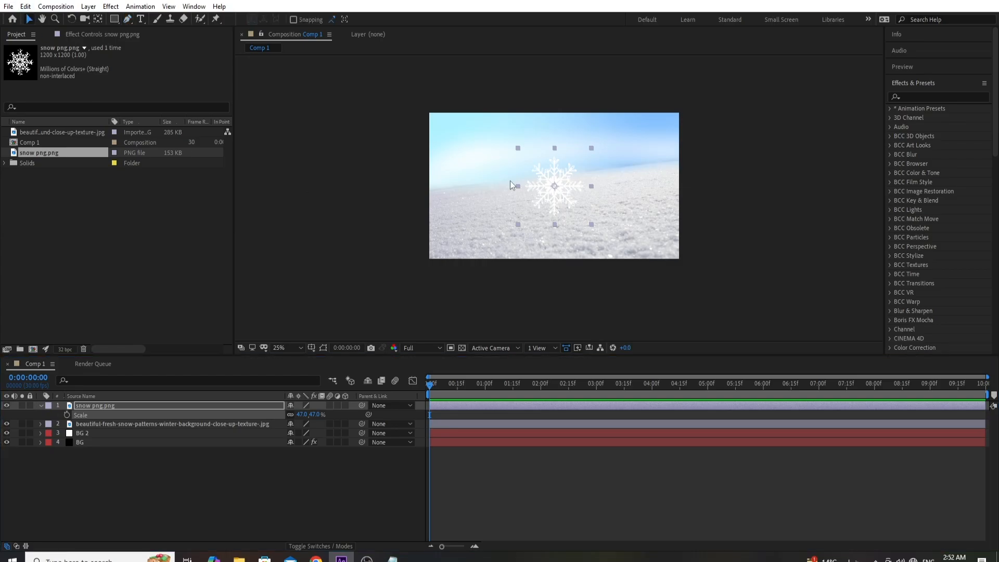
{"action": "left_click_drag", "start_coordinate": [565, 203], "coordinate": [556, 195]}
{"action": "left_click_drag", "start_coordinate": [553, 188], "coordinate": [552, 184]}
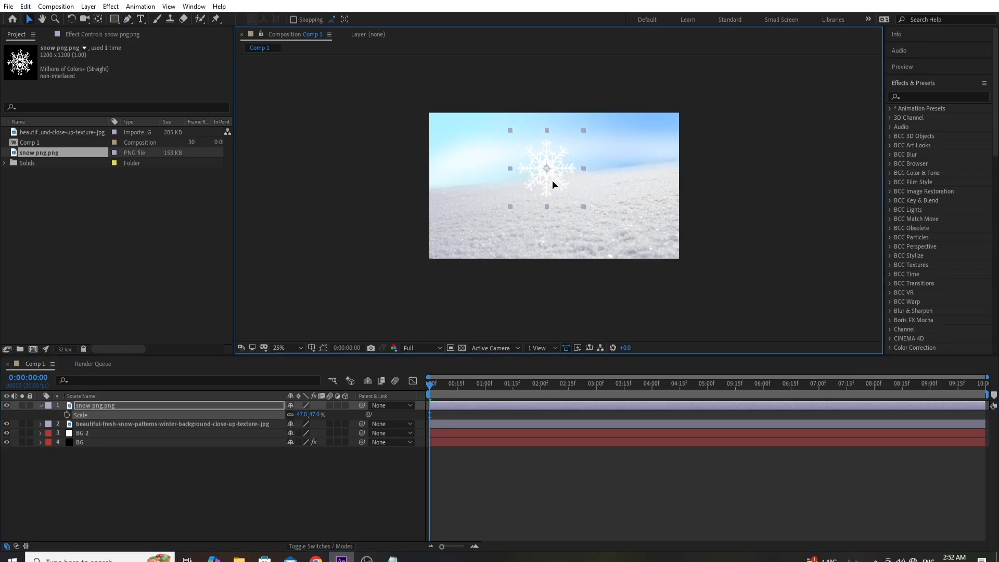
- Make the snowflake a 3D layer and apply the 4-Color Gradient effect to it
{"action": "left_click", "coordinate": [345, 406]}
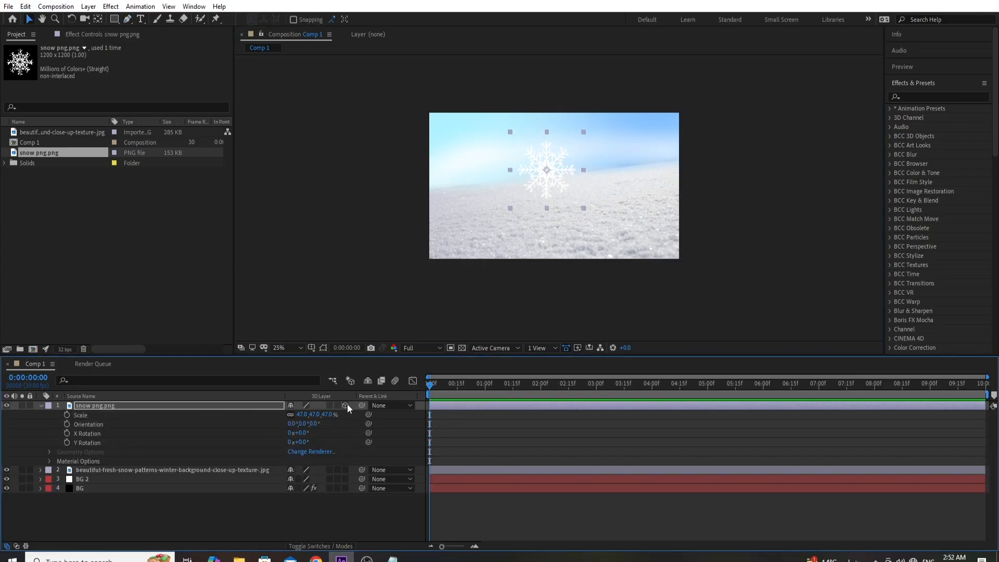
{"action": "left_click", "coordinate": [196, 407]}
{"action": "left_click", "coordinate": [112, 7]}
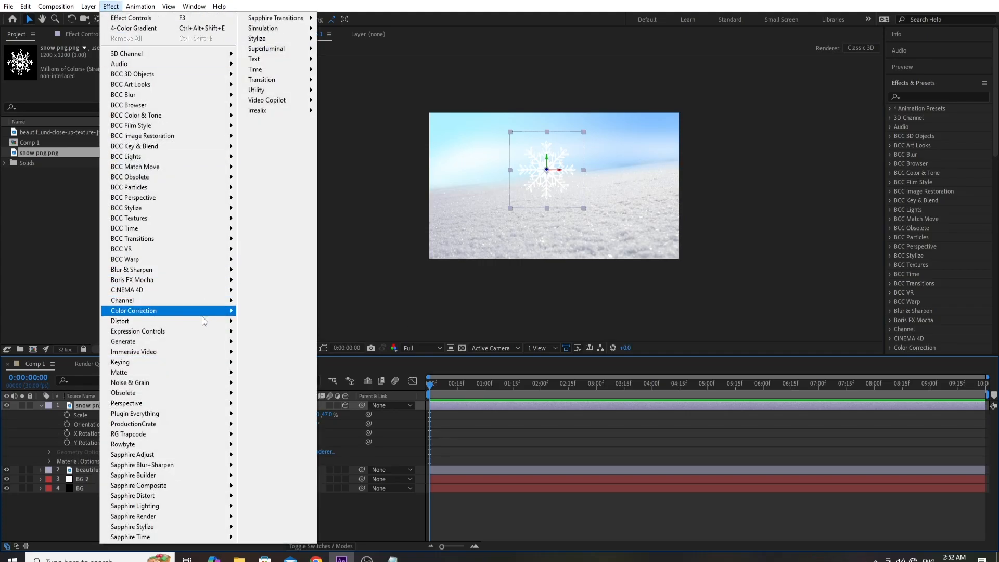
{"action": "mouse_move", "coordinate": [204, 343]}
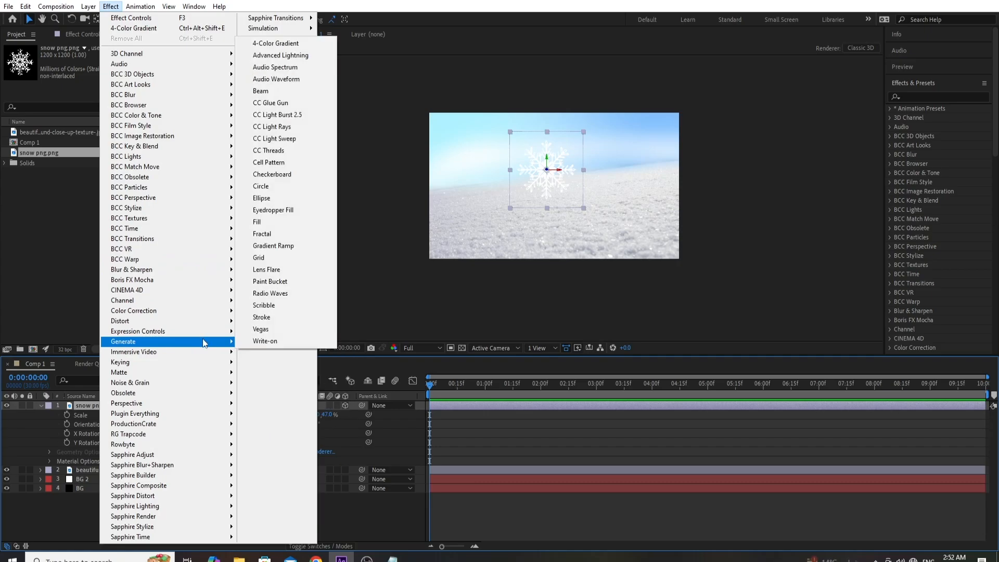
{"action": "left_click", "coordinate": [291, 42]}
{"action": "key", "text": "period"}
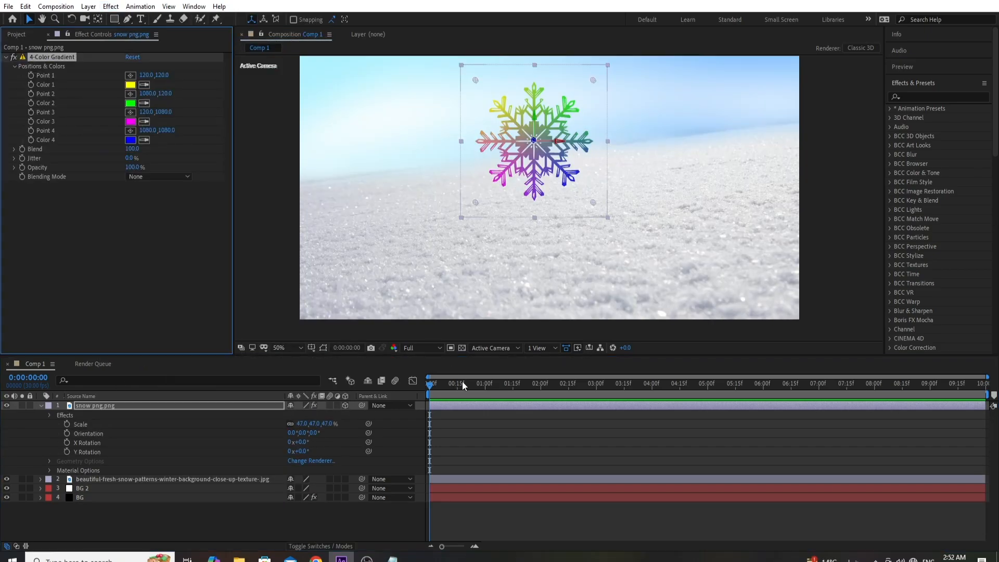
- Copy the hex code B6E1FF from the Notepad colour list and set the snowflake gradient's Color 1 to it
{"action": "left_click", "coordinate": [130, 84]}
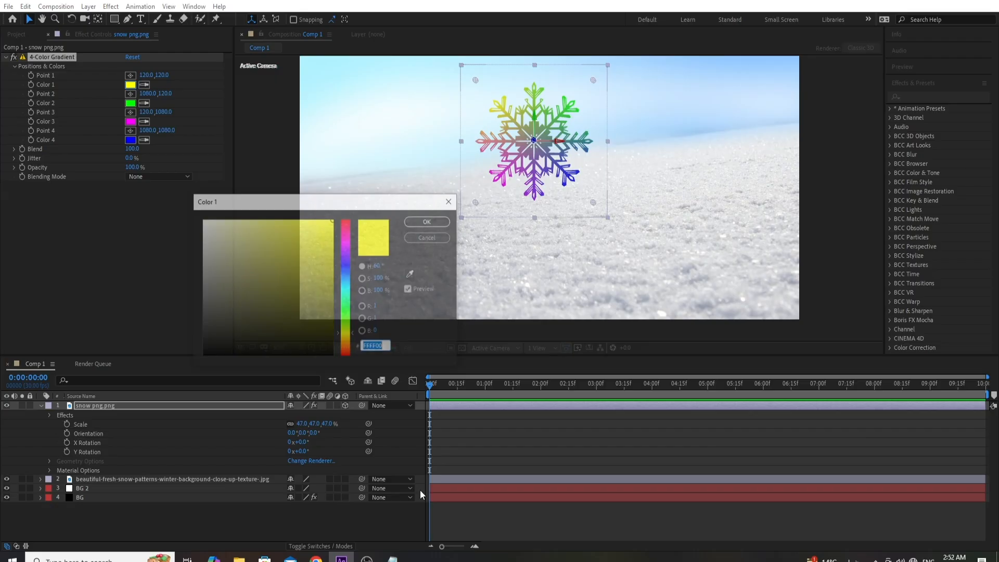
{"action": "left_click", "coordinate": [392, 559]}
{"action": "left_click_drag", "start_coordinate": [427, 96], "coordinate": [457, 92]}
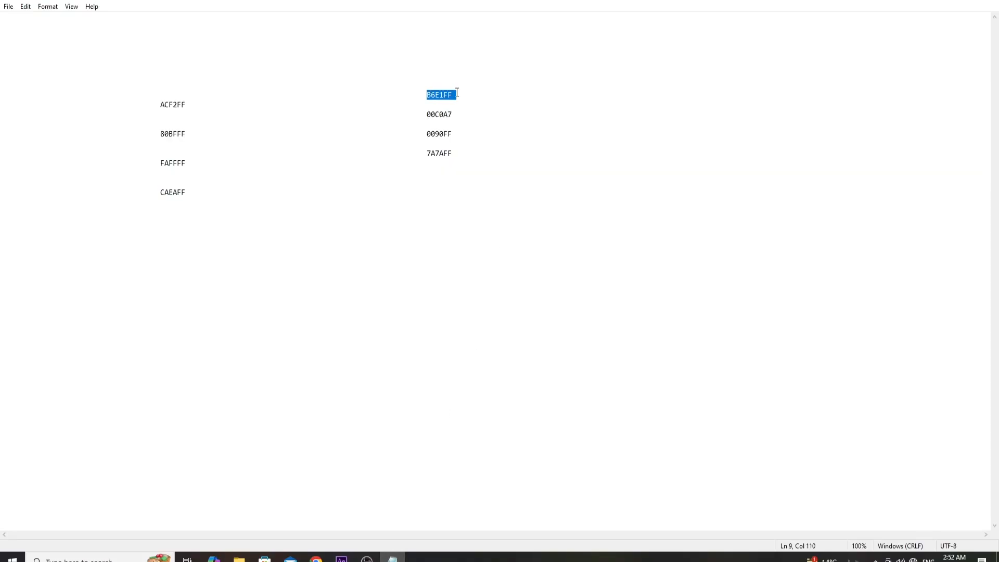
{"action": "right_click", "coordinate": [453, 94]}
{"action": "left_click", "coordinate": [470, 127]}
{"action": "key", "text": "alt+Tab"}
{"action": "left_click_drag", "start_coordinate": [388, 347], "coordinate": [347, 347]}
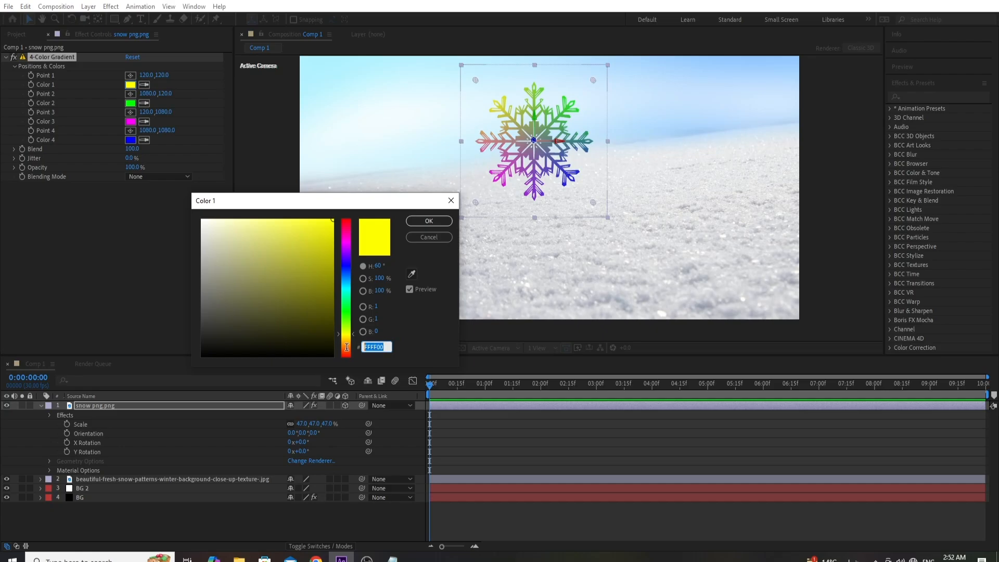
{"action": "right_click", "coordinate": [385, 347]}
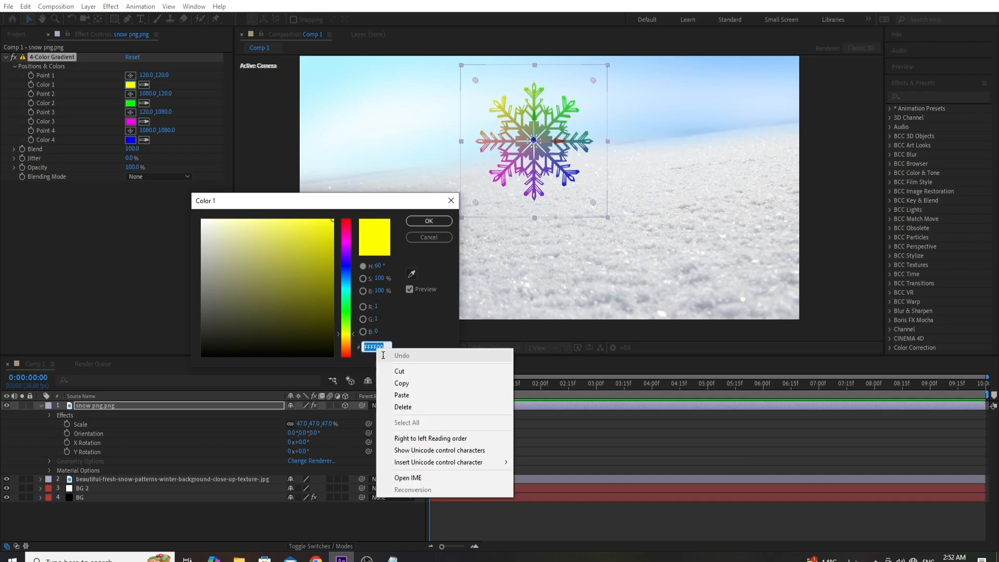
{"action": "left_click", "coordinate": [401, 394]}
{"action": "key", "text": "Return"}
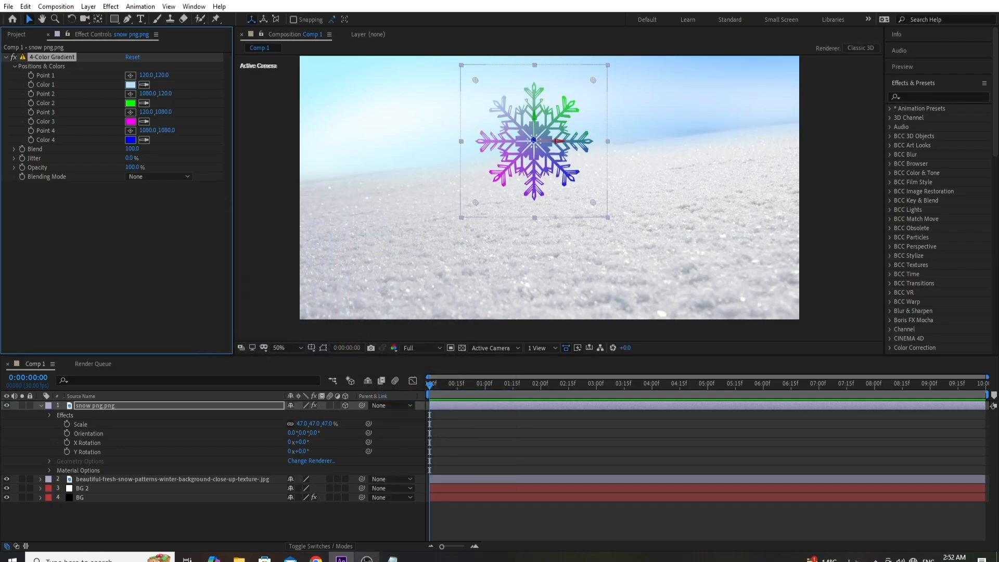
- Copy the hex code 00C0A7 from the Notepad list and set the snowflake gradient's Color 2 to it
{"action": "left_click", "coordinate": [392, 557]}
{"action": "left_click_drag", "start_coordinate": [426, 114], "coordinate": [457, 115]}
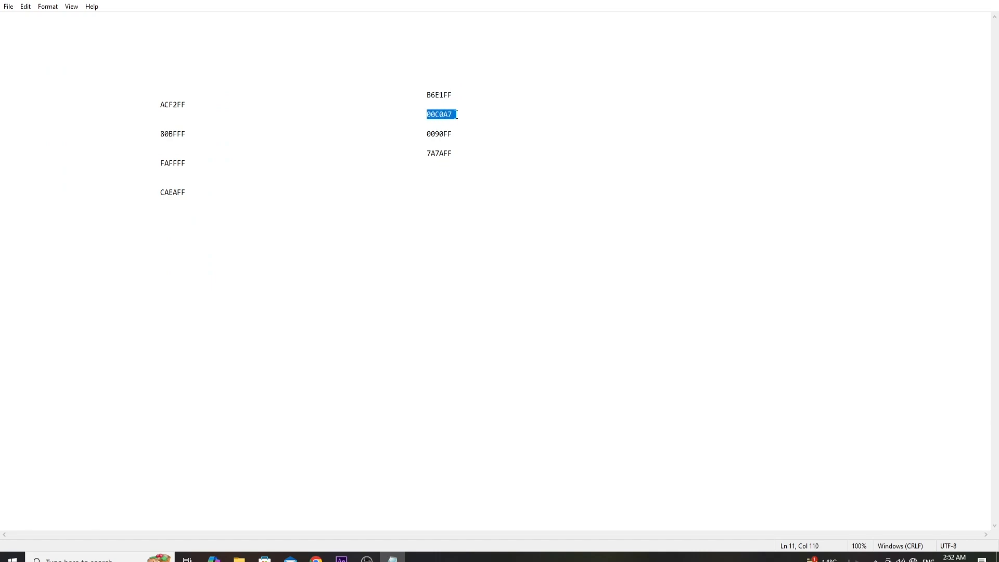
{"action": "right_click", "coordinate": [448, 115]}
{"action": "left_click", "coordinate": [478, 150]}
{"action": "left_click", "coordinate": [341, 557]}
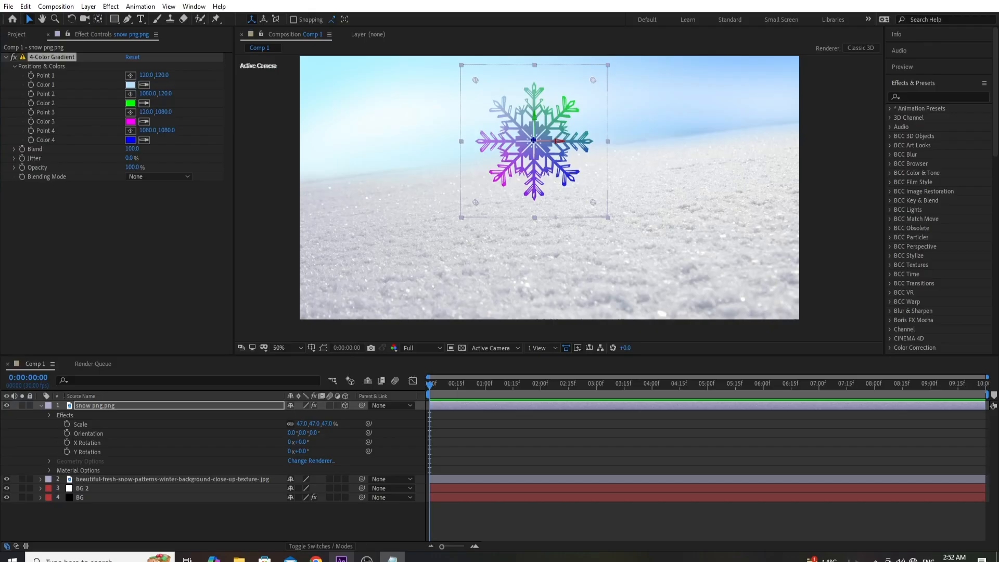
{"action": "left_click", "coordinate": [131, 104]}
{"action": "right_click", "coordinate": [377, 347]}
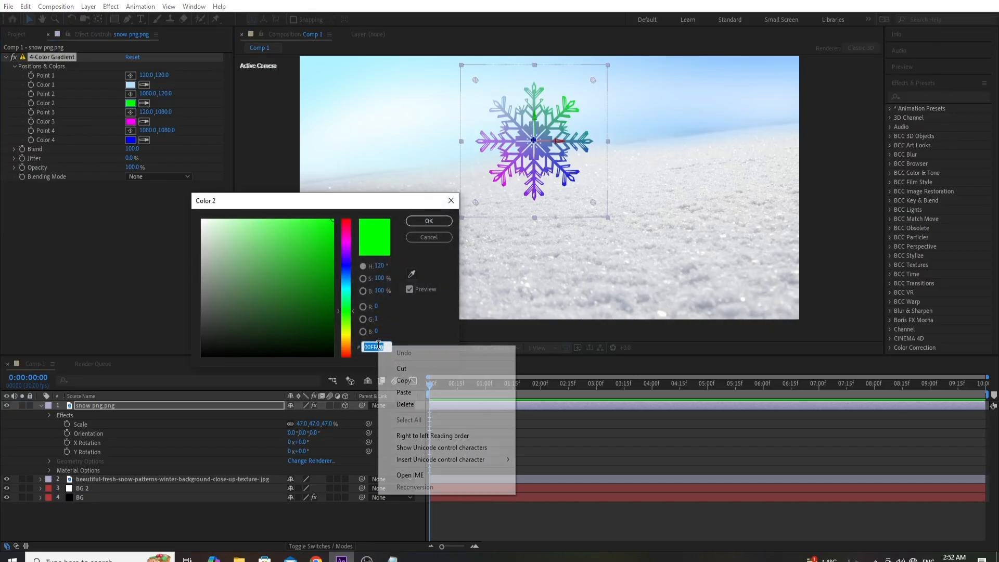
{"action": "left_click", "coordinate": [409, 391]}
{"action": "left_click", "coordinate": [419, 223]}
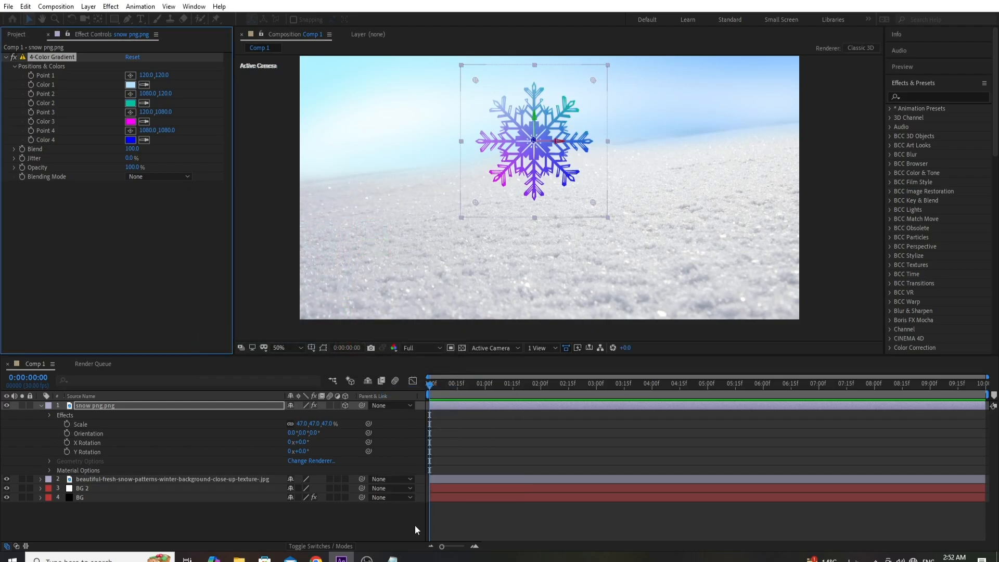
- Copy the hex code 0090FF from the Notepad list and set the snowflake gradient's Color 3 to it
{"action": "left_click", "coordinate": [392, 558]}
{"action": "double_click", "coordinate": [440, 133]}
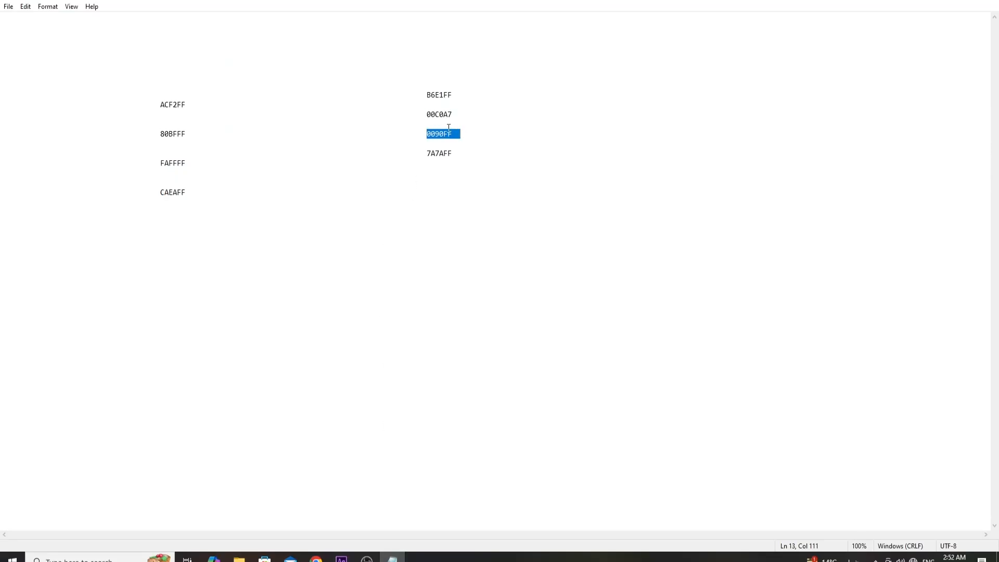
{"action": "right_click", "coordinate": [445, 132]}
{"action": "left_click", "coordinate": [469, 165]}
{"action": "left_click", "coordinate": [341, 558]}
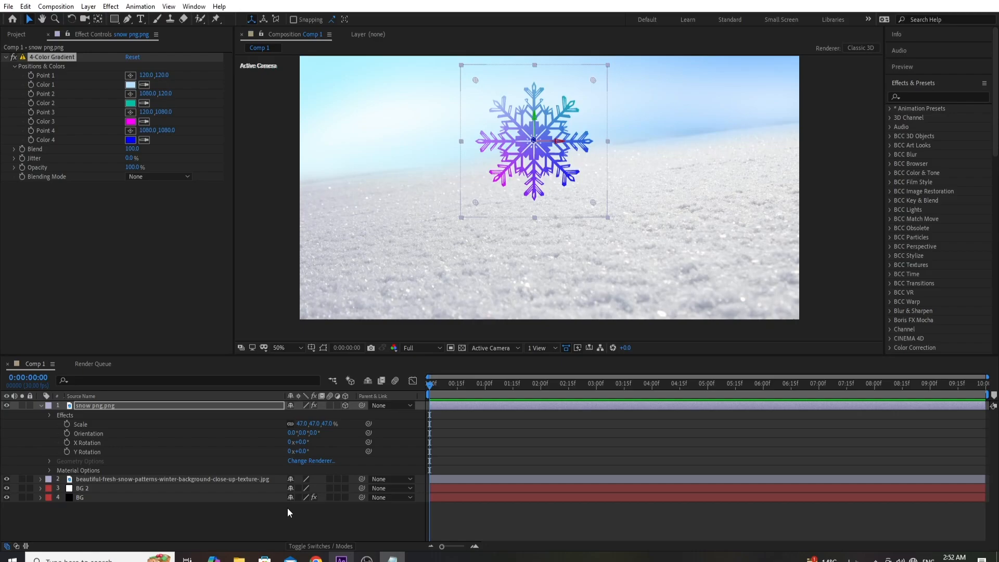
{"action": "left_click", "coordinate": [130, 121]}
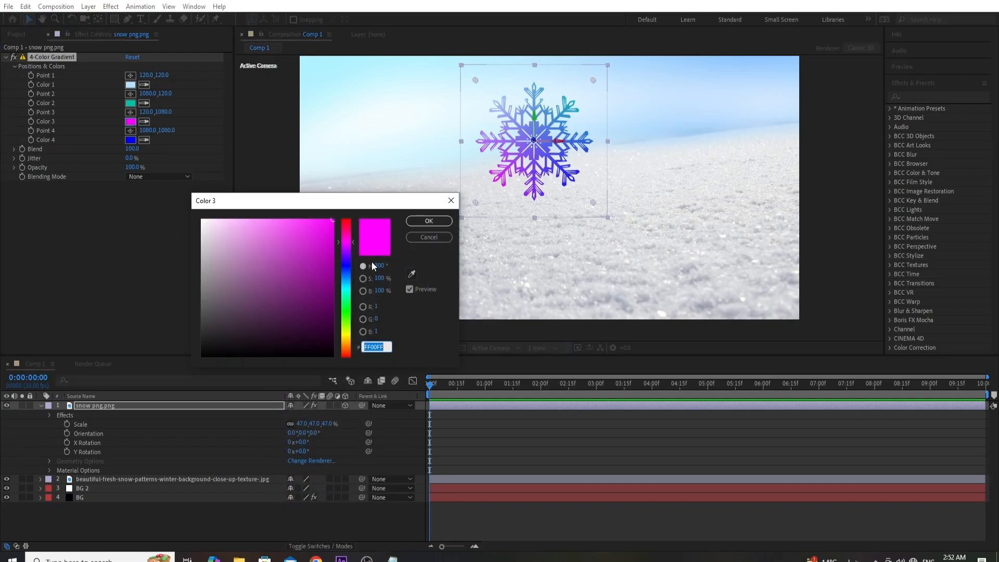
{"action": "right_click", "coordinate": [382, 344]}
{"action": "left_click", "coordinate": [400, 393]}
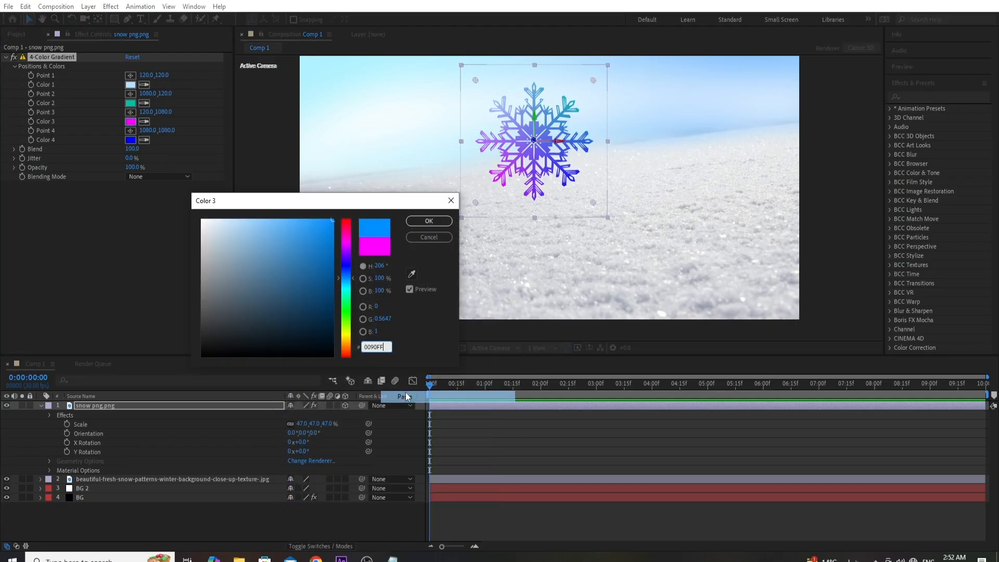
{"action": "left_click", "coordinate": [426, 222]}
- Copy the hex code 7A7AFF from the Notepad list, set the snowflake gradient's Color 4 to it, and deselect the layer
{"action": "left_click", "coordinate": [394, 557]}
{"action": "right_click", "coordinate": [393, 558]}
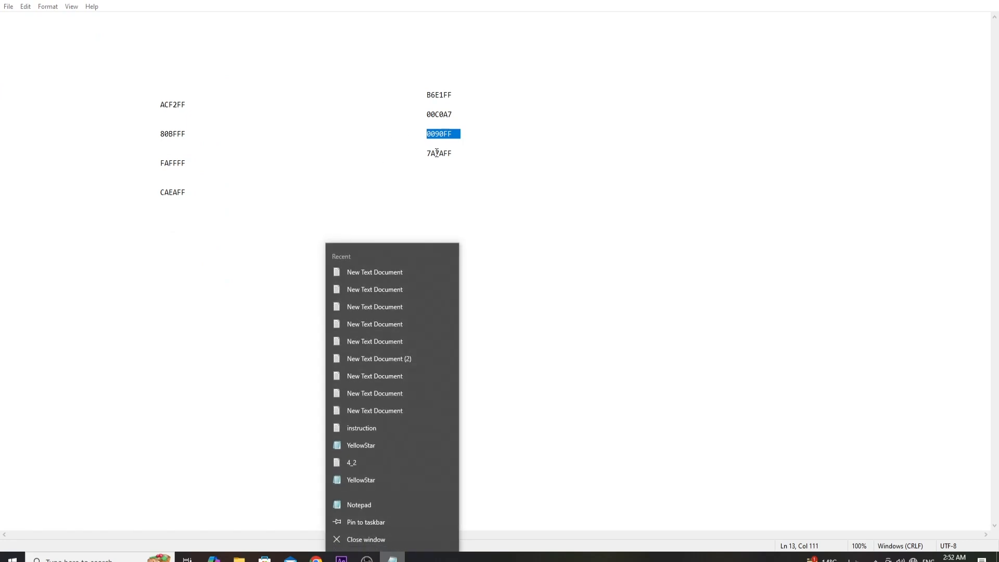
{"action": "left_click", "coordinate": [427, 153]}
{"action": "double_click", "coordinate": [426, 153]}
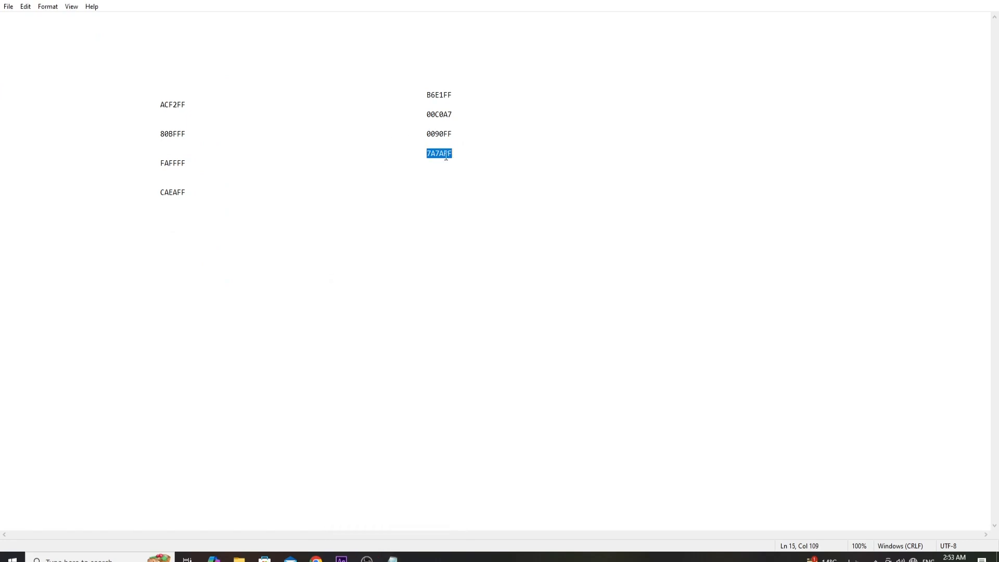
{"action": "right_click", "coordinate": [444, 155]}
{"action": "left_click", "coordinate": [468, 191]}
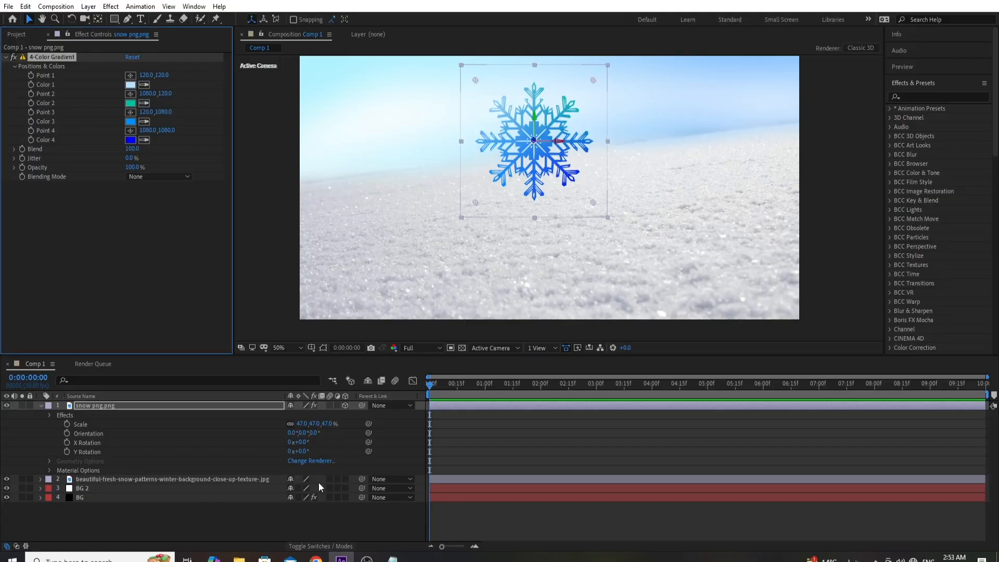
{"action": "left_click", "coordinate": [342, 557]}
{"action": "left_click", "coordinate": [130, 139]}
{"action": "right_click", "coordinate": [375, 346]}
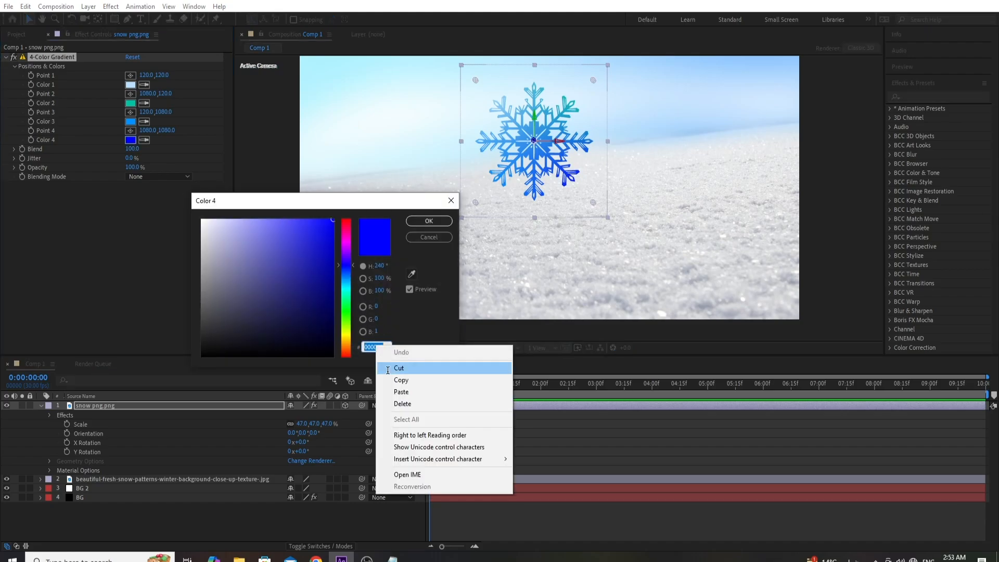
{"action": "left_click", "coordinate": [401, 390]}
{"action": "left_click", "coordinate": [414, 223]}
{"action": "scroll", "coordinate": [544, 200], "scroll_direction": "down", "scroll_amount": 1}
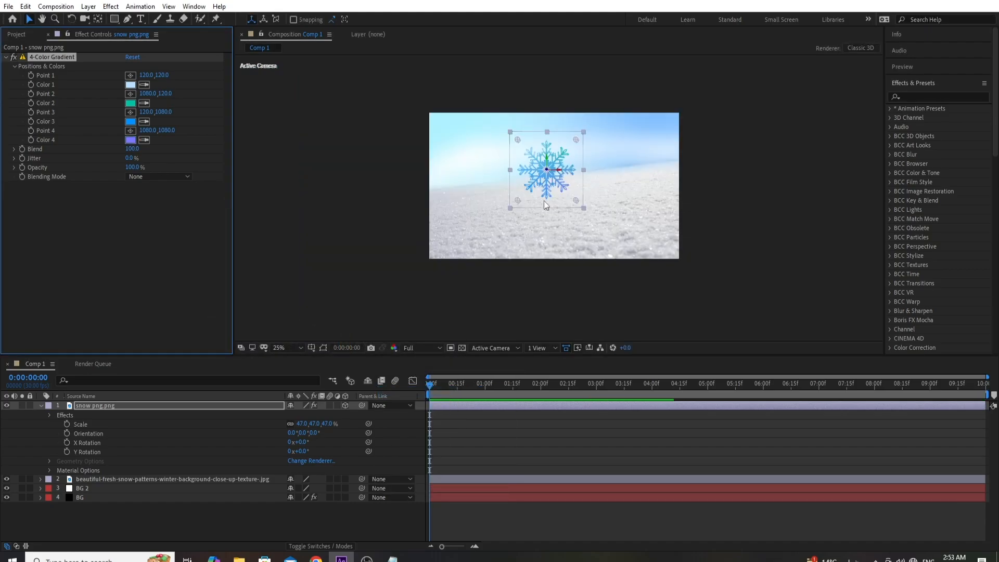
{"action": "left_click", "coordinate": [369, 252]}
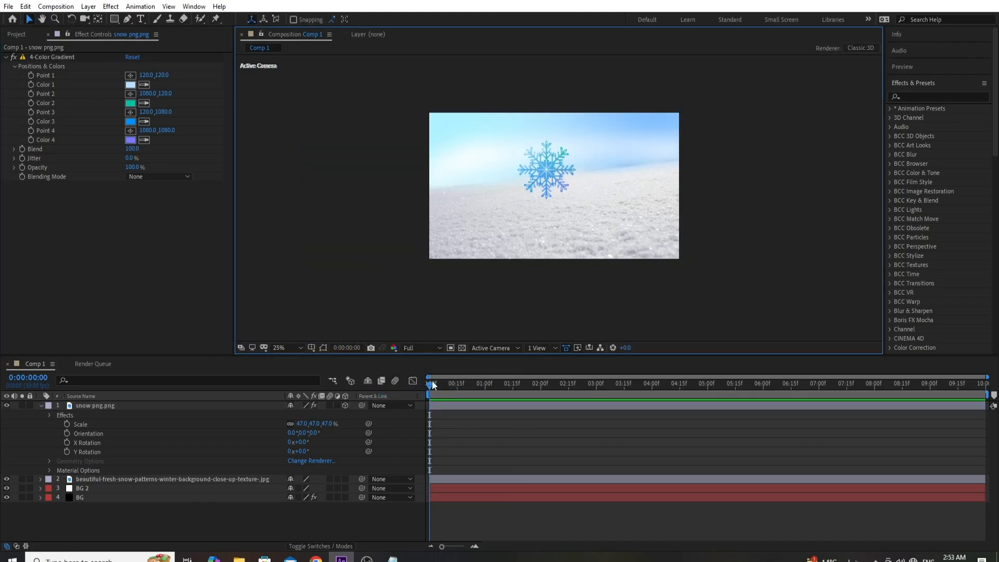
{"action": "left_click", "coordinate": [409, 389]}
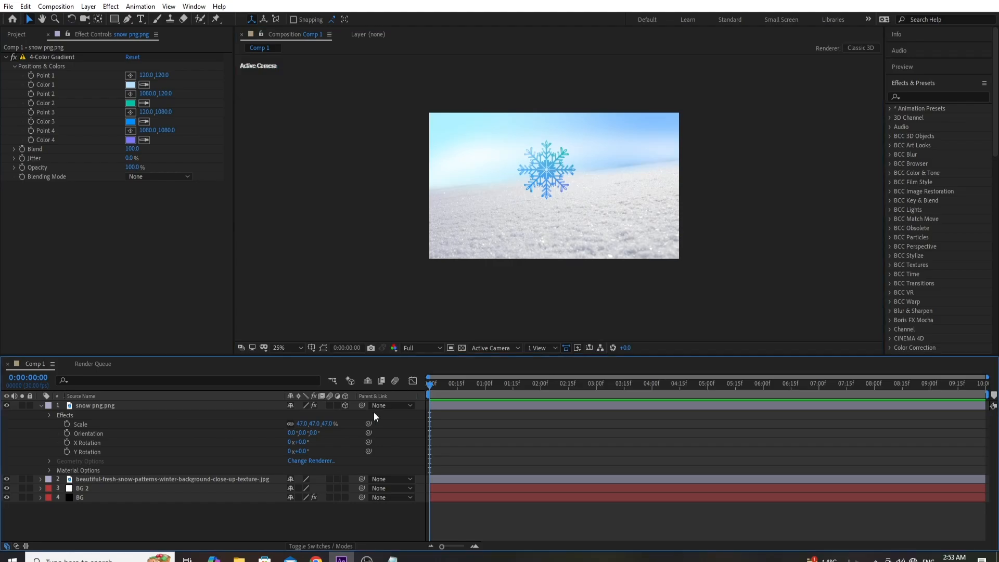
{"action": "left_click", "coordinate": [67, 442]}
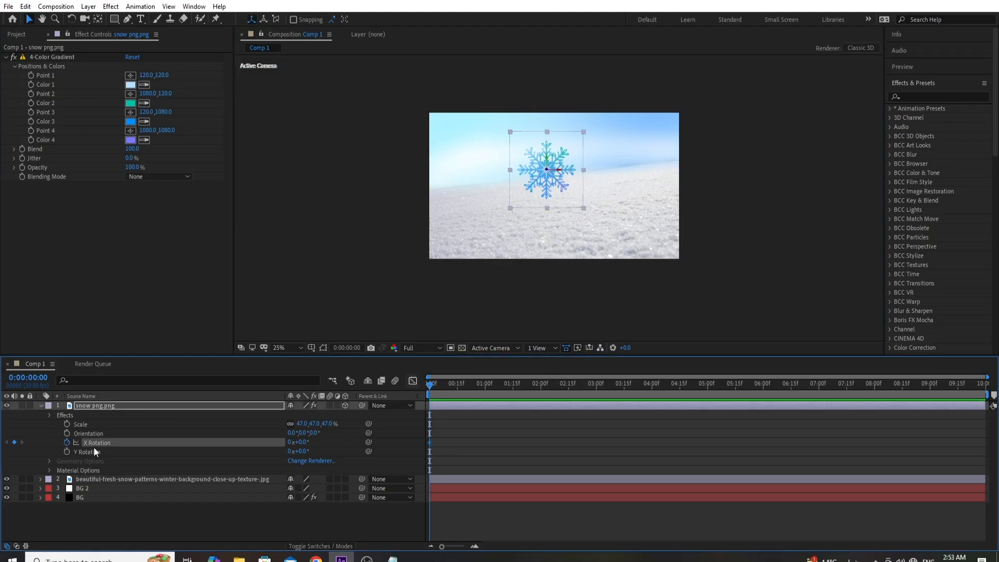
{"action": "key", "text": "End"}
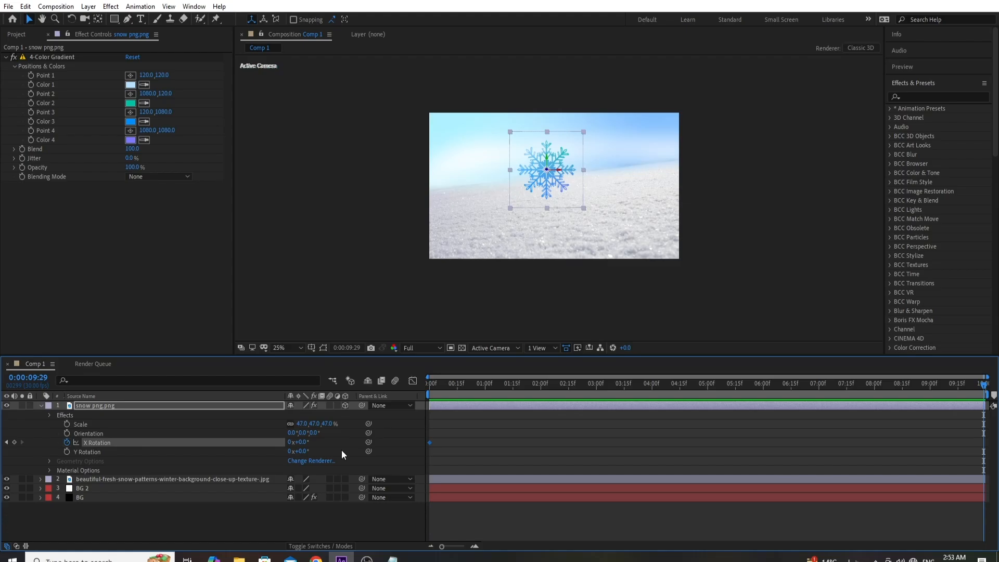
{"action": "left_click", "coordinate": [289, 442]}
{"action": "left_click_drag", "start_coordinate": [433, 386], "coordinate": [395, 393]}
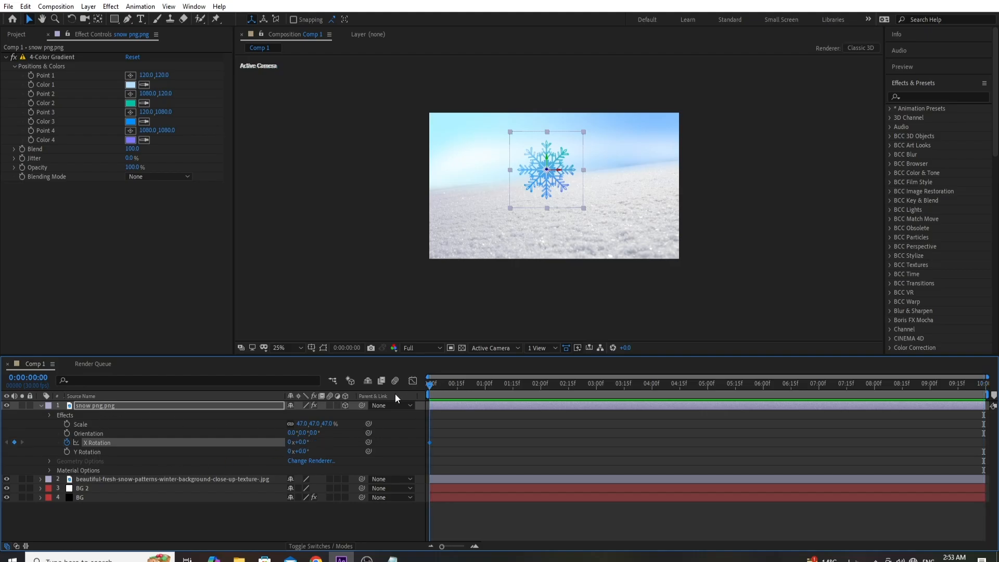
{"action": "left_click", "coordinate": [66, 442]}
- Keyframe the snowflake's Y Rotation from 0 at the first frame to 1 full revolution at the last frame, and scrub through the animation
{"action": "left_click", "coordinate": [67, 451]}
{"action": "left_click", "coordinate": [464, 385]}
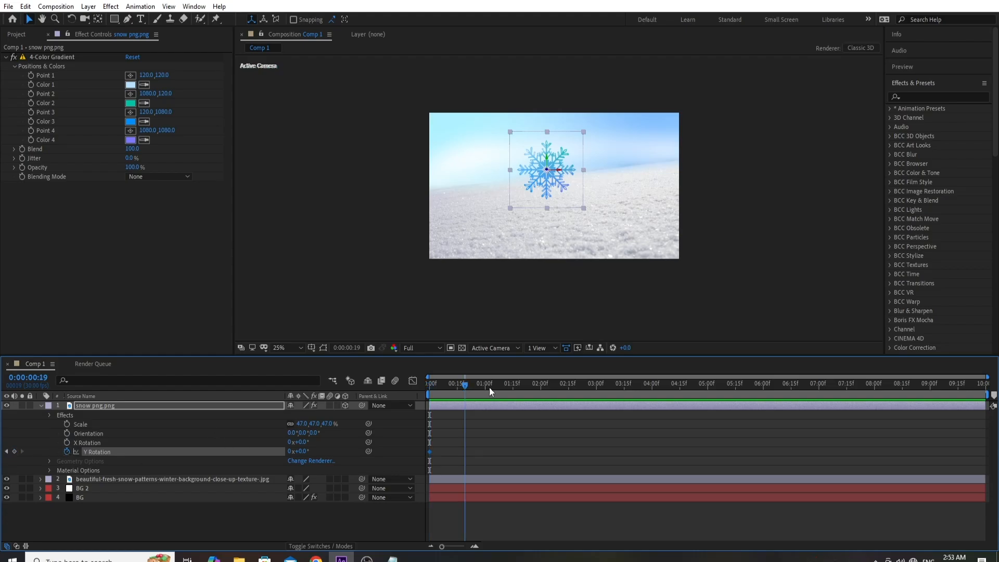
{"action": "key", "text": "End"}
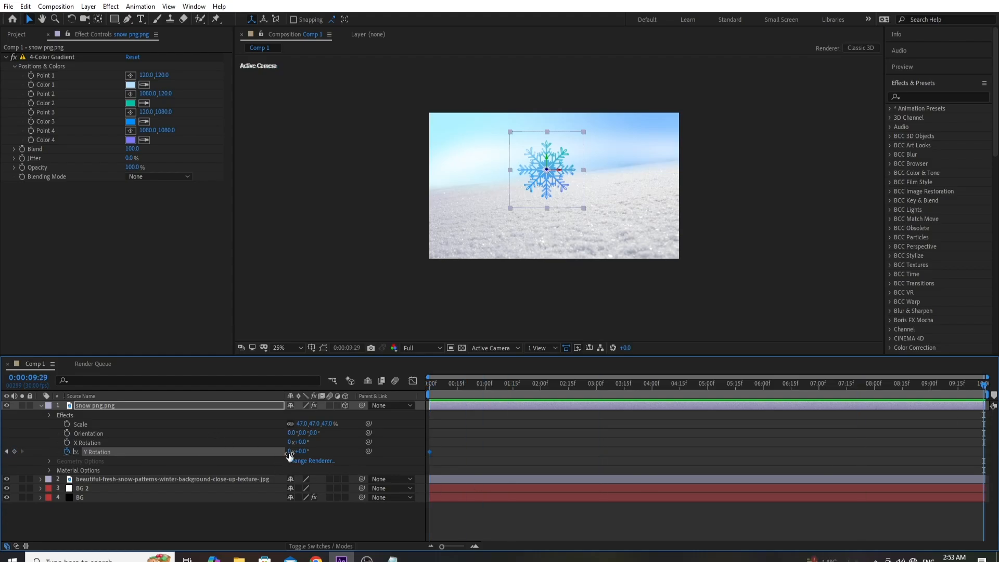
{"action": "left_click", "coordinate": [288, 451]}
{"action": "type", "text": "1"}
{"action": "key", "text": "Return"}
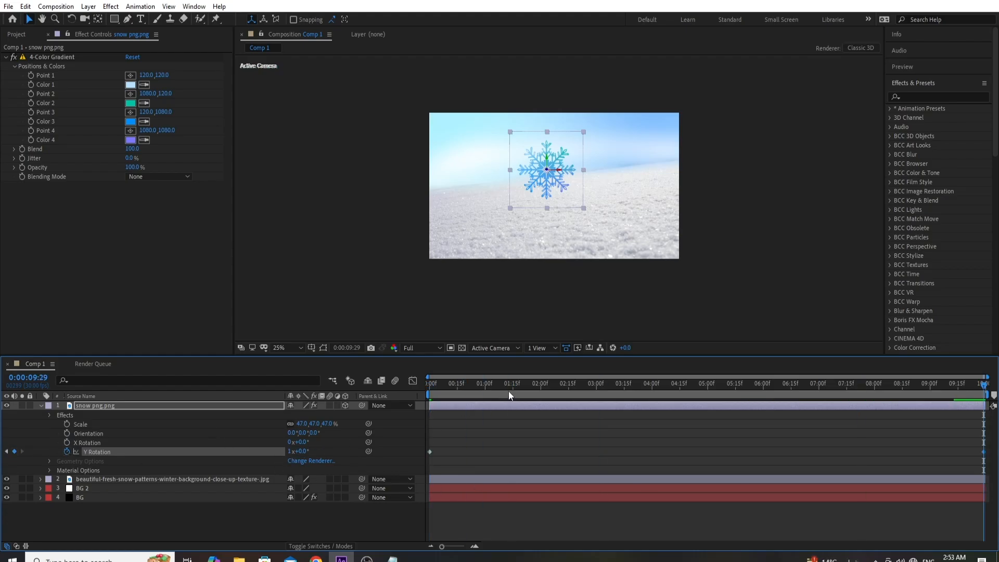
{"action": "left_click_drag", "start_coordinate": [507, 389], "coordinate": [453, 389]}
{"action": "key", "text": "End"}
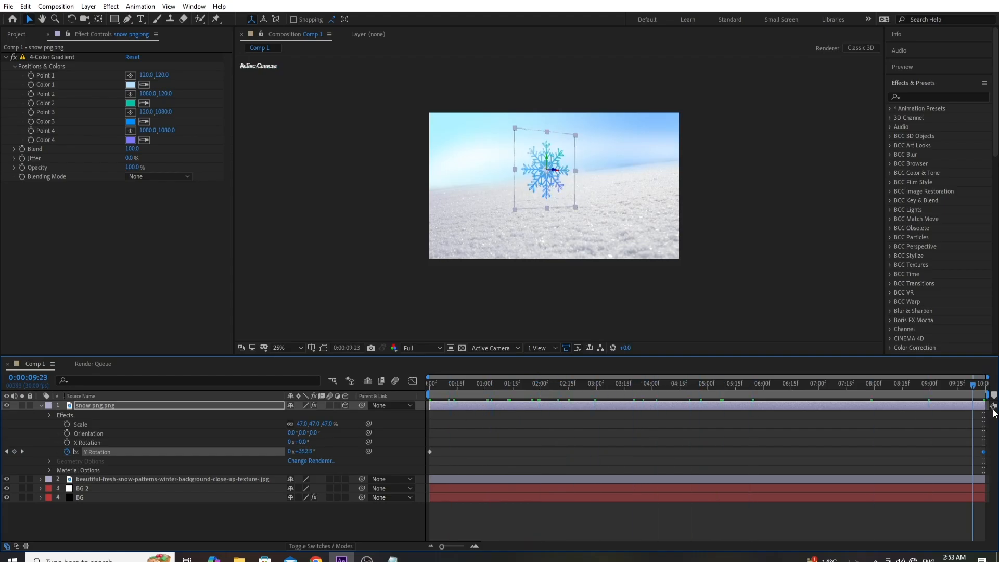
- Collapse the snowflake layer's properties, return to the first frame and select the snow png layer
{"action": "left_click", "coordinate": [42, 406]}
{"action": "left_click", "coordinate": [123, 476]}
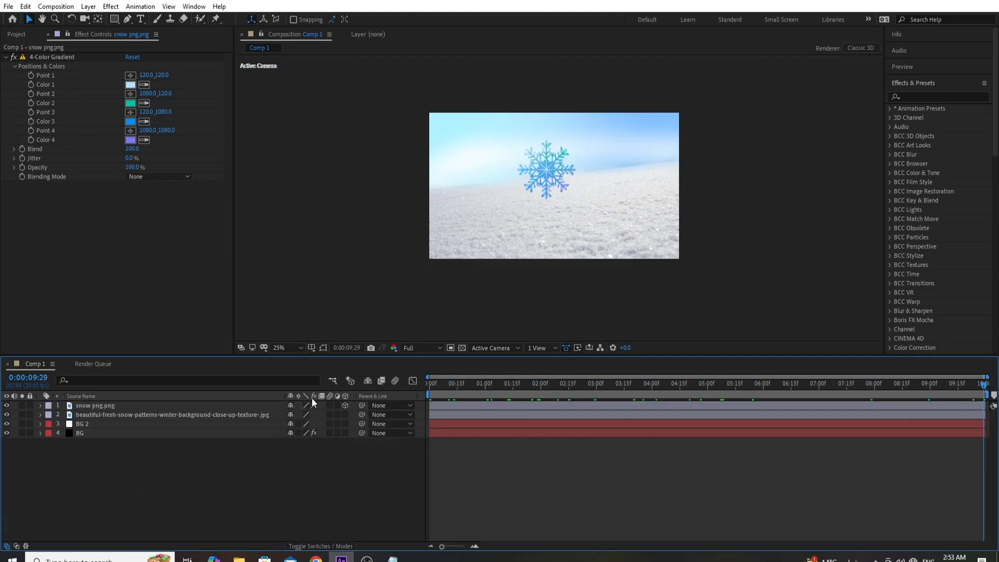
{"action": "left_click_drag", "start_coordinate": [442, 394], "coordinate": [393, 404]}
{"action": "left_click", "coordinate": [115, 401]}
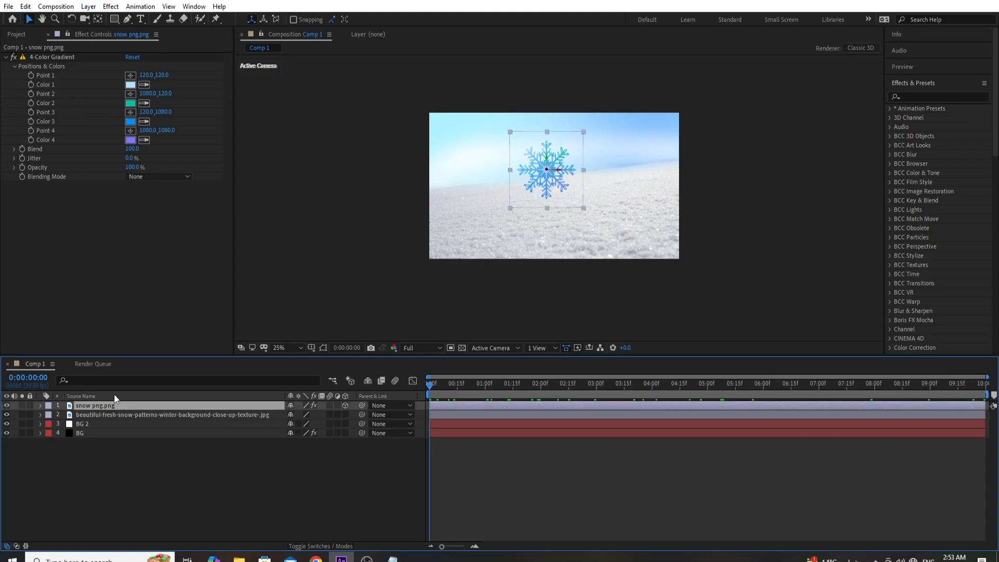
- Create a white 1920 x 1080 solid layer named Snow and hide it
{"action": "left_click", "coordinate": [88, 7]}
{"action": "mouse_move", "coordinate": [156, 19]}
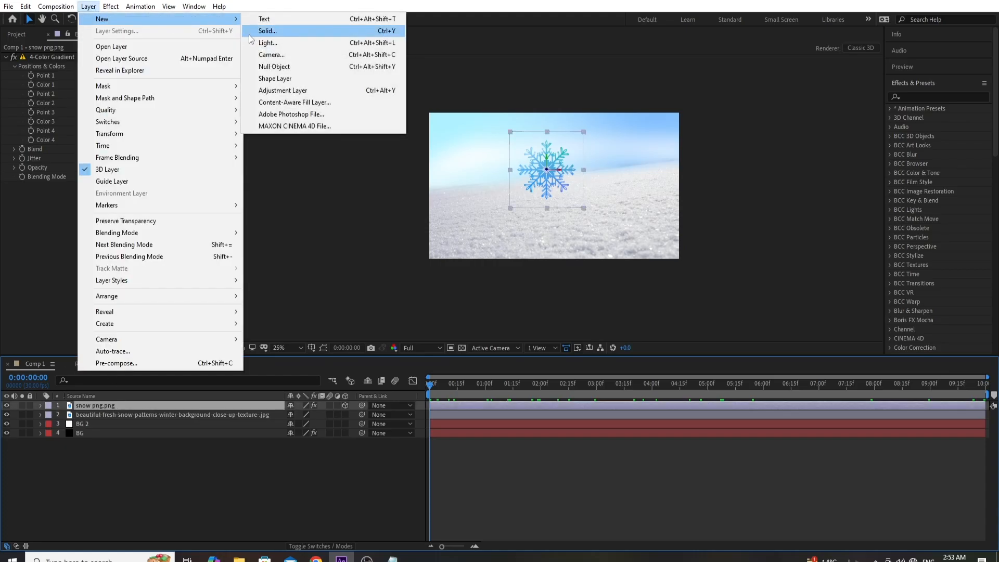
{"action": "left_click", "coordinate": [250, 33]}
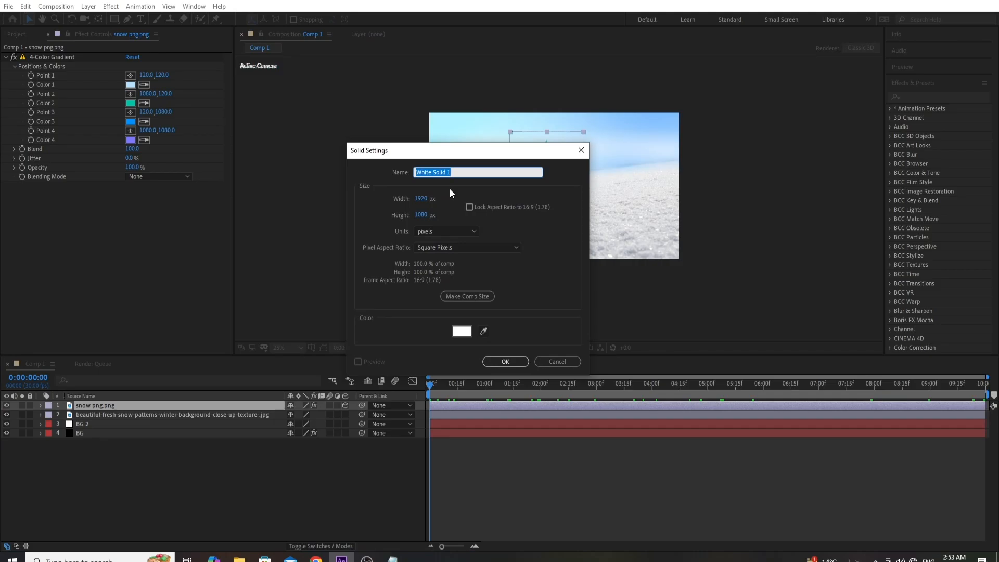
{"action": "type", "text": "Pa"}
{"action": "type", "text": "ow"}
{"action": "key", "text": "Return"}
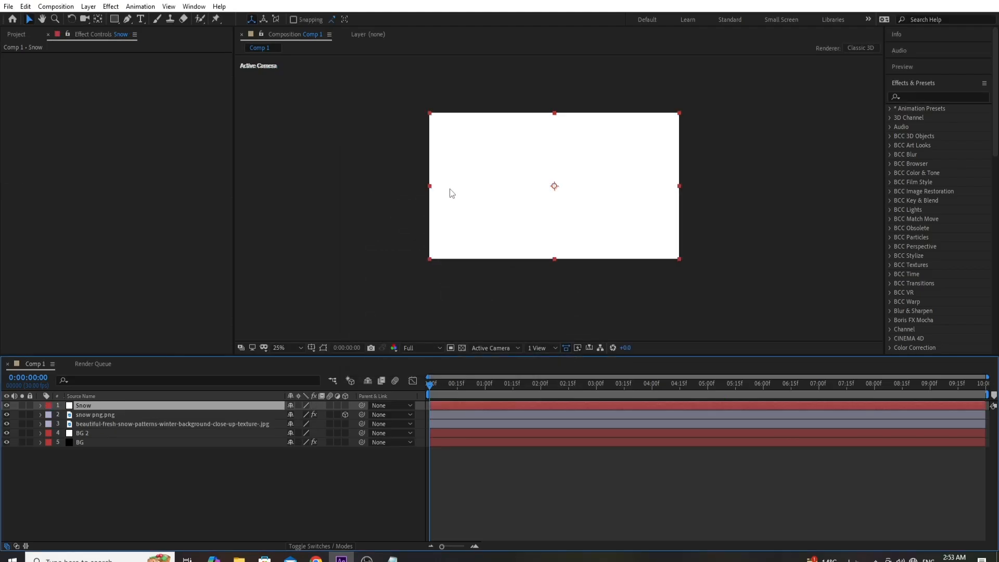
{"action": "left_click", "coordinate": [7, 405]}
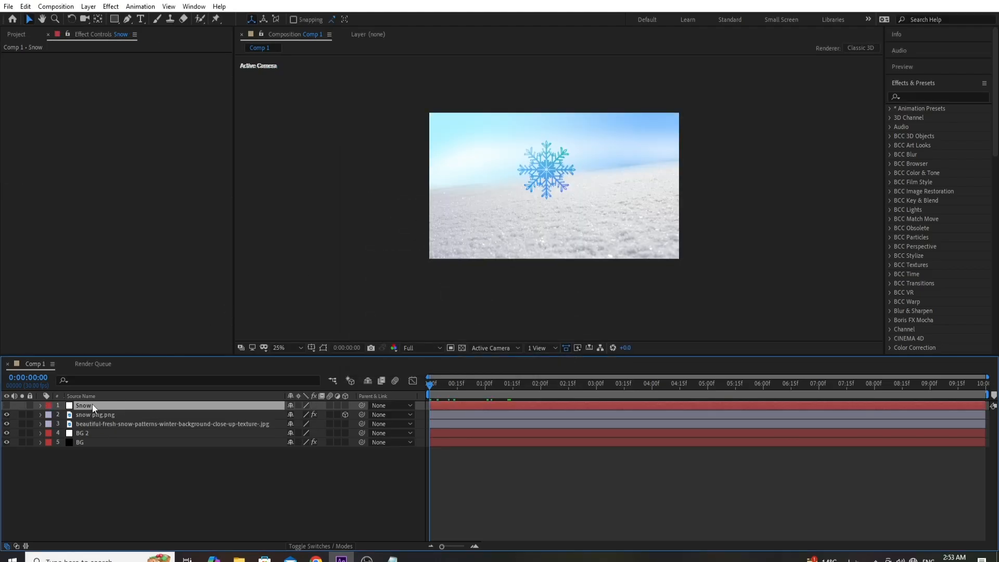
- Search the effects for "partic" and apply CC Particle World to the Snow layer
{"action": "left_click", "coordinate": [917, 99]}
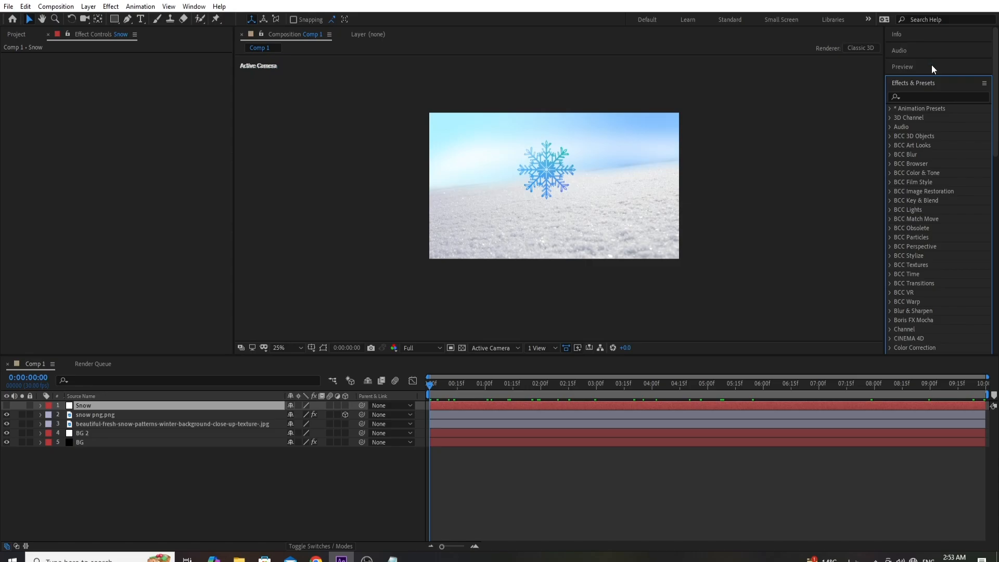
{"action": "double_click", "coordinate": [926, 86]}
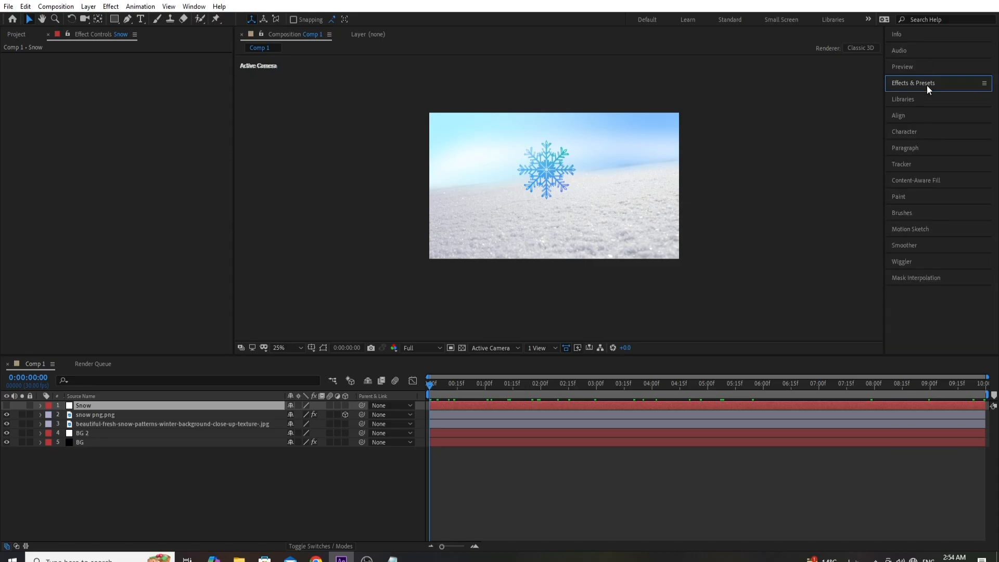
{"action": "left_click", "coordinate": [12, 83]}
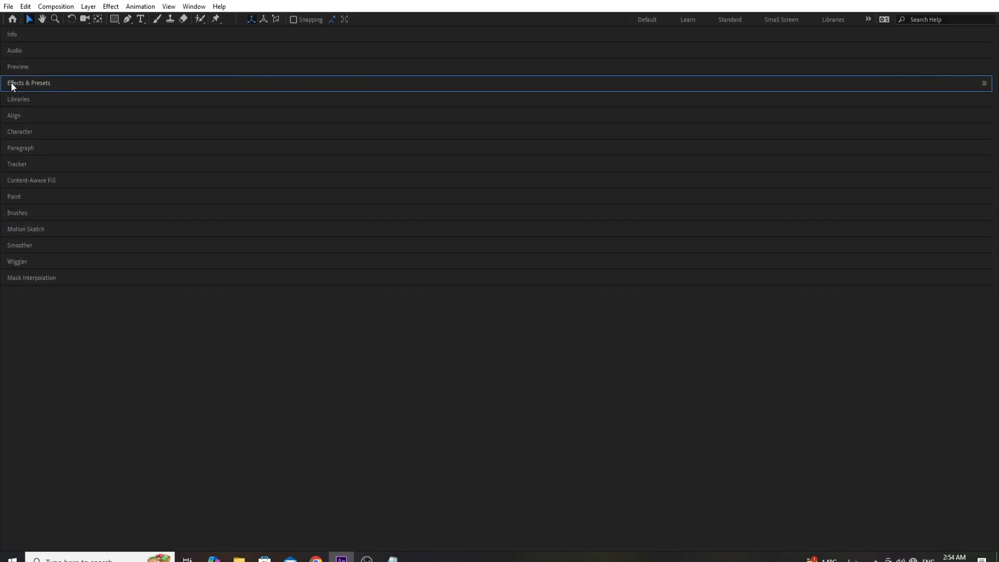
{"action": "left_click", "coordinate": [33, 81]}
{"action": "left_click", "coordinate": [33, 95]}
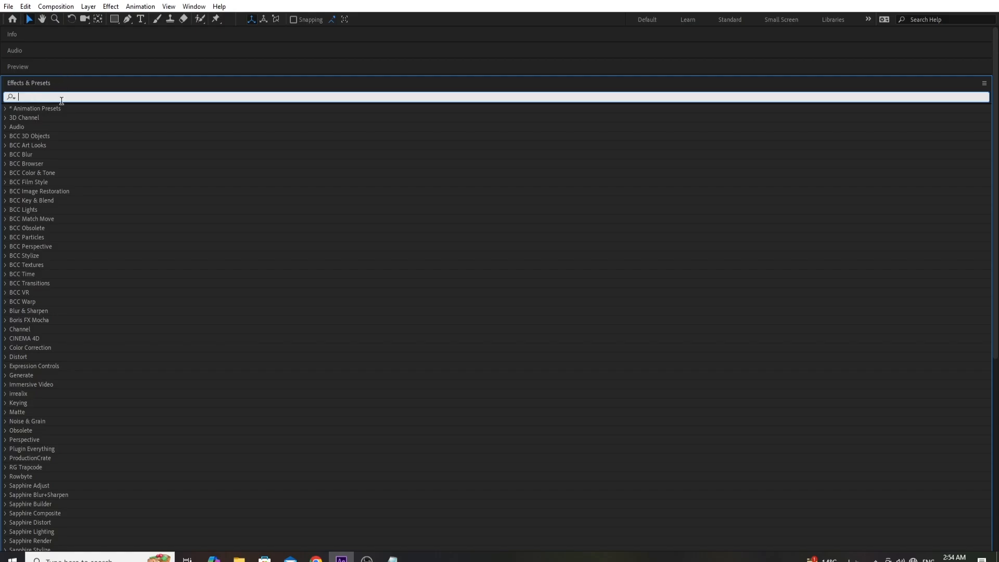
{"action": "type", "text": "p"}
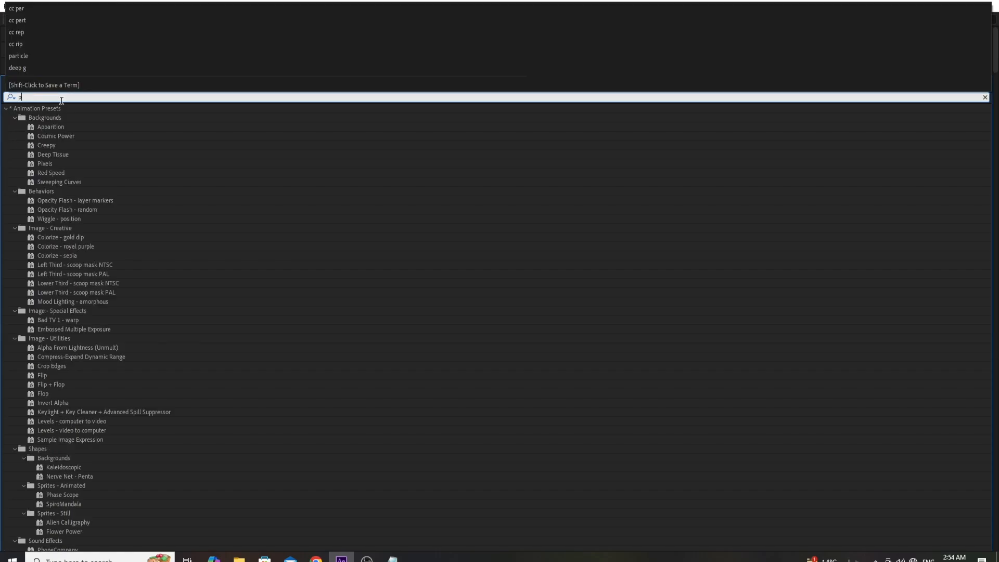
{"action": "type", "text": "artic"}
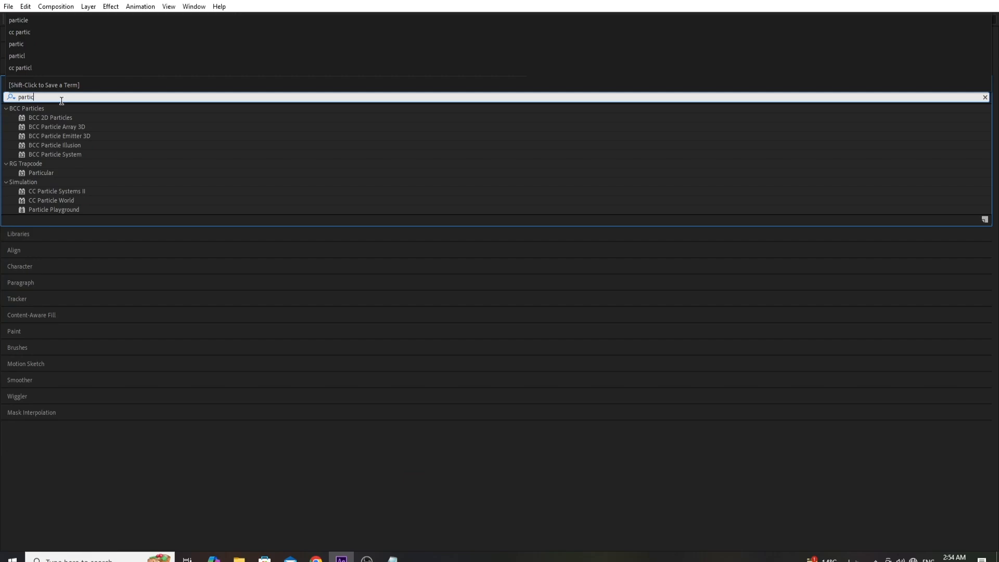
{"action": "left_click", "coordinate": [58, 198]}
{"action": "double_click", "coordinate": [66, 202]}
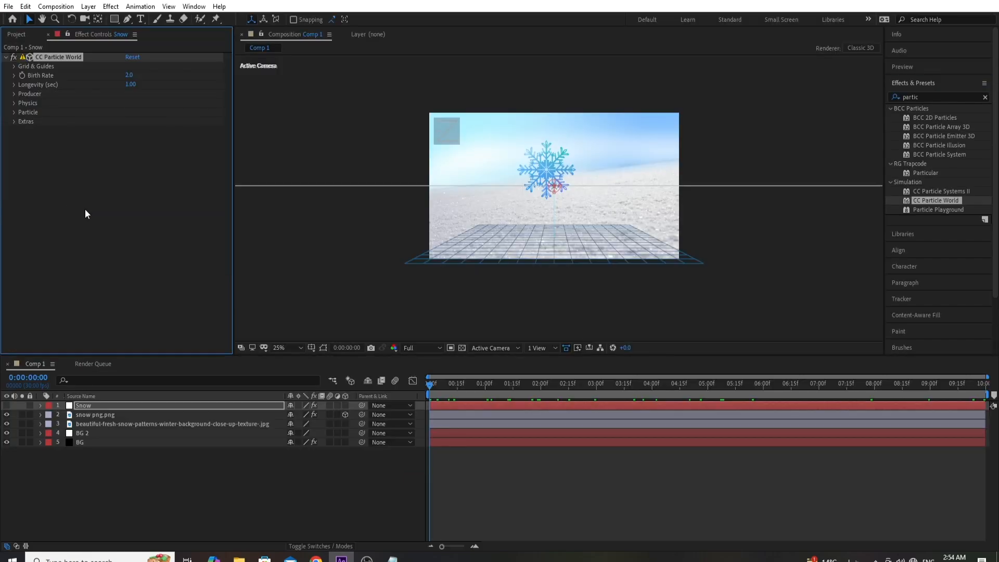
- Make the Snow layer visible, solo it, and move the current time to 0:00:04:01
{"action": "left_click_drag", "start_coordinate": [476, 387], "coordinate": [703, 398]}
{"action": "left_click", "coordinate": [6, 405]}
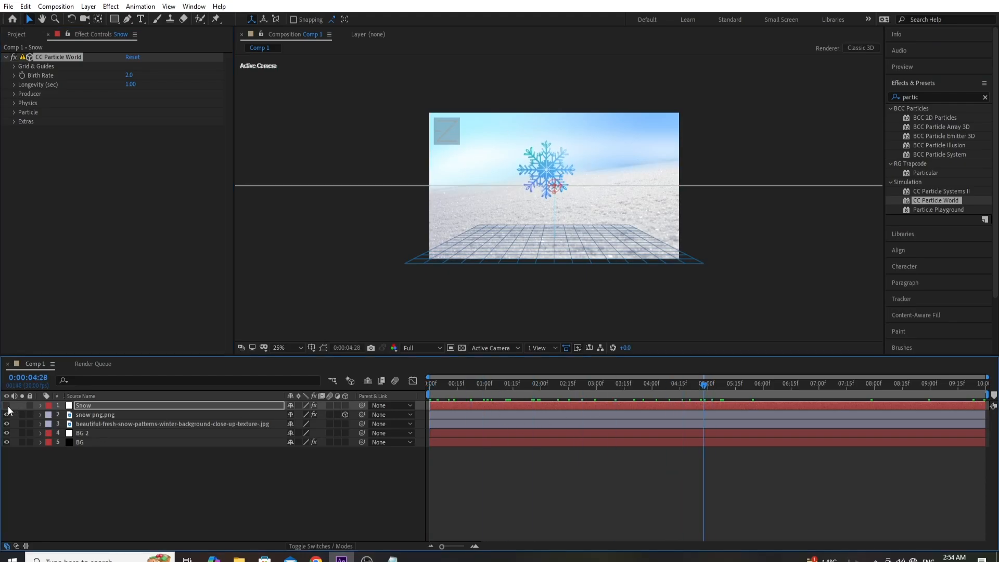
{"action": "left_click", "coordinate": [22, 406]}
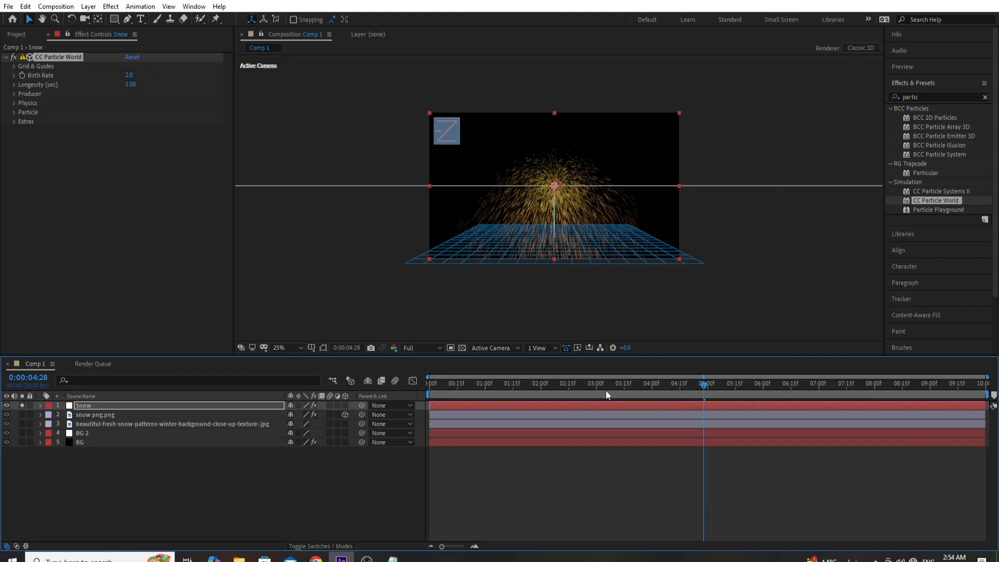
{"action": "left_click", "coordinate": [654, 390]}
- Turn off Position, Radius, Motion Path, Grid, Horizon and Axis Box in CC Particle World's Grid & Guides, and collapse the group
{"action": "left_click", "coordinate": [11, 66]}
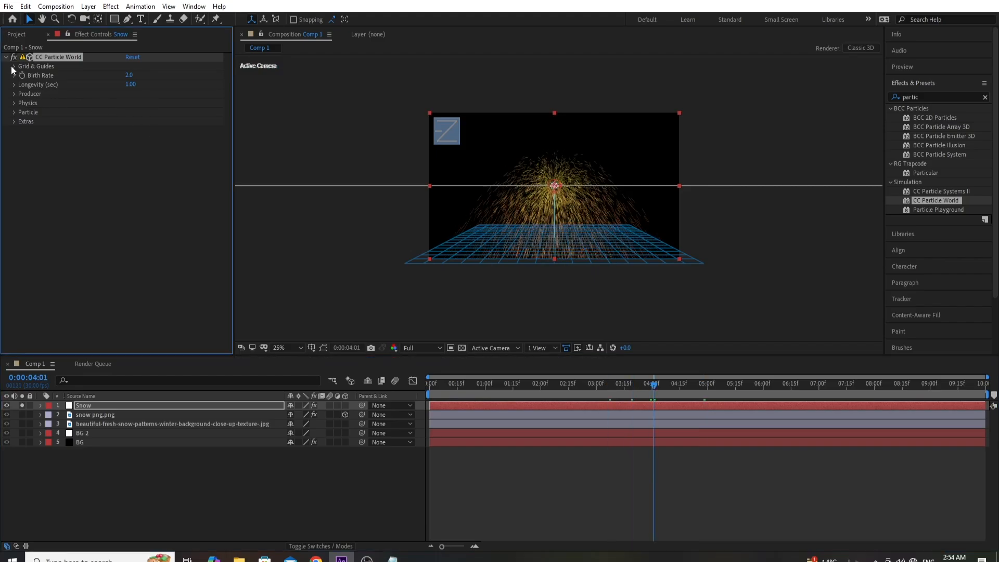
{"action": "left_click", "coordinate": [128, 75]}
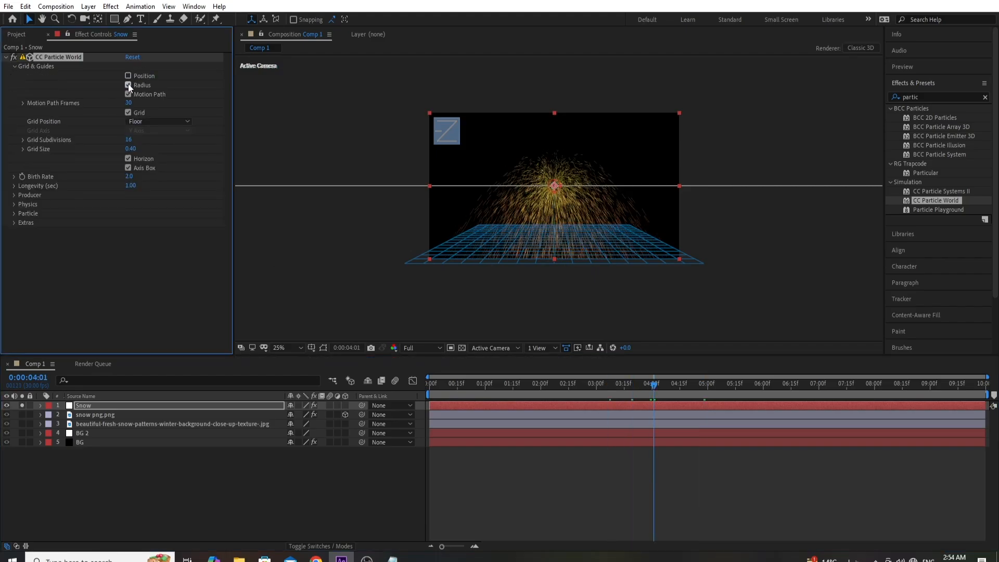
{"action": "left_click", "coordinate": [128, 94]}
{"action": "left_click", "coordinate": [128, 113]}
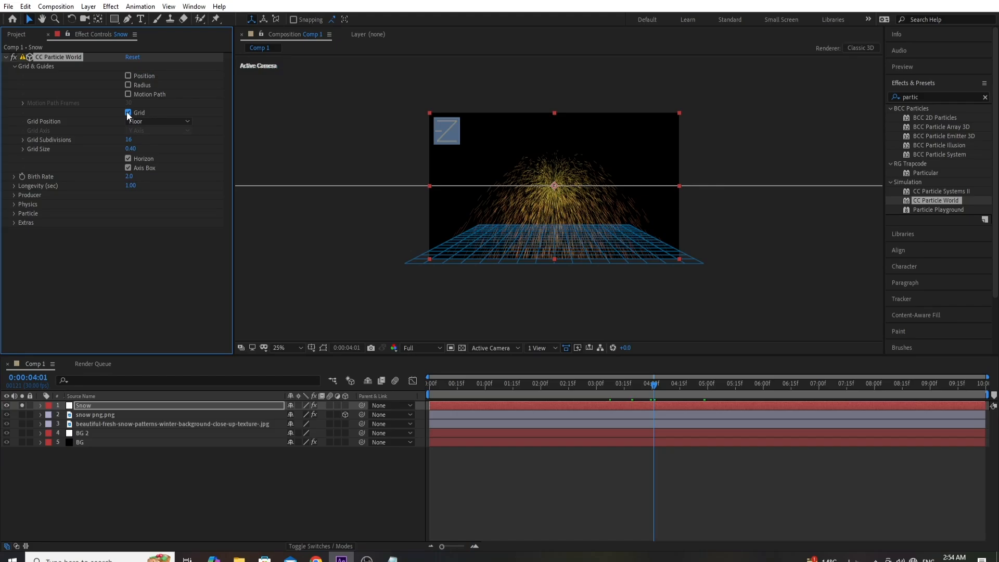
{"action": "left_click", "coordinate": [128, 159]}
{"action": "left_click", "coordinate": [128, 168]}
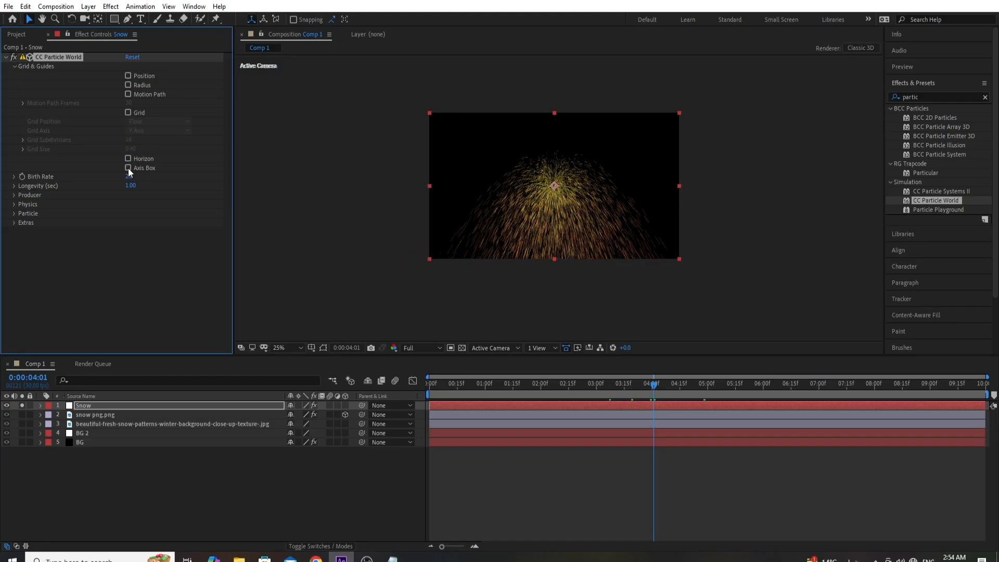
{"action": "left_click", "coordinate": [14, 66]}
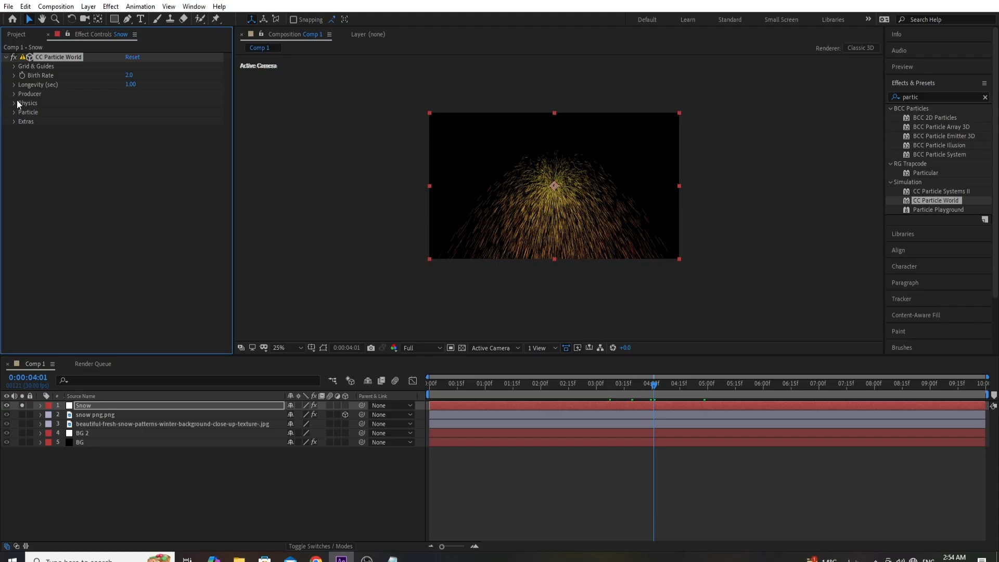
- Set the particle Producer's Radius X to 0.675, Radius Y to 0.085 and Radius Z to 0.815
{"action": "left_click", "coordinate": [14, 95]}
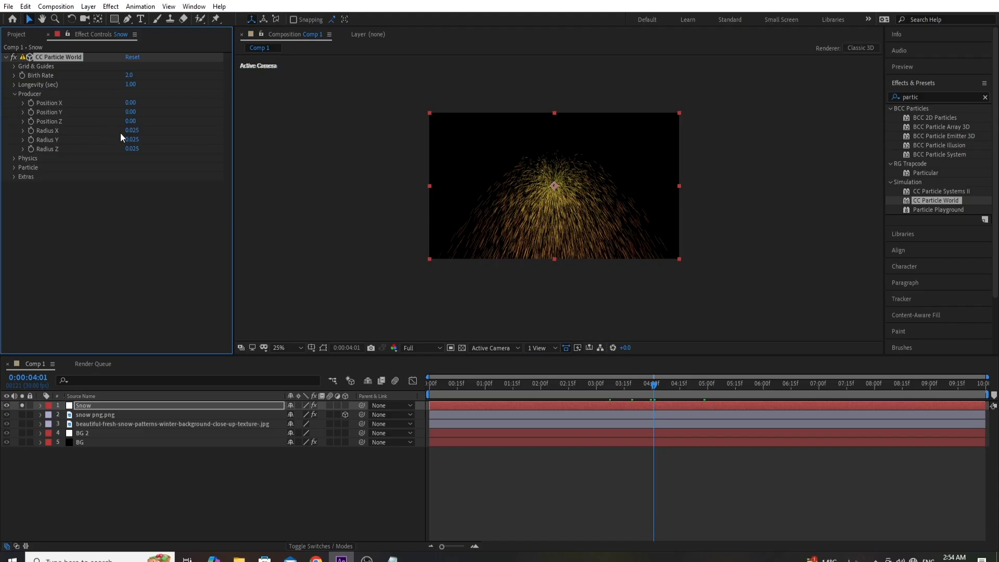
{"action": "left_click_drag", "start_coordinate": [131, 130], "coordinate": [174, 136]}
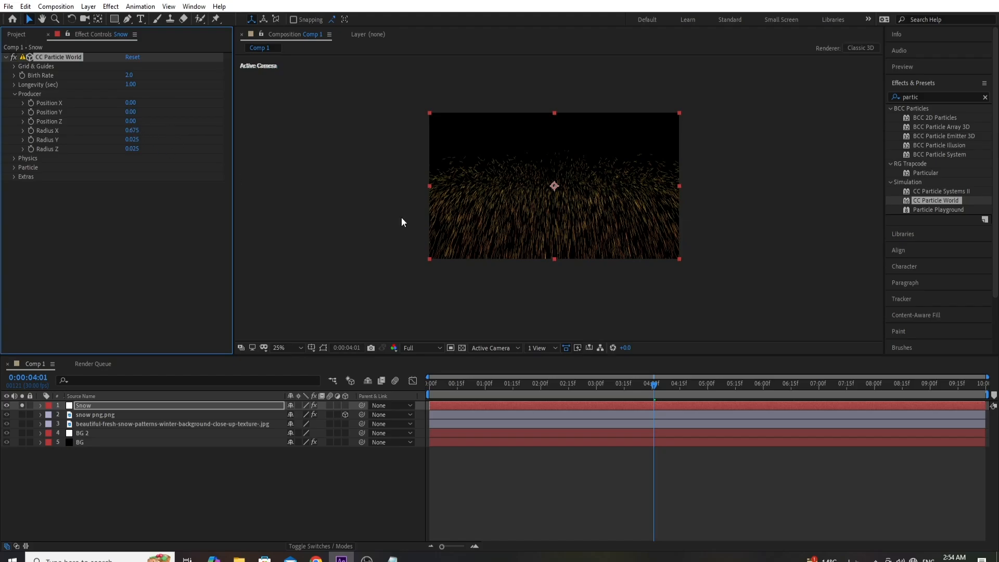
{"action": "key", "text": "period"}
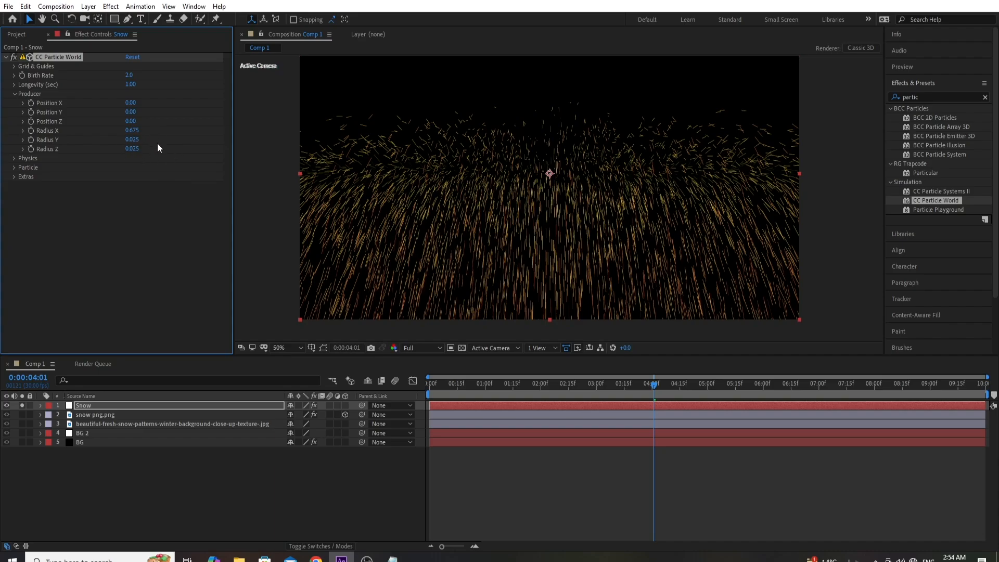
{"action": "left_click_drag", "start_coordinate": [132, 140], "coordinate": [141, 144]}
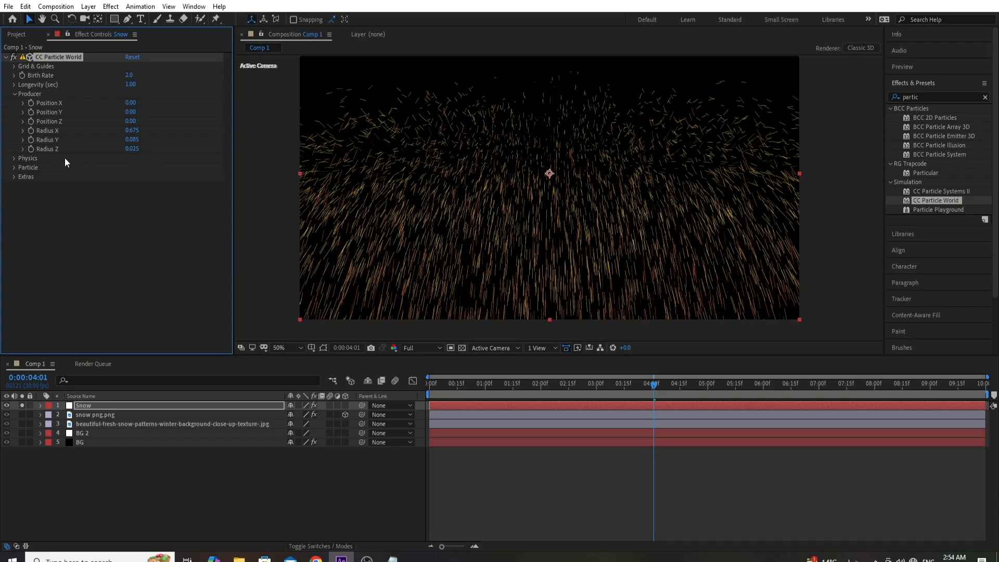
{"action": "left_click_drag", "start_coordinate": [131, 150], "coordinate": [182, 156]}
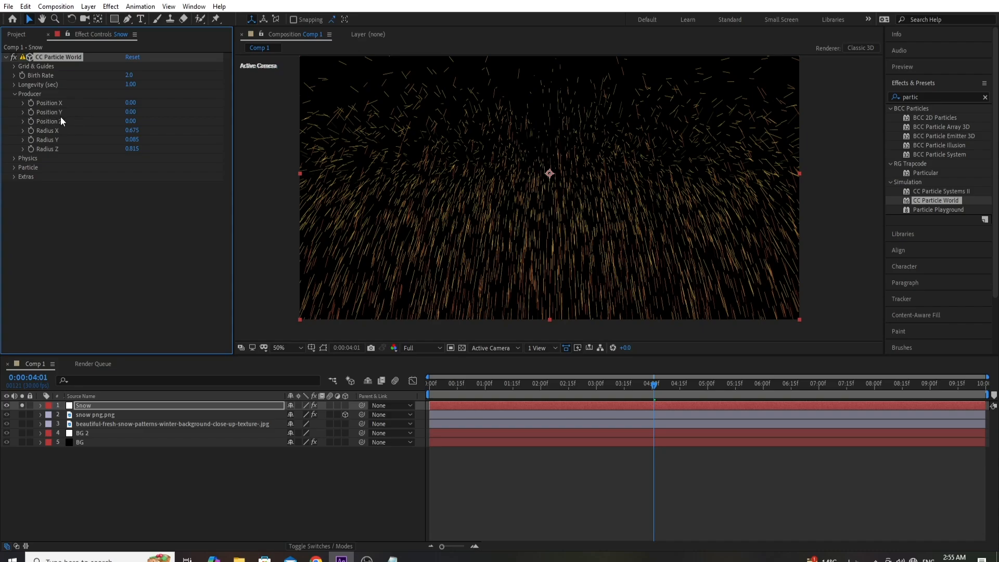
- Raise the particle Producer to Position Y -0.38 and preview the falling particles from around 4 seconds
{"action": "left_click_drag", "start_coordinate": [130, 112], "coordinate": [114, 118]}
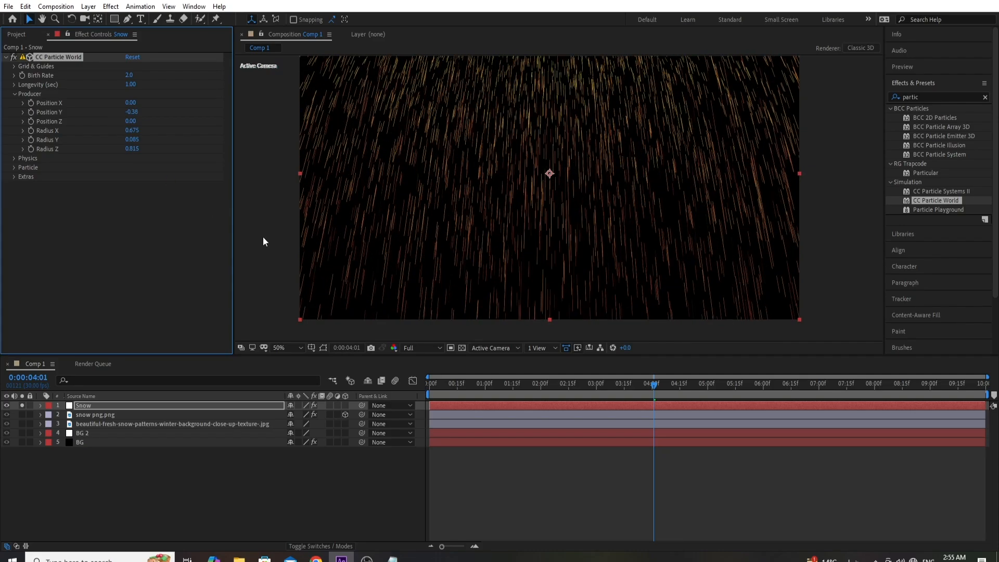
{"action": "key", "text": "space"}
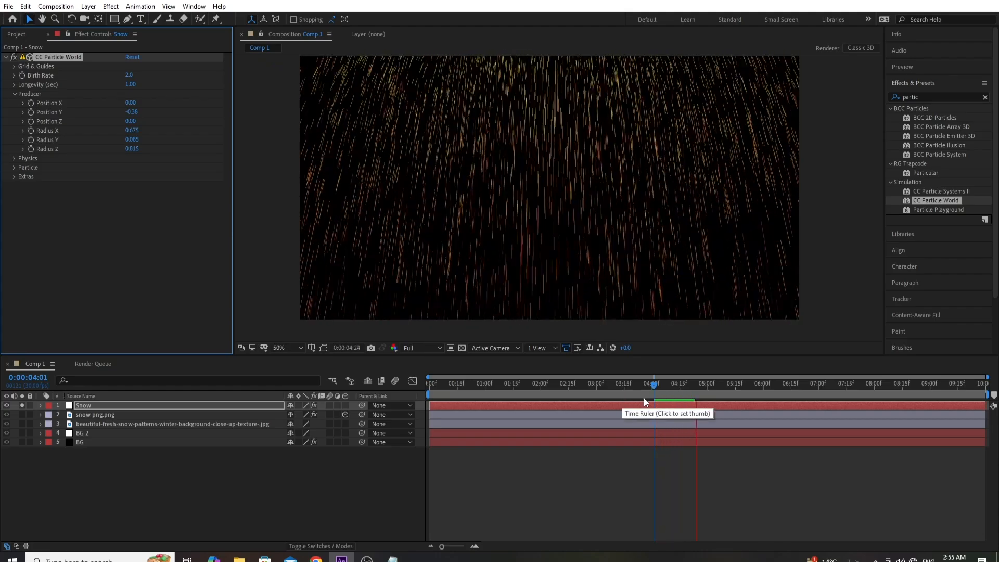
{"action": "left_click", "coordinate": [655, 390]}
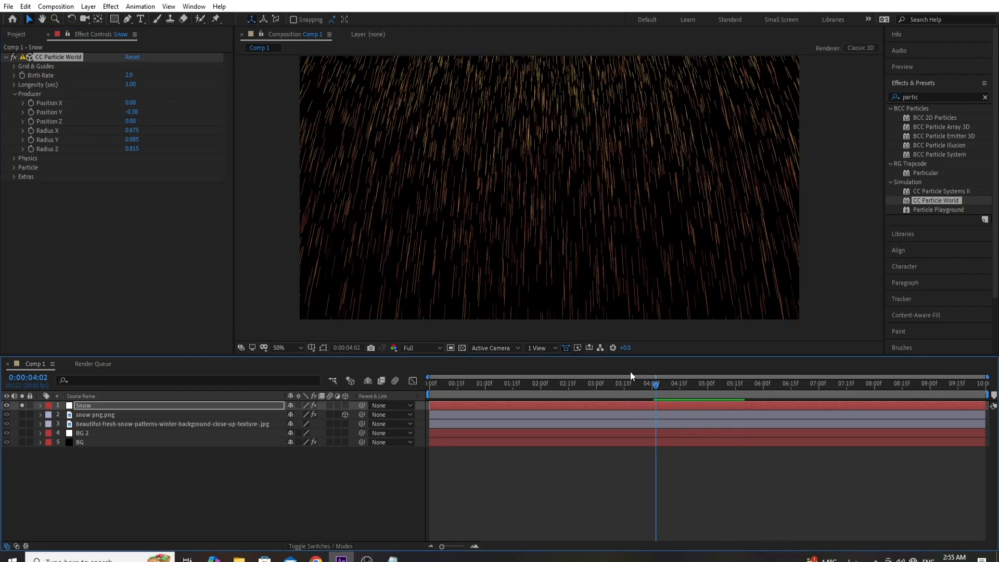
{"action": "key", "text": "space"}
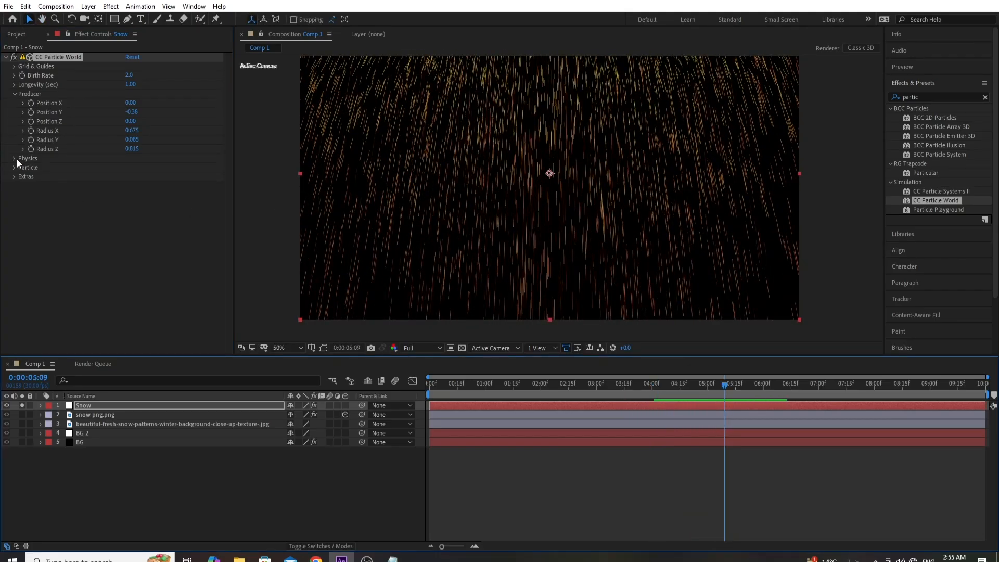
- Set the Particle Type to Faded Sphere and preview the particles
{"action": "left_click", "coordinate": [13, 167]}
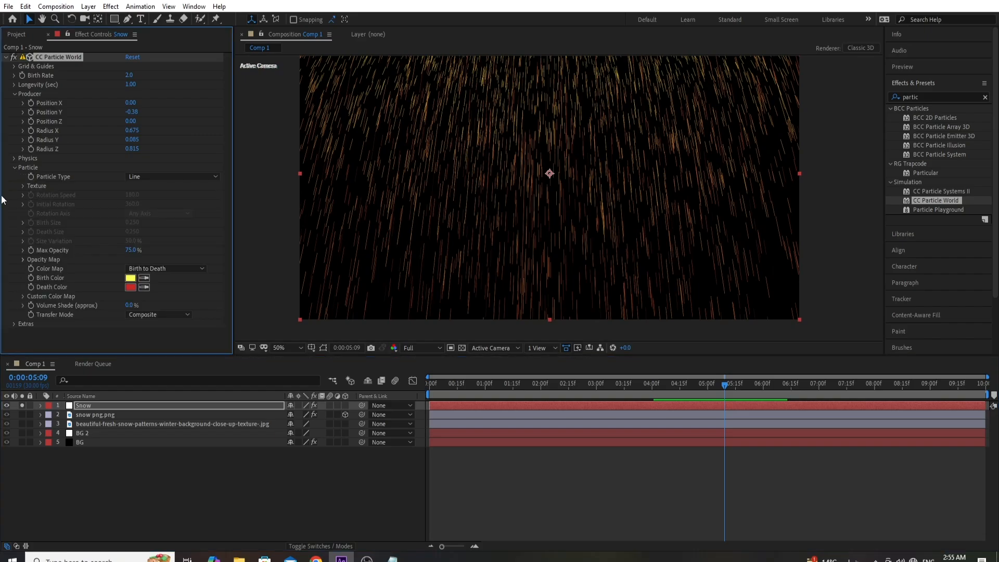
{"action": "left_click", "coordinate": [154, 177]}
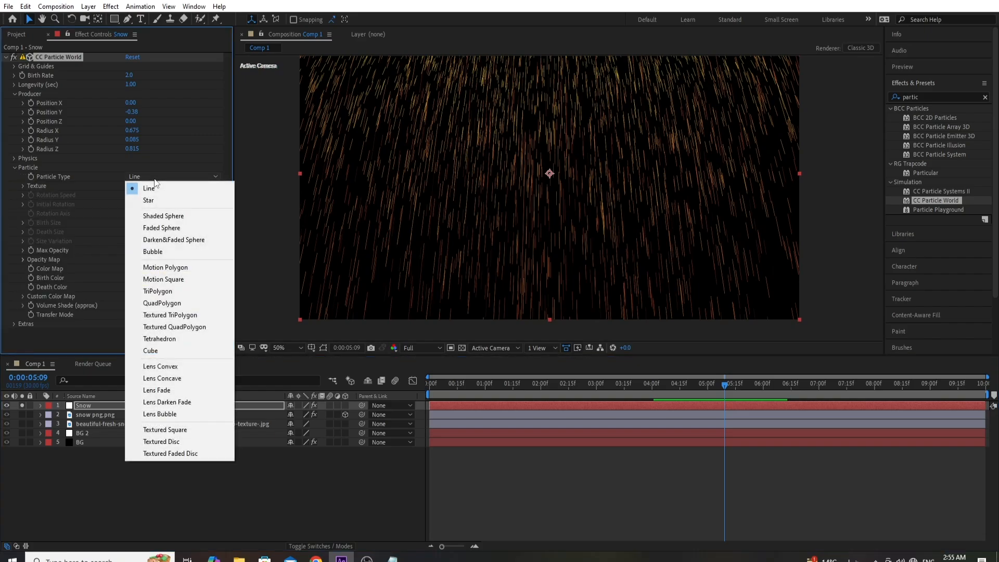
{"action": "left_click", "coordinate": [170, 229]}
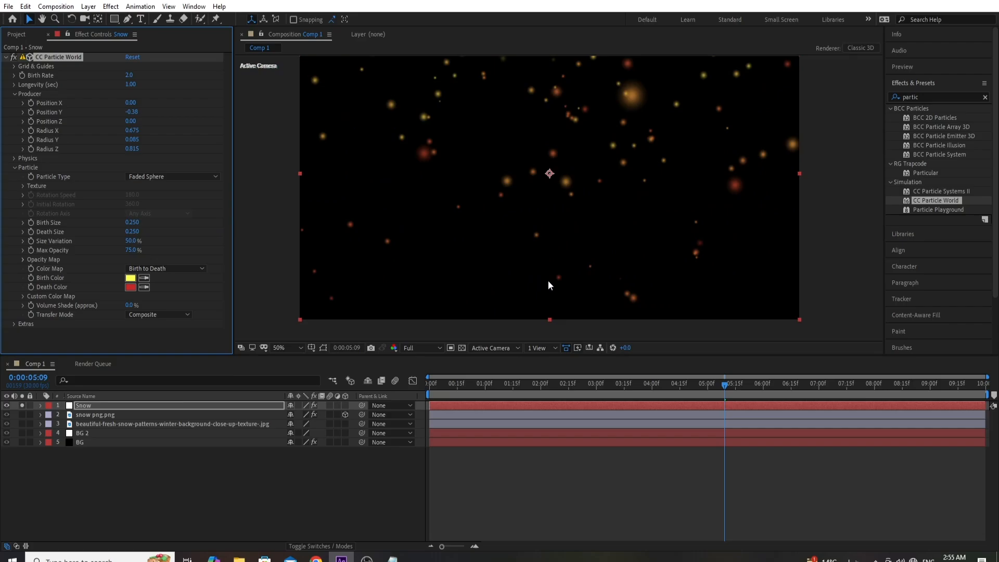
{"action": "key", "text": "space"}
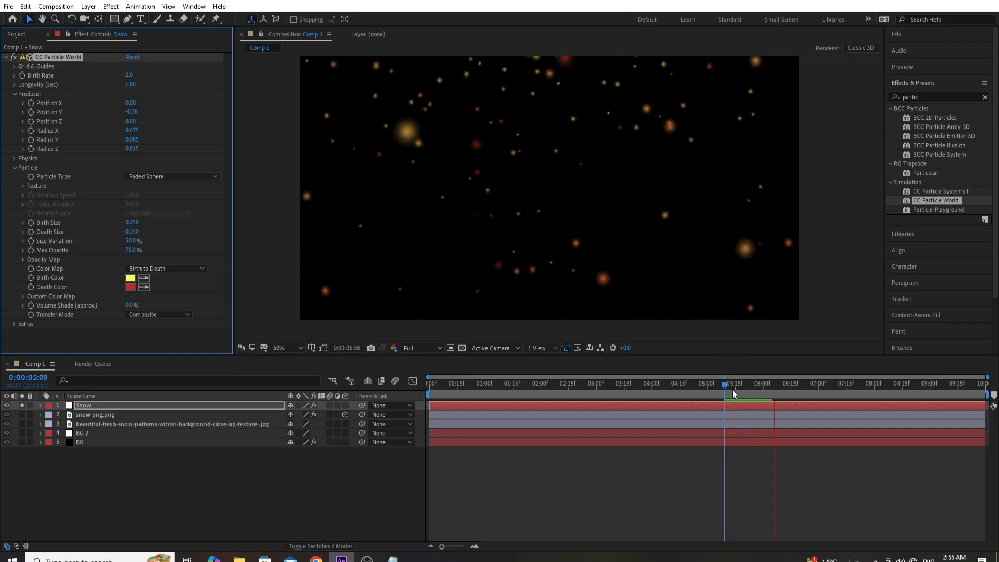
- Set the particles' Birth Color to white and their Death Color to black 000000
{"action": "left_click", "coordinate": [130, 278]}
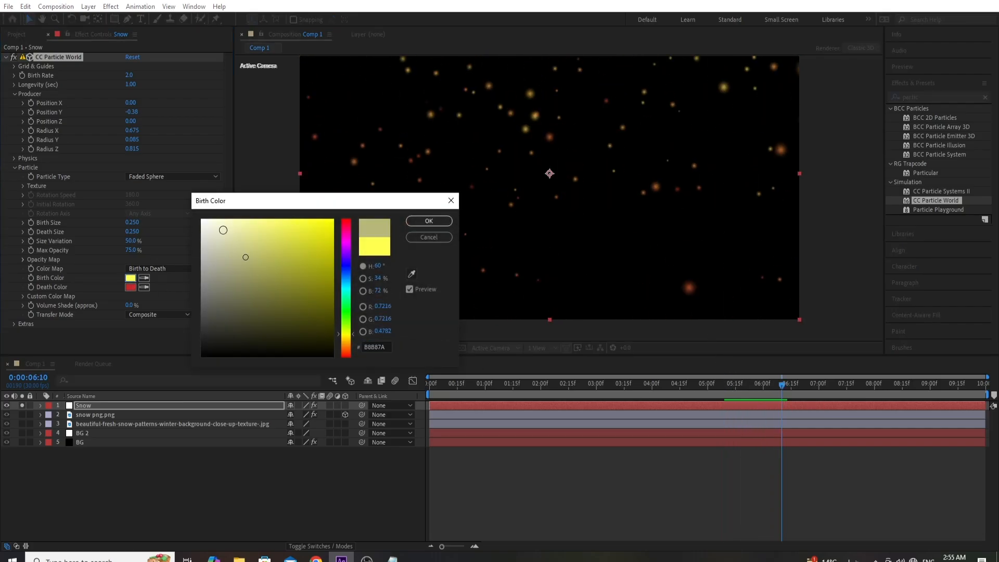
{"action": "left_click", "coordinate": [202, 220]}
{"action": "left_click", "coordinate": [411, 222]}
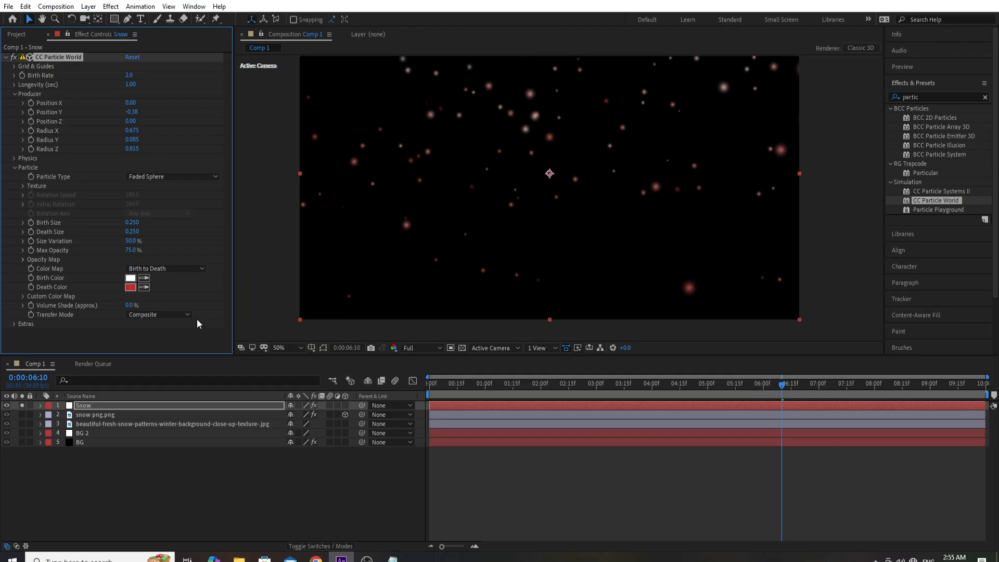
{"action": "left_click", "coordinate": [128, 288]}
{"action": "left_click", "coordinate": [292, 351]}
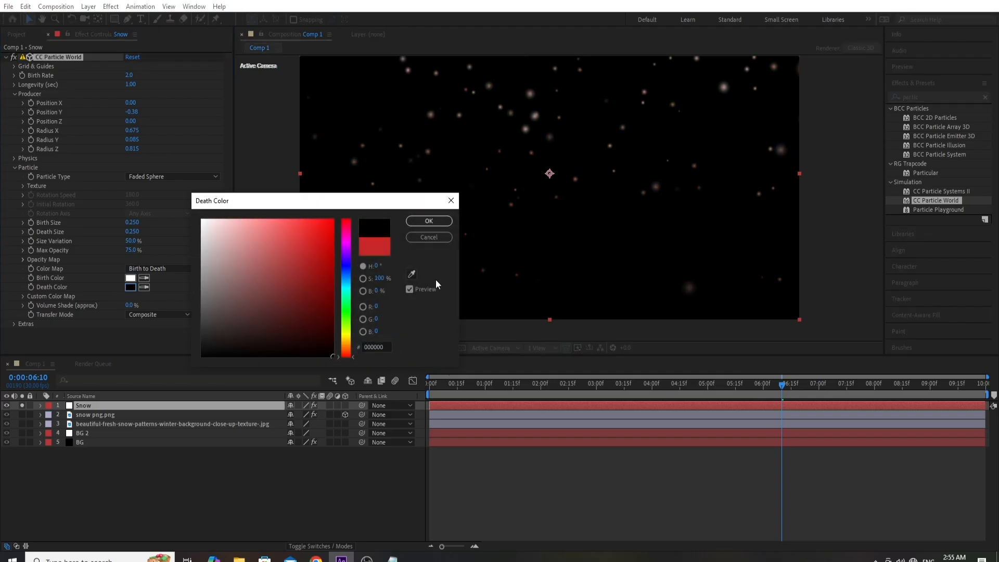
{"action": "left_click", "coordinate": [429, 222]}
- Set the Snow layer's blending mode to Color Dodge
{"action": "left_click", "coordinate": [310, 546]}
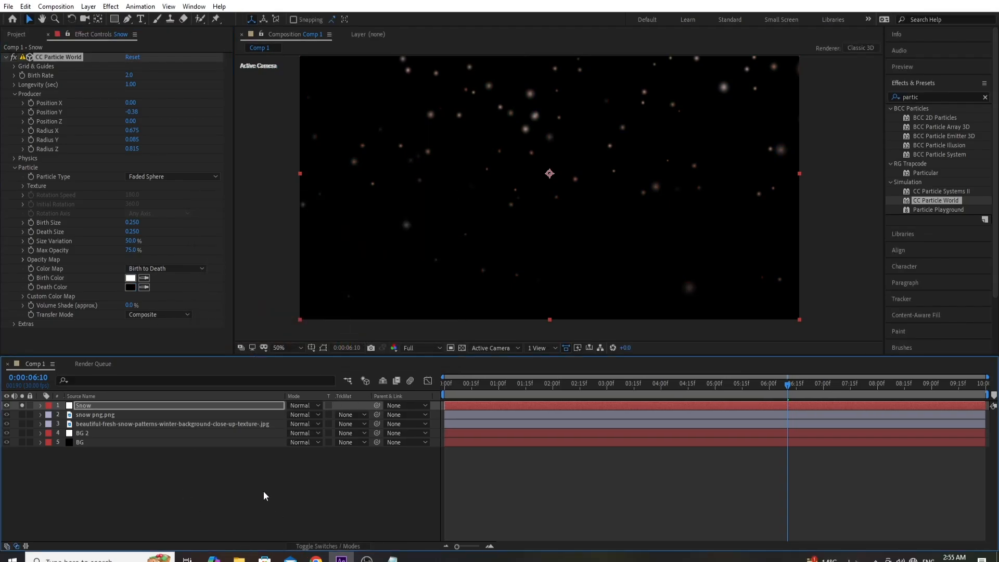
{"action": "left_click", "coordinate": [221, 408]}
{"action": "left_click", "coordinate": [305, 405]}
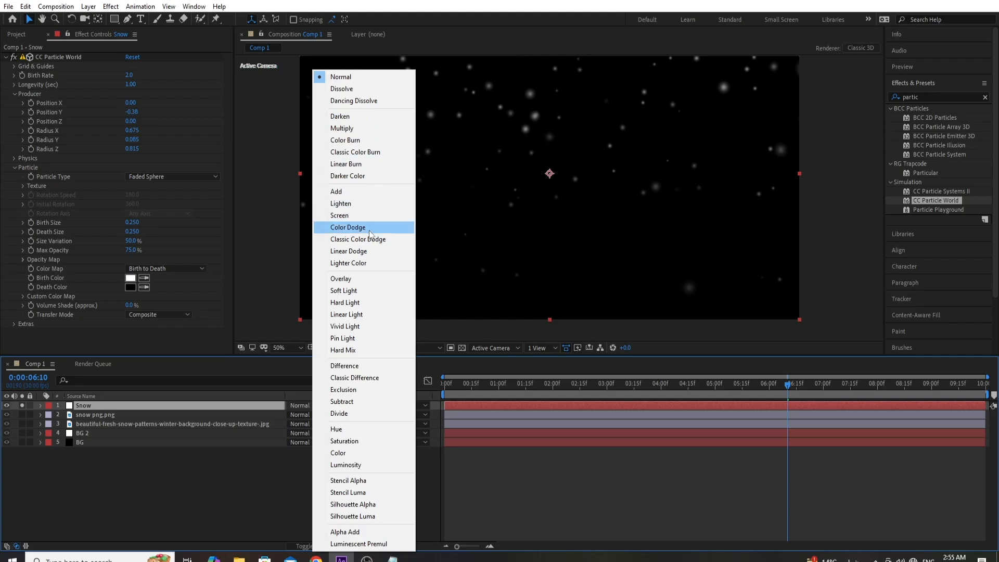
{"action": "left_click", "coordinate": [368, 229]}
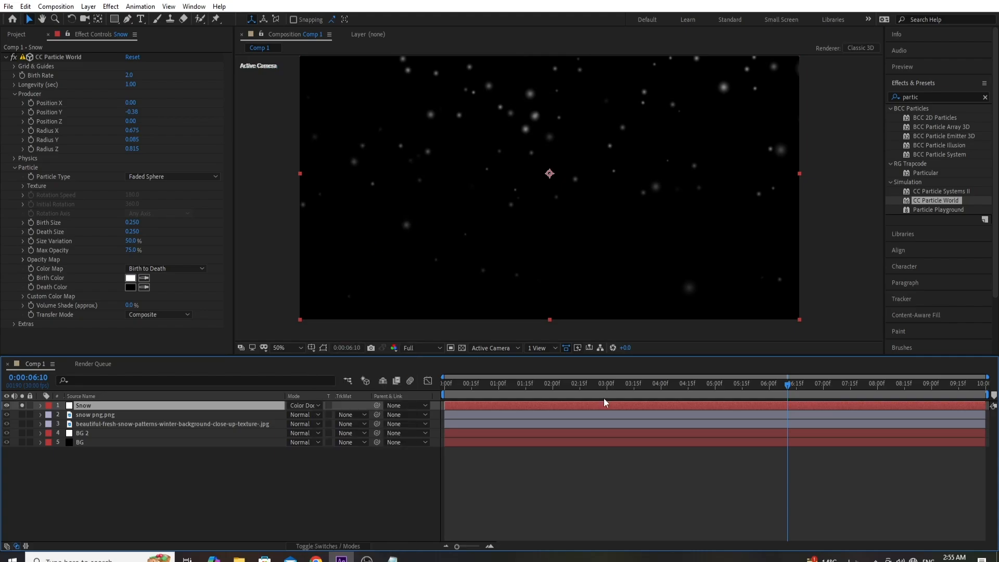
- Check the snow over the full scene around 7 seconds, and preview the soloed Snow layer from 0:00:04:16
{"action": "left_click", "coordinate": [23, 405]}
{"action": "left_click_drag", "start_coordinate": [589, 386], "coordinate": [848, 402]}
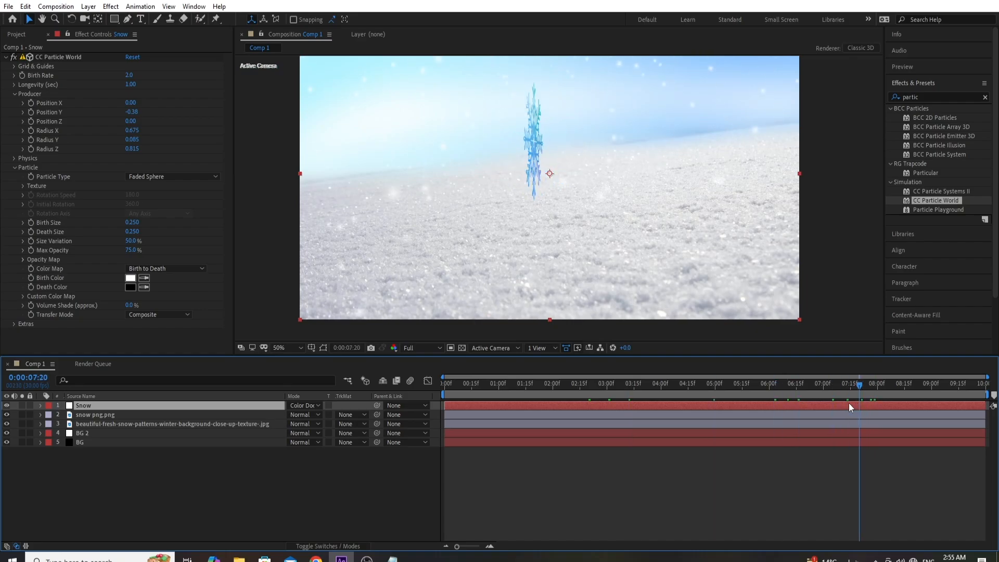
{"action": "left_click", "coordinate": [22, 405]}
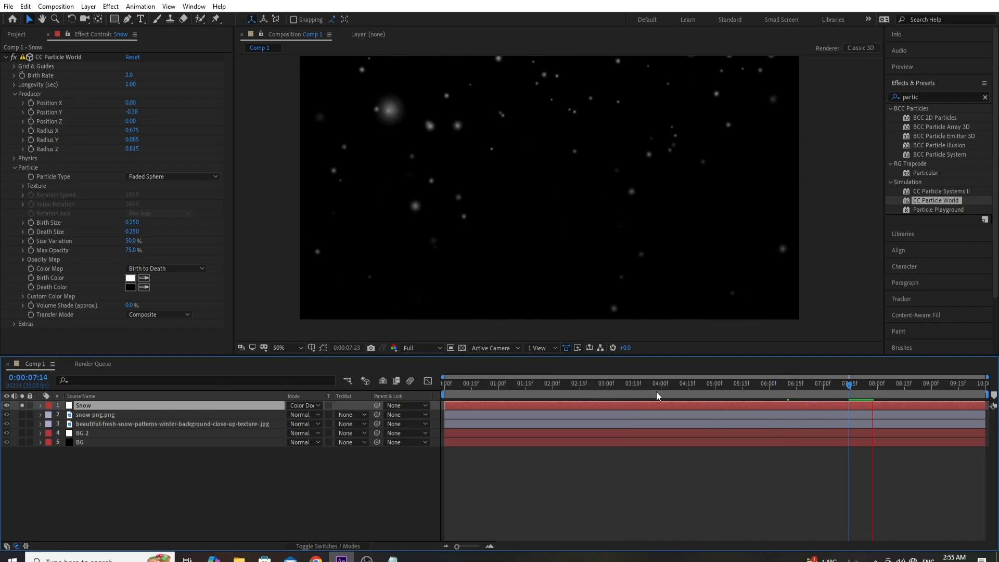
{"action": "left_click", "coordinate": [691, 391]}
{"action": "key", "text": "space"}
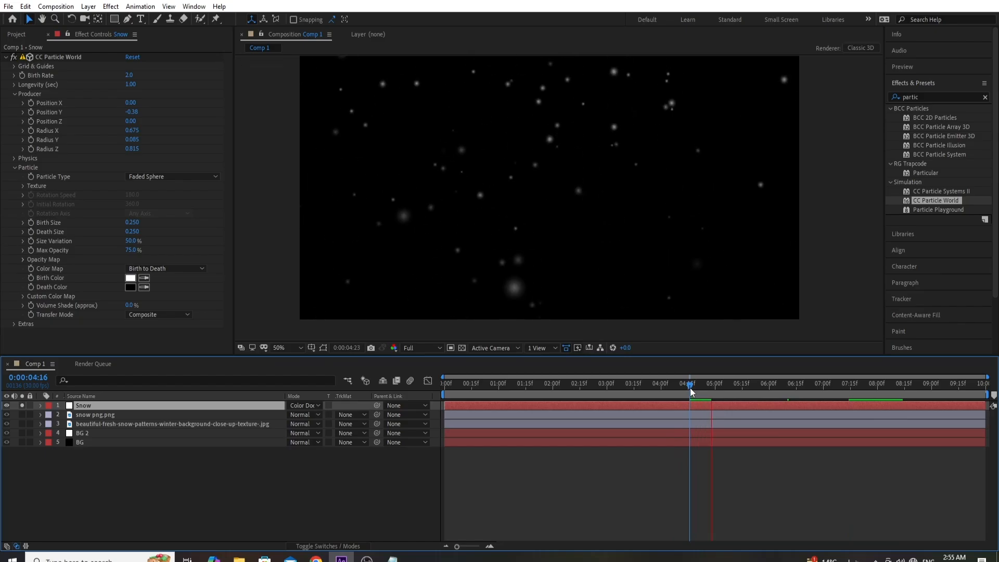
{"action": "key", "text": "space"}
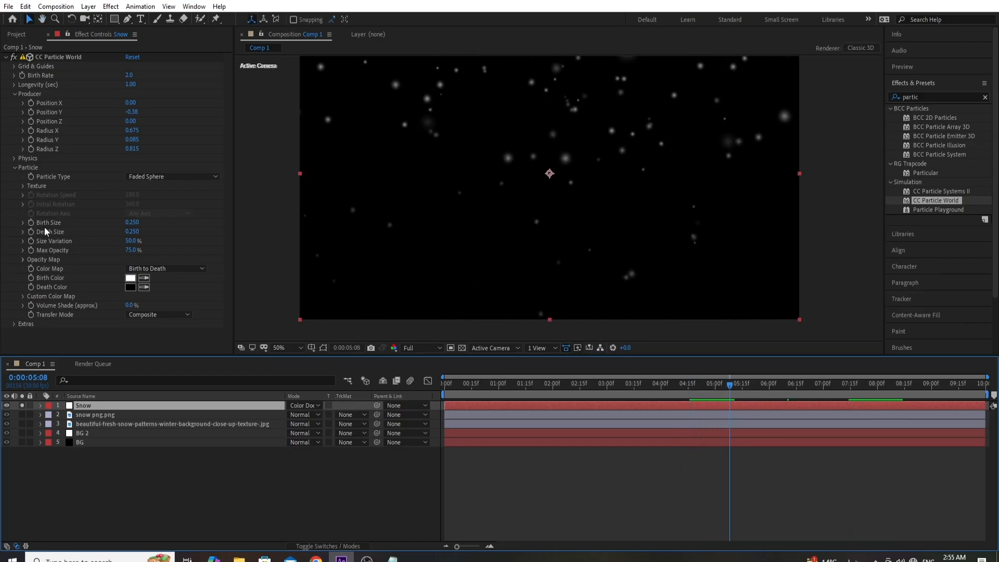
- Set the particles' Birth Size and Death Size to 0.1 and preview the snow from around 3 seconds
{"action": "left_click", "coordinate": [131, 222]}
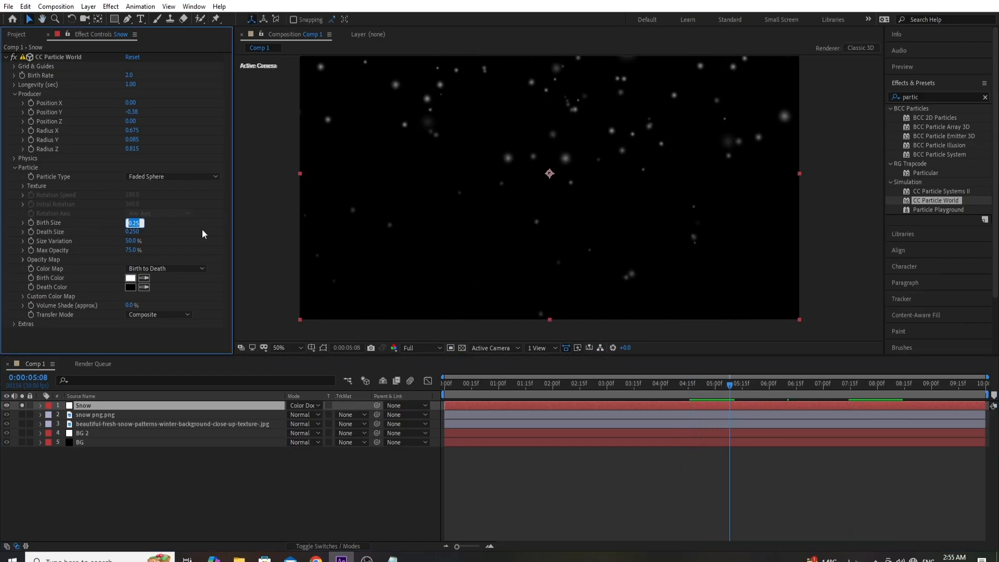
{"action": "type", "text": "0.1"}
{"action": "key", "text": "Return"}
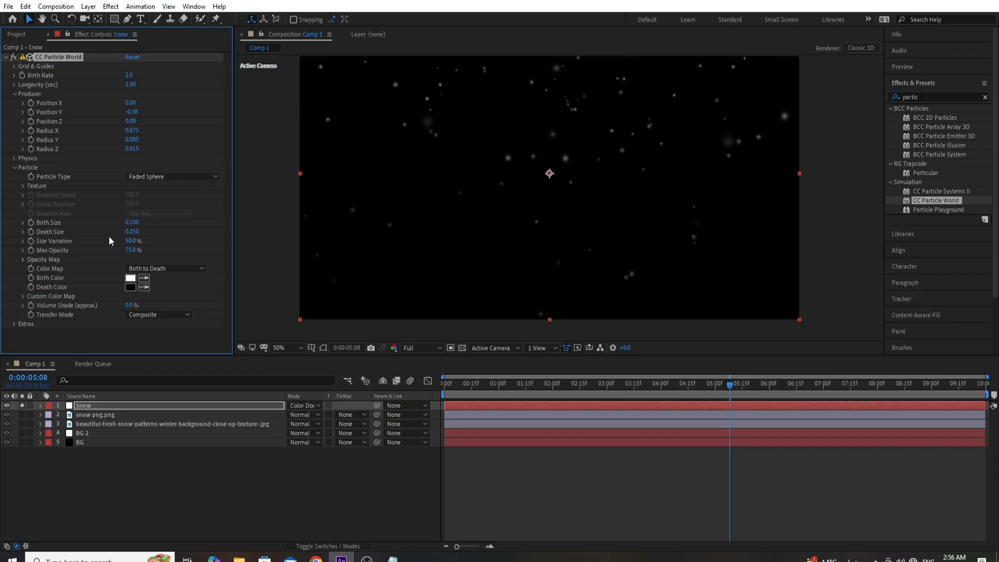
{"action": "left_click", "coordinate": [132, 231]}
{"action": "type", "text": "0.1"}
{"action": "key", "text": "Return"}
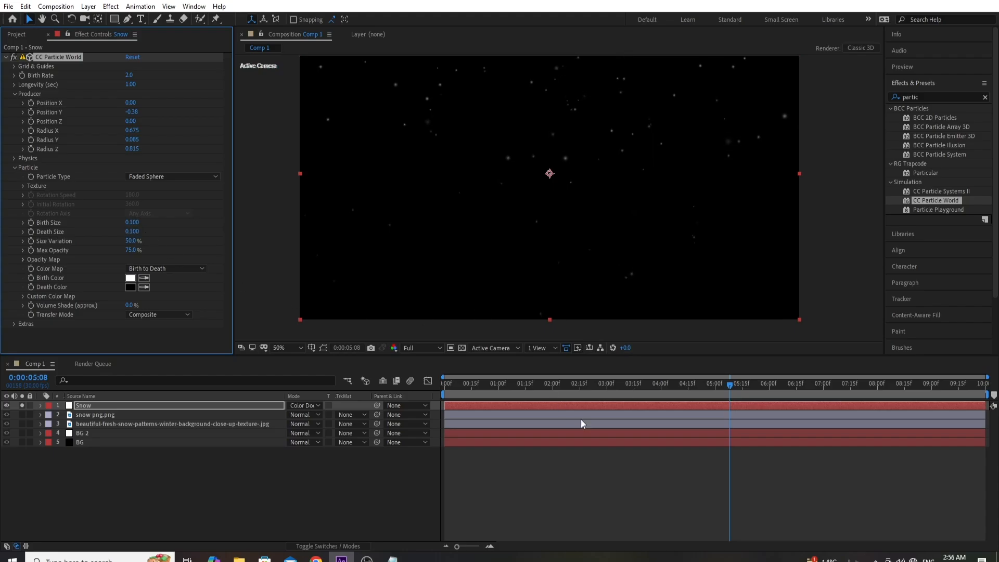
{"action": "left_click", "coordinate": [608, 393]}
{"action": "key", "text": "space"}
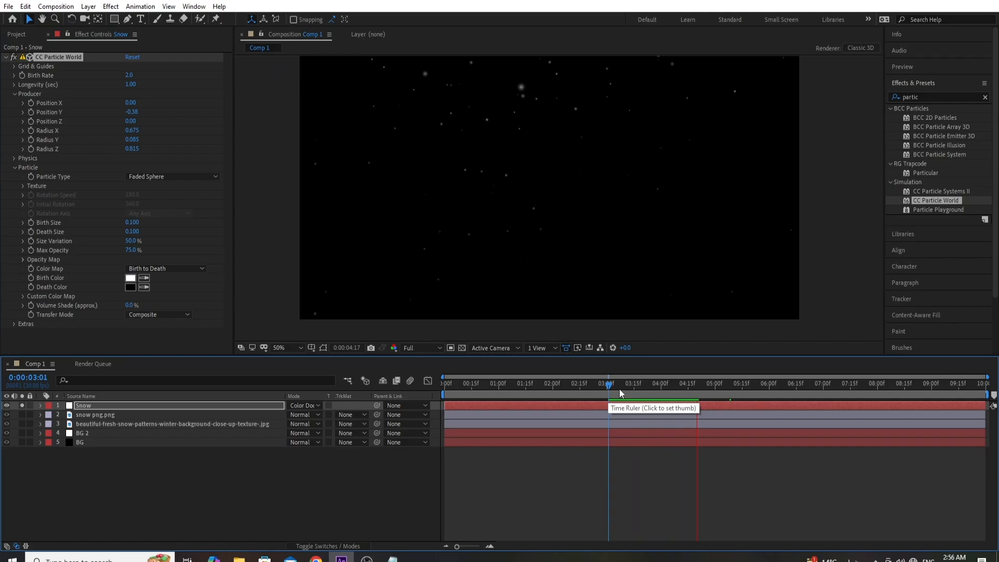
{"action": "key", "text": "space"}
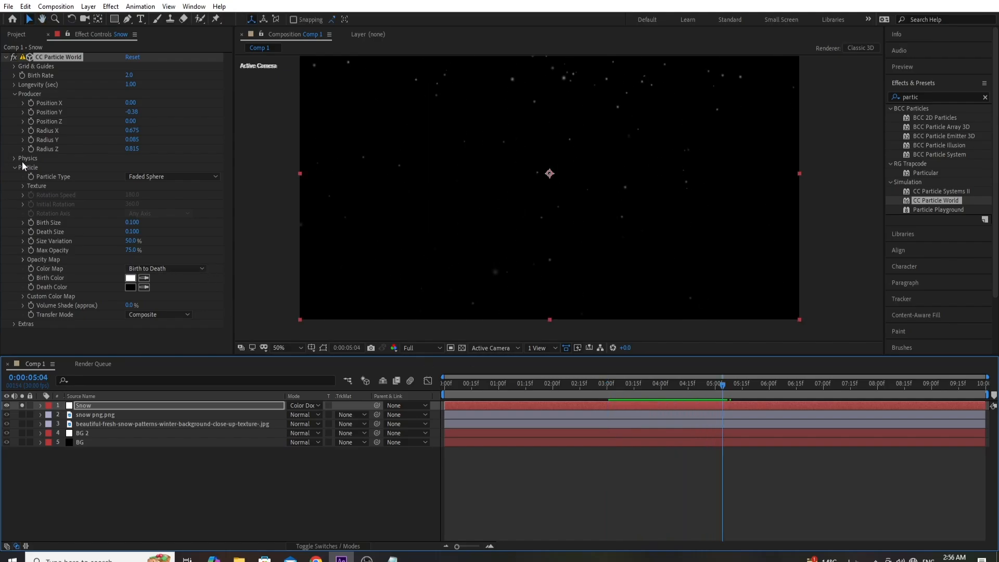
- Set the particle Physics Animation to Jet Sideways and preview the motion
{"action": "left_click", "coordinate": [15, 159]}
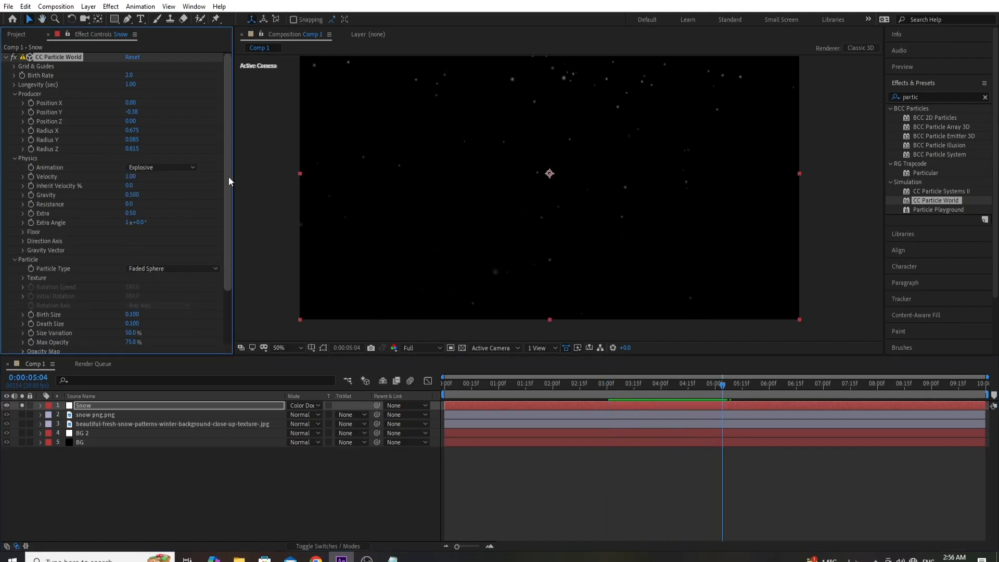
{"action": "left_click", "coordinate": [167, 169]}
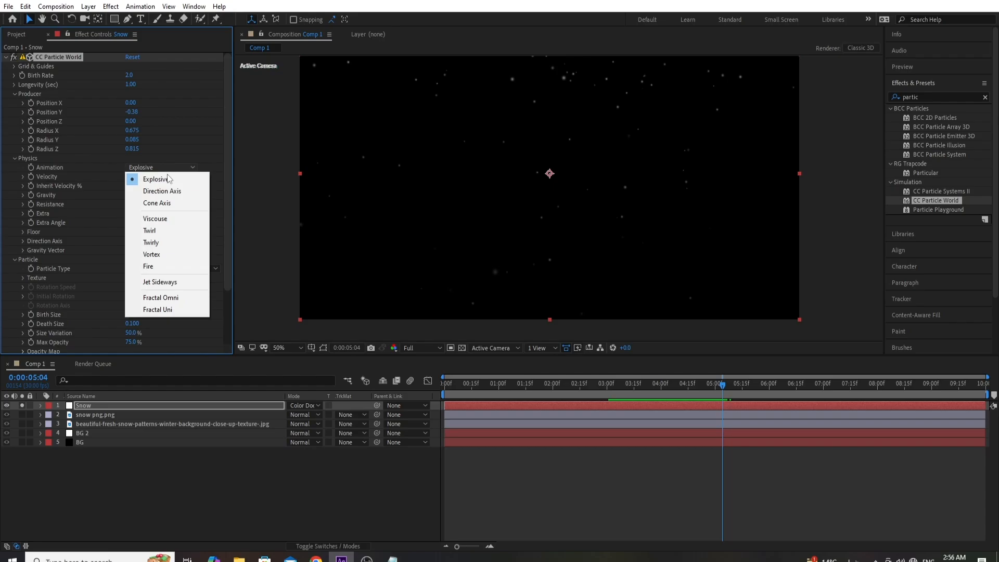
{"action": "left_click", "coordinate": [186, 286]}
{"action": "key", "text": "space"}
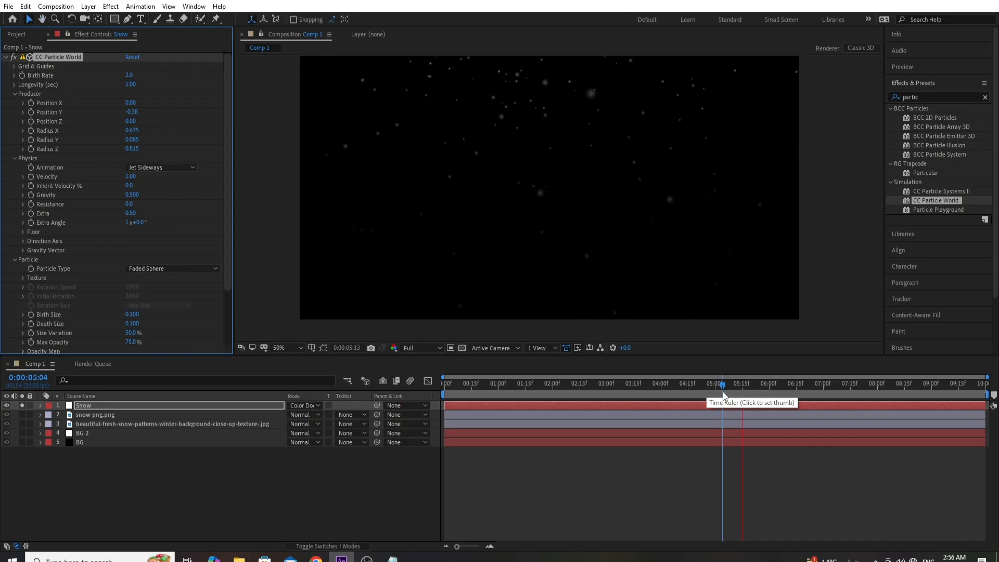
{"action": "key", "text": "space"}
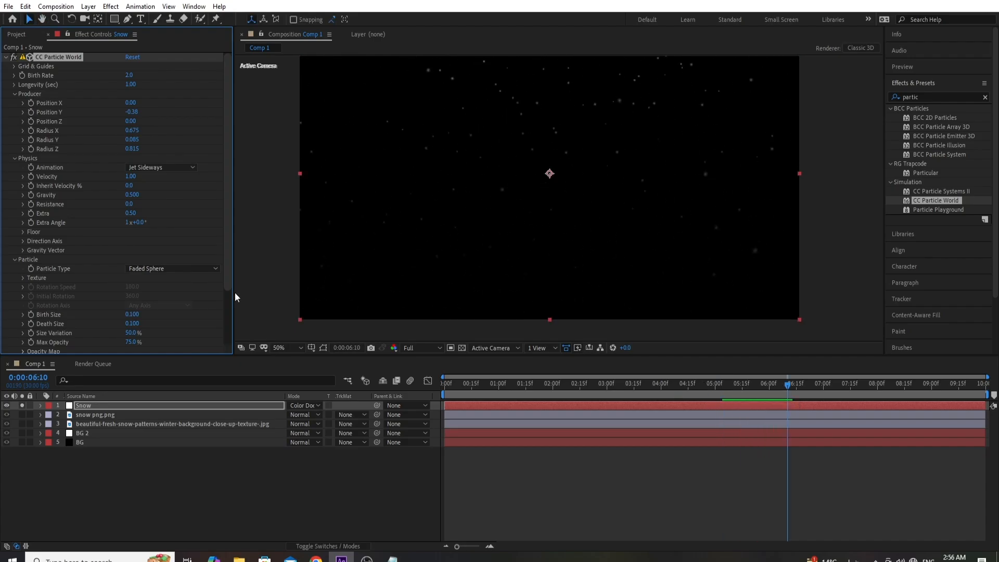
- Set the particle Physics Velocity to 0.10 and Gravity to 0.015, and preview the slower fall
{"action": "left_click", "coordinate": [131, 177]}
{"action": "key", "text": "Return"}
{"action": "left_click", "coordinate": [132, 195]}
{"action": "type", "text": "01"}
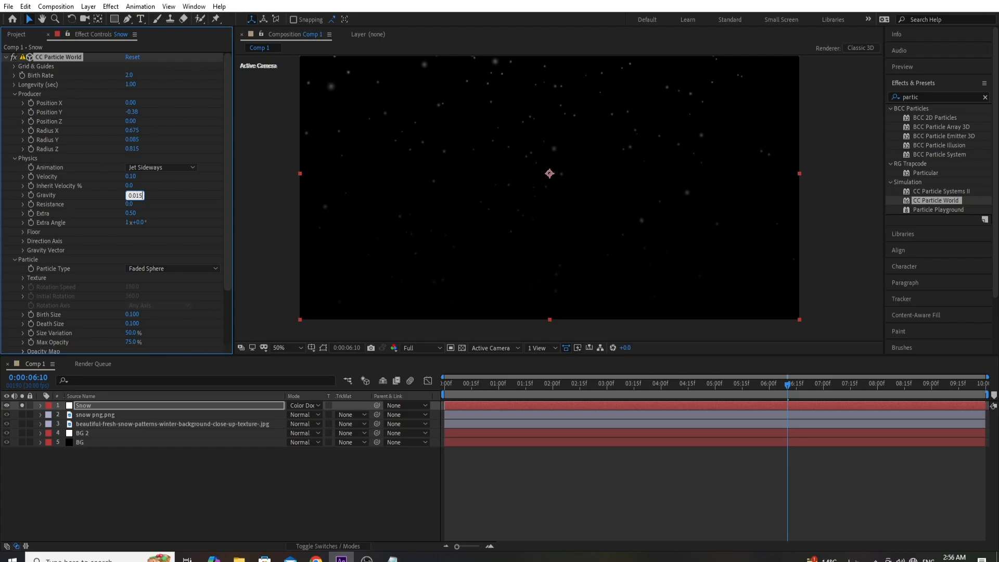
{"action": "type", "text": ".015"}
{"action": "key", "text": "Return"}
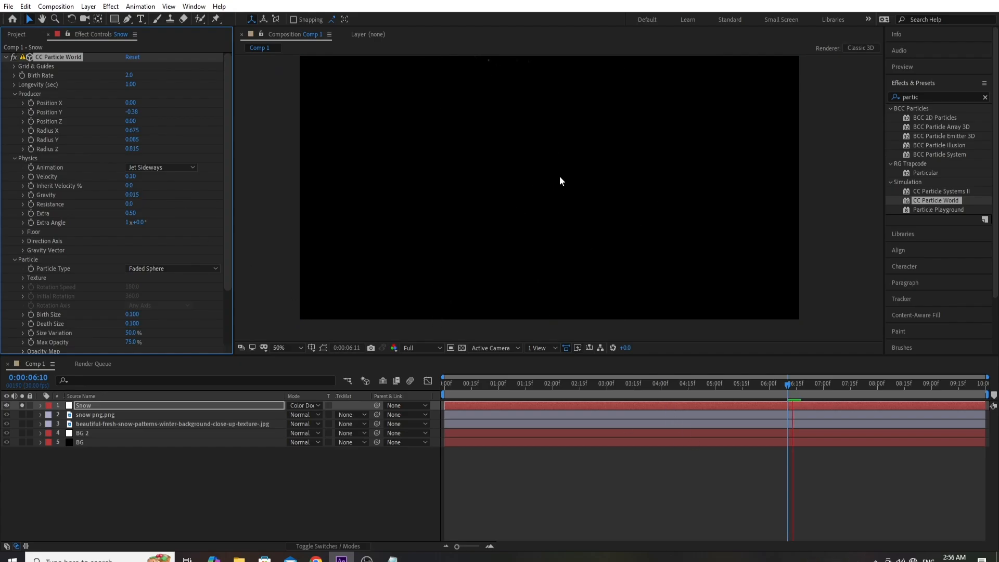
{"action": "key", "text": "space"}
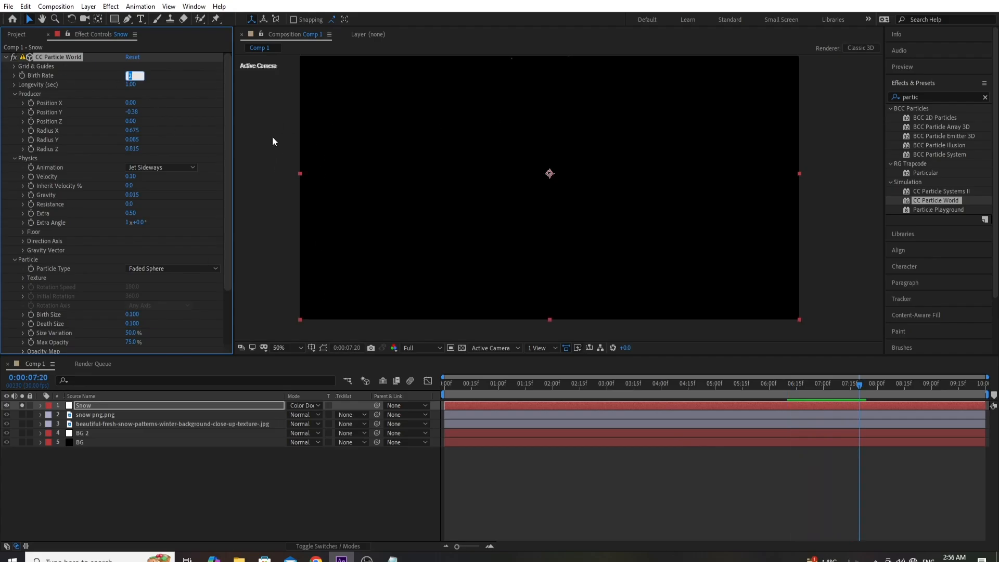
- Set the particles' Birth Rate to 3 and Longevity to 10 seconds, and preview the snowfall from around 2 seconds
{"action": "type", "text": "3"}
{"action": "key", "text": "Return"}
{"action": "left_click", "coordinate": [130, 86]}
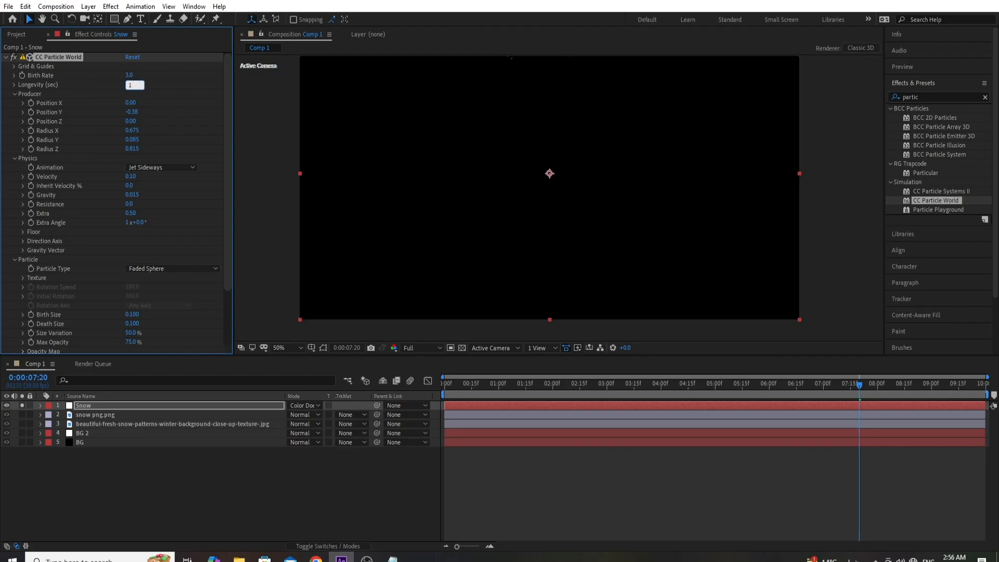
{"action": "key", "text": "Return"}
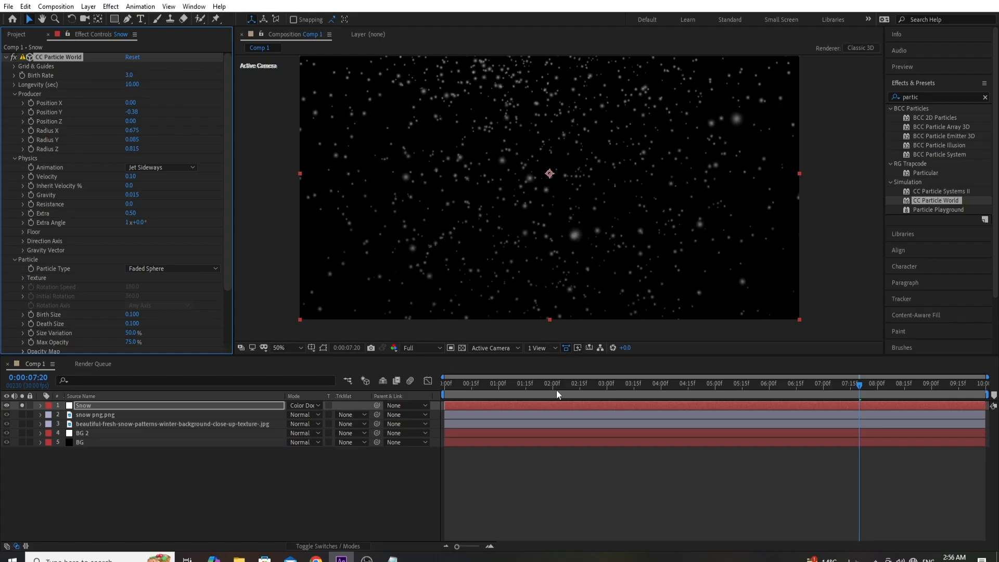
{"action": "left_click", "coordinate": [556, 389]}
{"action": "key", "text": "space"}
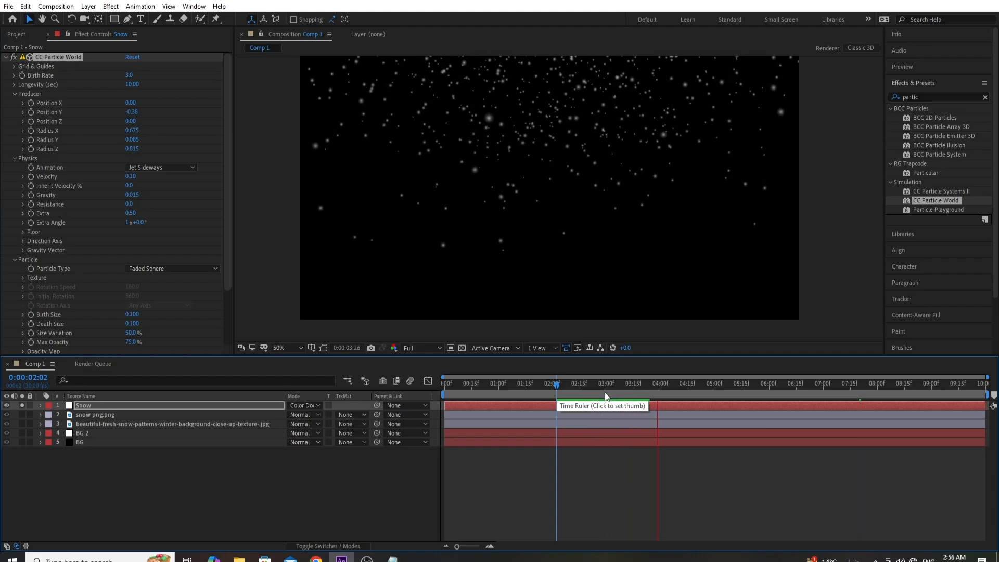
{"action": "left_click", "coordinate": [557, 385]}
{"action": "key", "text": "space"}
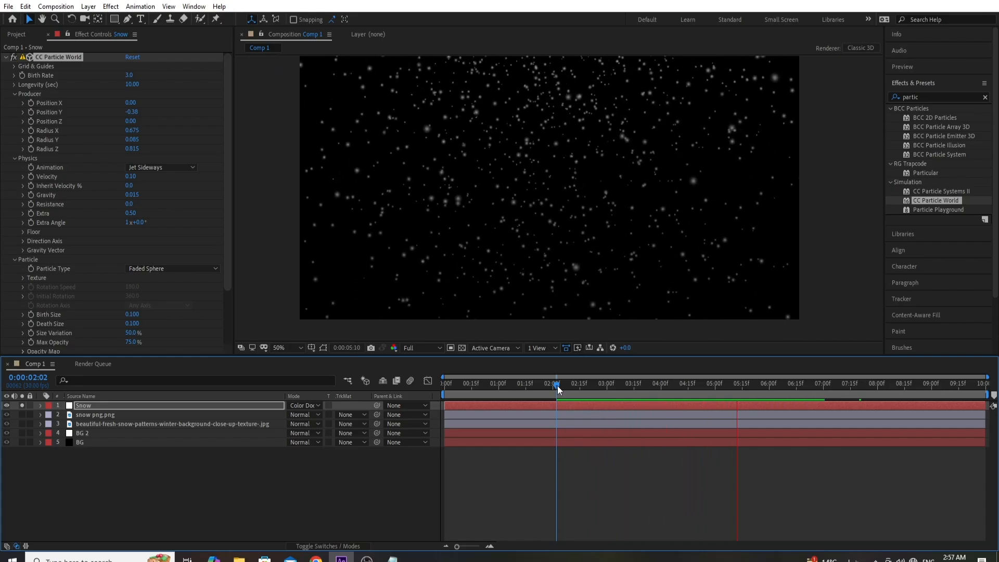
{"action": "key", "text": "space"}
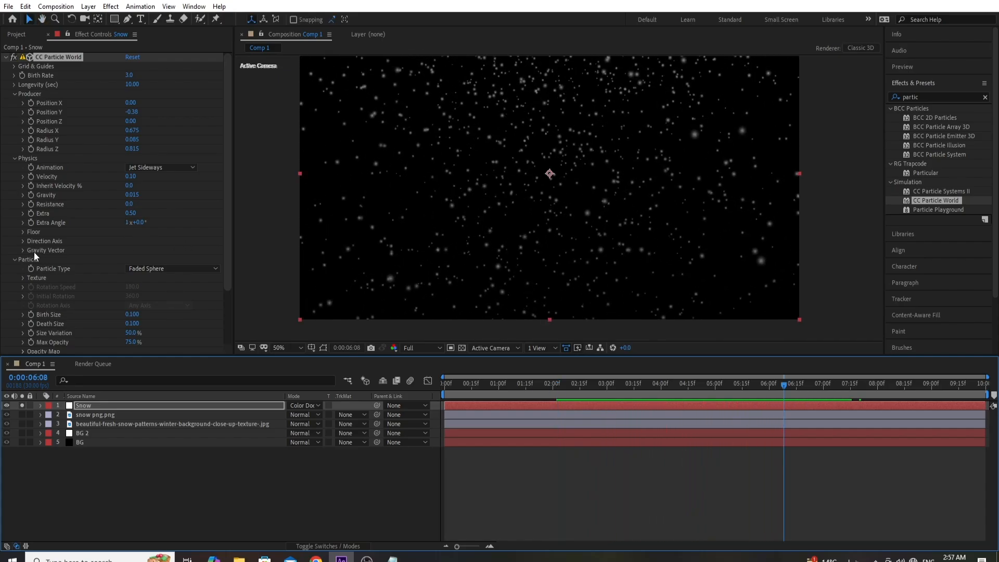
- Set the Gravity Vector's Gravity X to 0.160 and Gravity Z to -0.220, and preview the drifting snow
{"action": "left_click", "coordinate": [23, 250]}
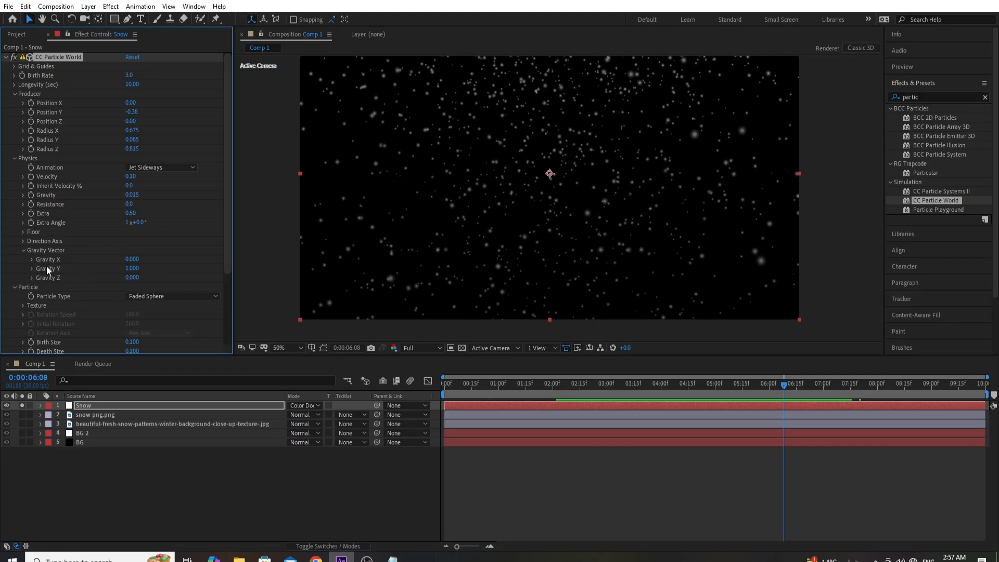
{"action": "left_click_drag", "start_coordinate": [132, 259], "coordinate": [143, 258]}
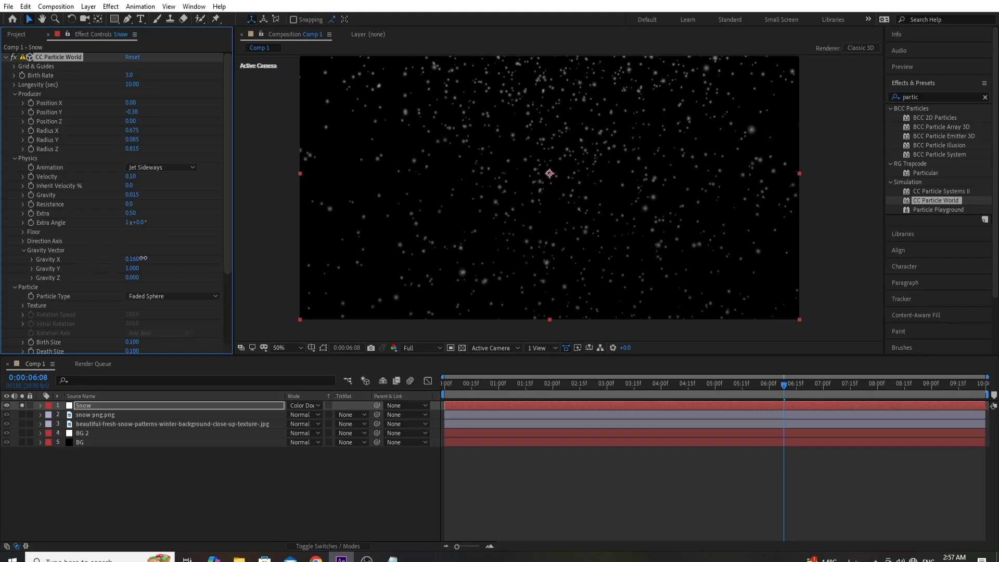
{"action": "key", "text": "space"}
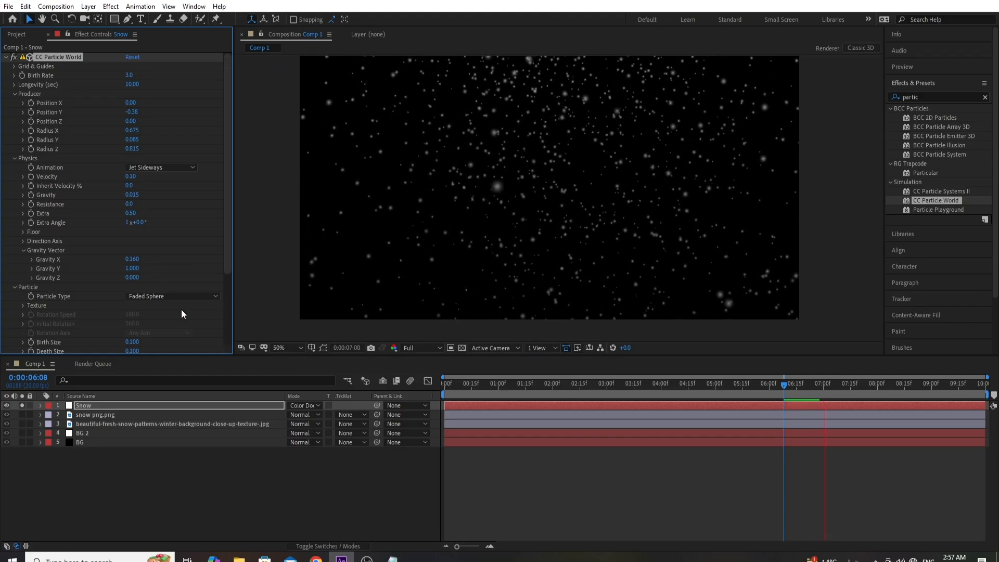
{"action": "key", "text": "space"}
{"action": "left_click_drag", "start_coordinate": [132, 277], "coordinate": [126, 279]}
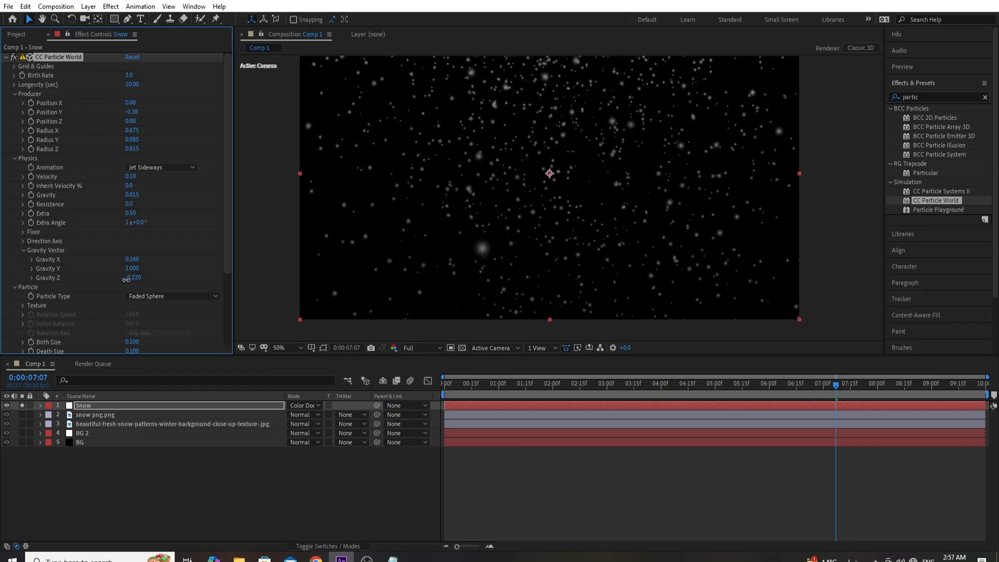
{"action": "key", "text": "space"}
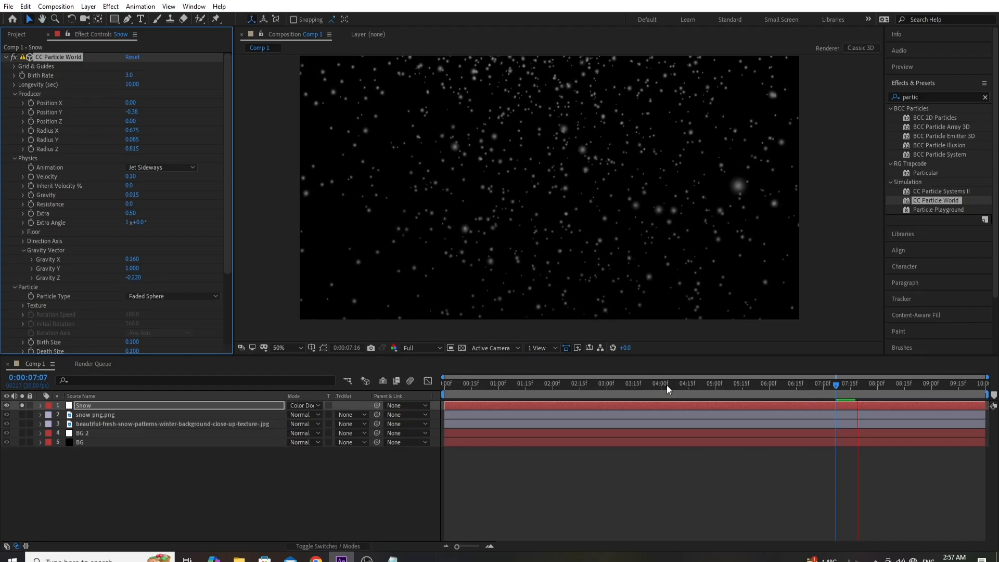
- Turn off solo on the Snow layer and preview the full scene from around 2 and 4 seconds
{"action": "left_click", "coordinate": [22, 406]}
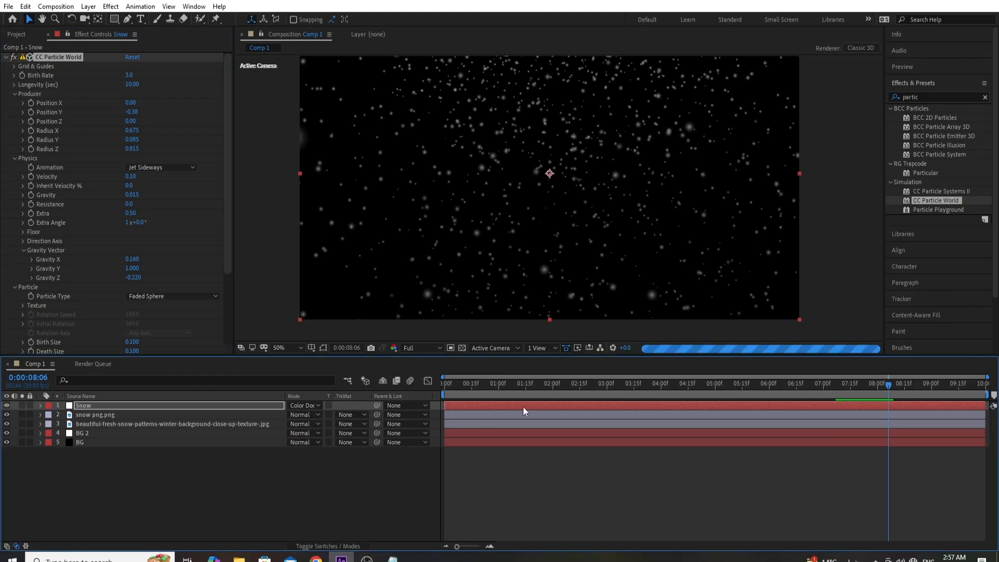
{"action": "left_click", "coordinate": [543, 390]}
{"action": "key", "text": "space"}
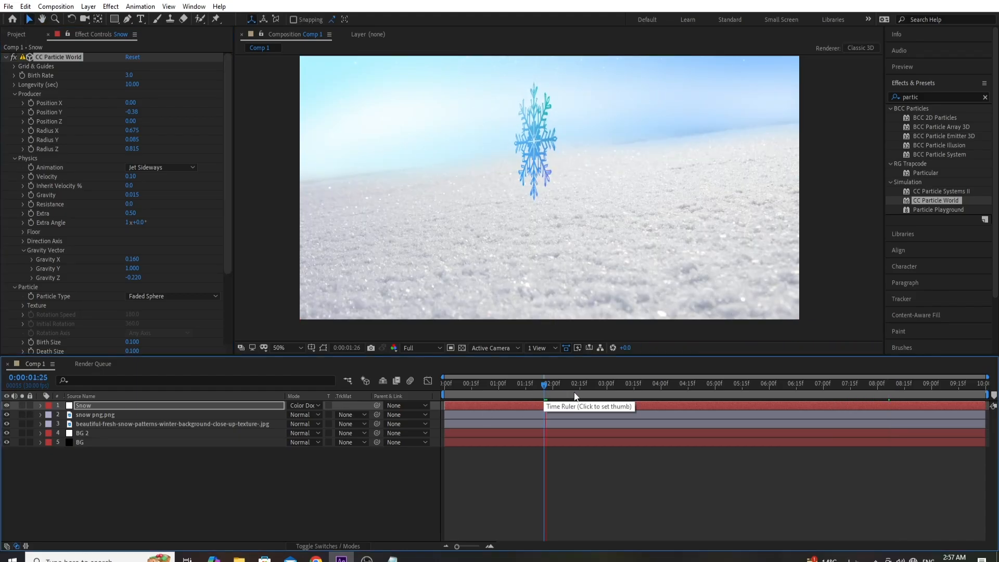
{"action": "left_click", "coordinate": [668, 397]}
{"action": "key", "text": "space"}
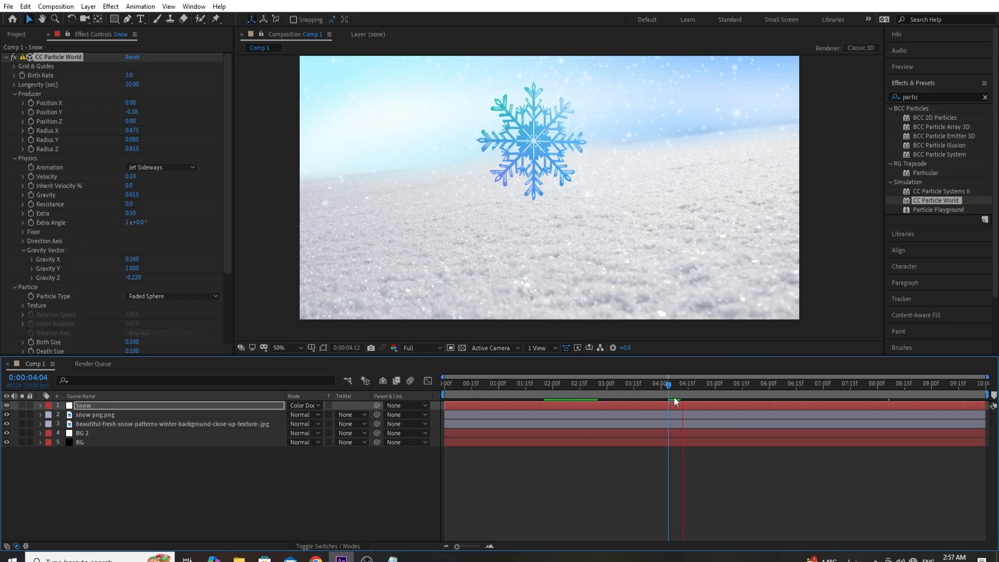
- Add a new adjustment layer above the Snow layer
{"action": "left_click", "coordinate": [112, 404]}
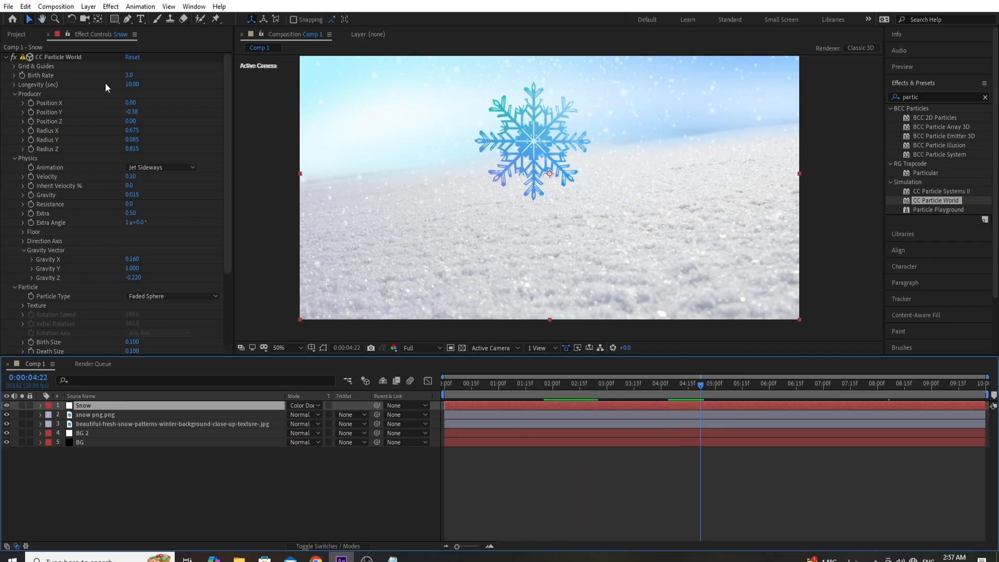
{"action": "left_click", "coordinate": [88, 6]}
{"action": "mouse_move", "coordinate": [106, 21]}
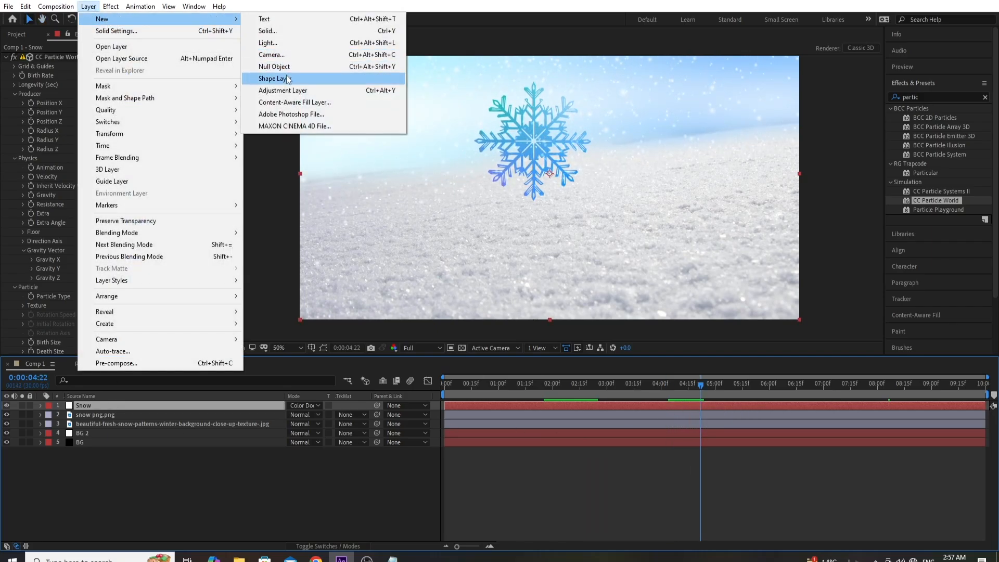
{"action": "left_click", "coordinate": [299, 93]}
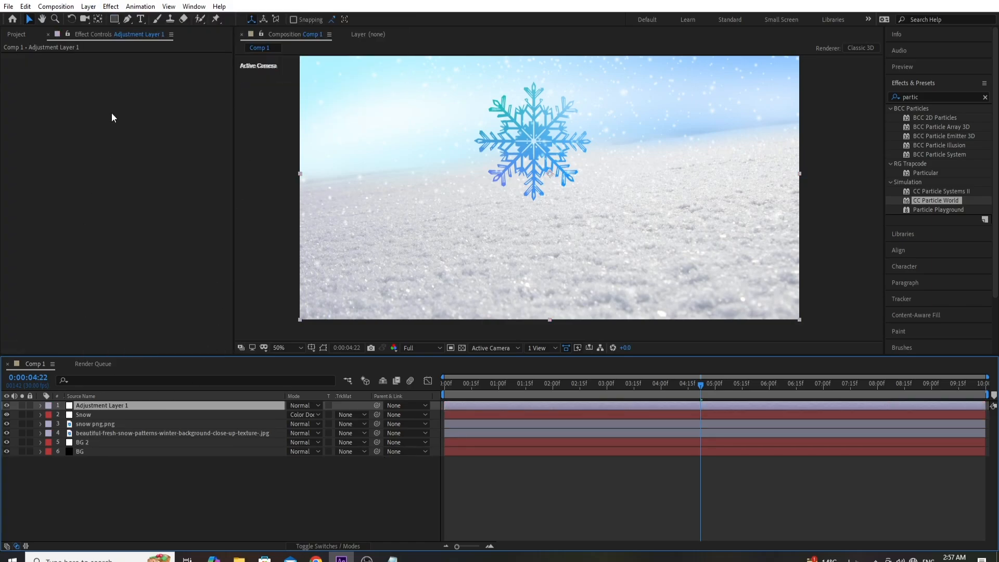
- Apply Curves to the adjustment layer, bend the middle of the RGB curve downward to darken the scene, and preview it
{"action": "left_click", "coordinate": [110, 6]}
{"action": "mouse_move", "coordinate": [199, 311]}
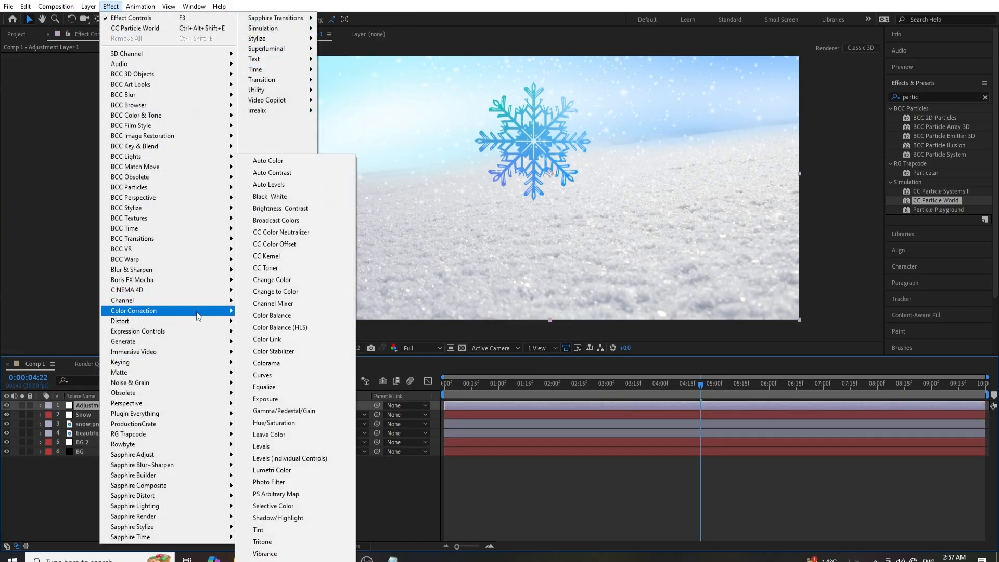
{"action": "left_click", "coordinate": [301, 376]}
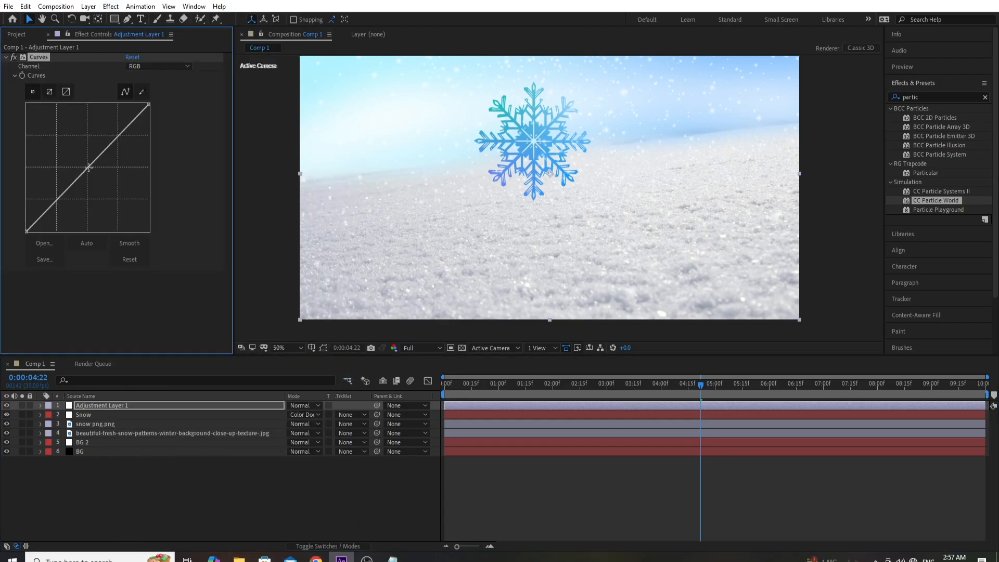
{"action": "left_click_drag", "start_coordinate": [89, 169], "coordinate": [111, 190]}
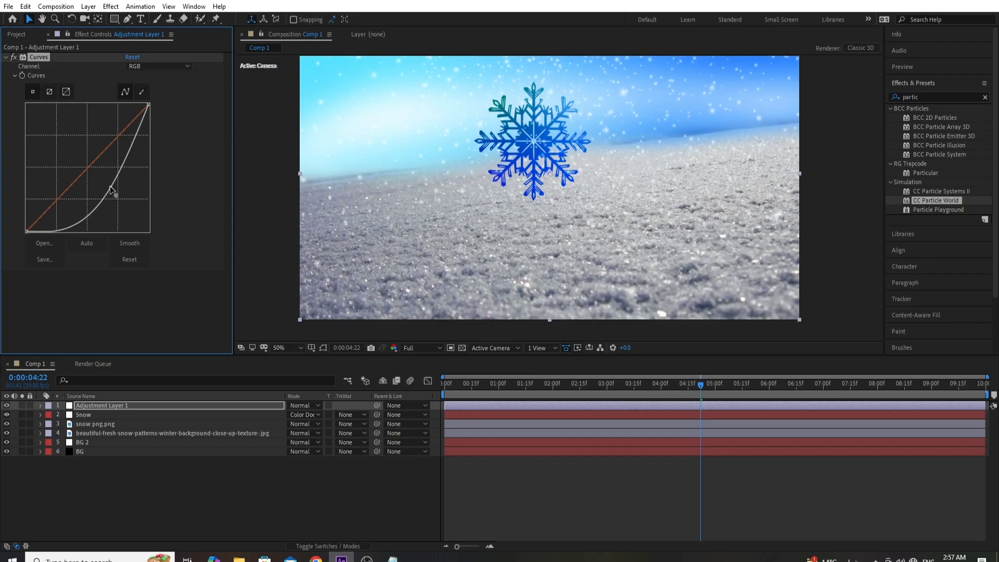
{"action": "key", "text": "space"}
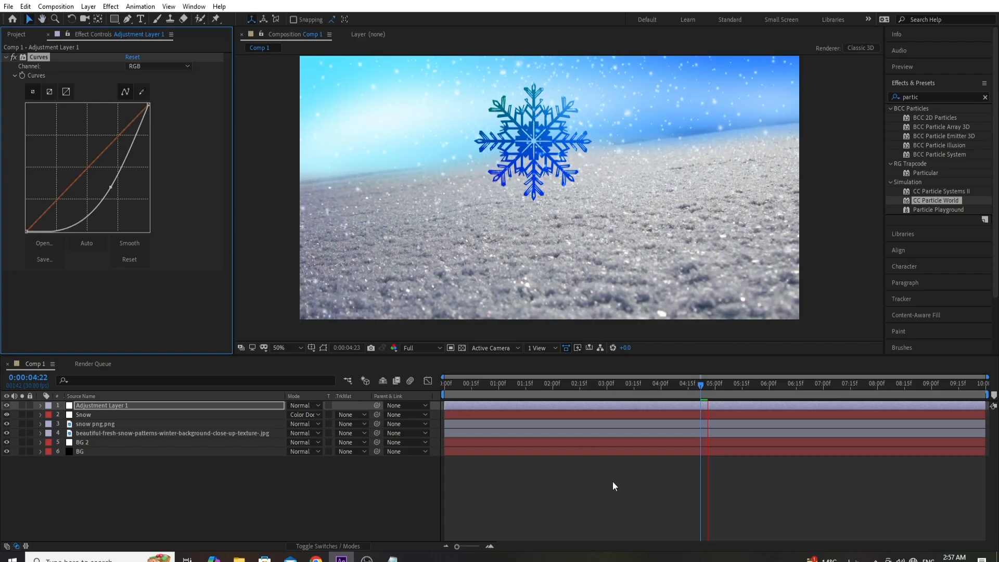